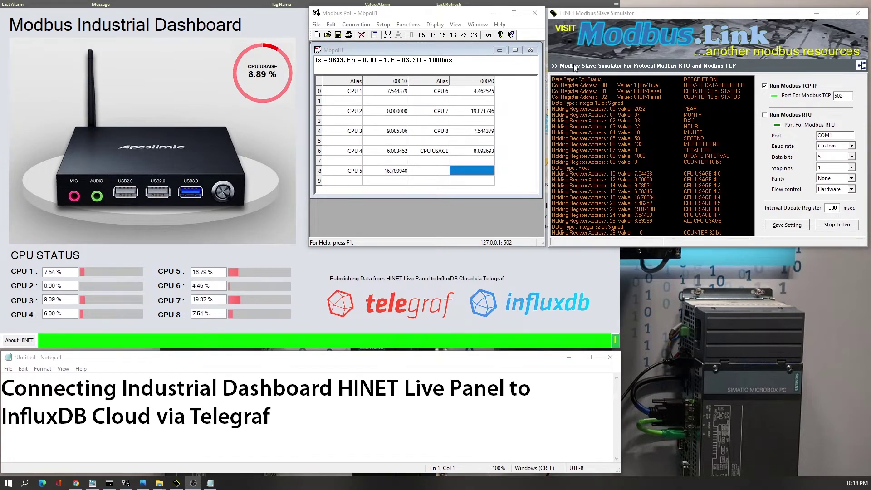
- Review Modbus Poll's Read/Write Definition (slave 1, function 03, address 10, quantity 18, 1000 ms scan) and confirm it
click(636, 81)
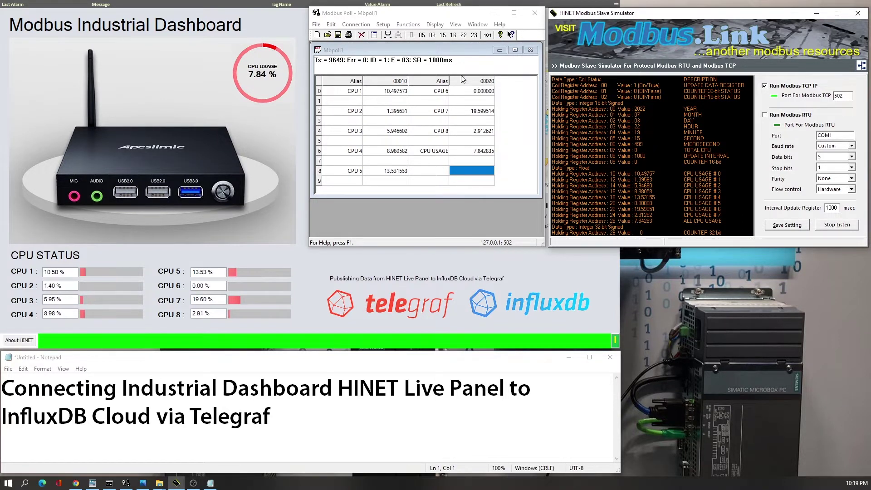
click(386, 33)
click(388, 26)
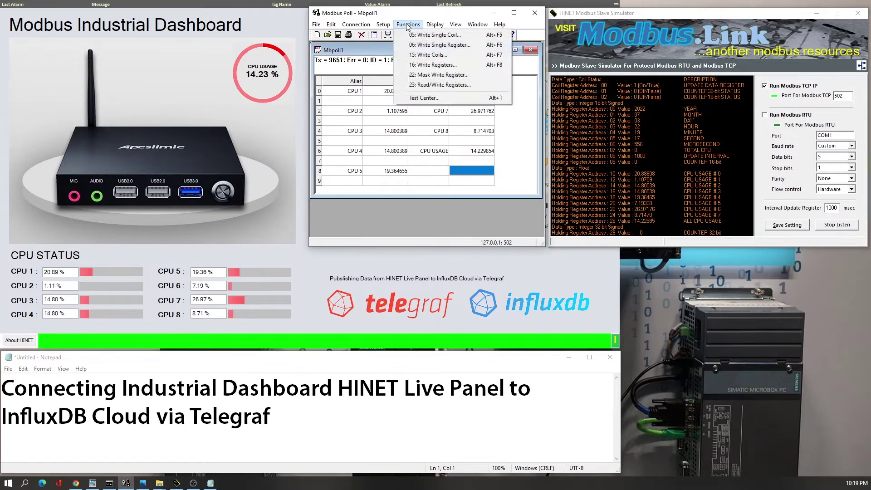
mouse_move(500, 25)
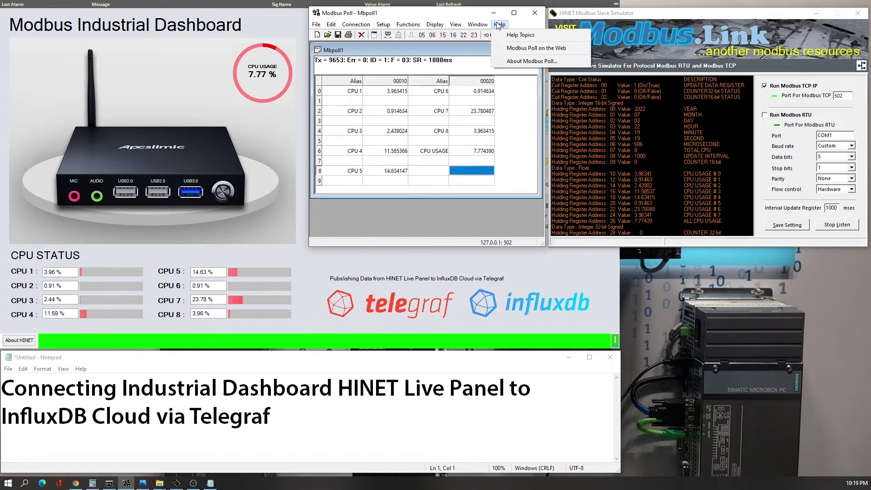
mouse_move(394, 26)
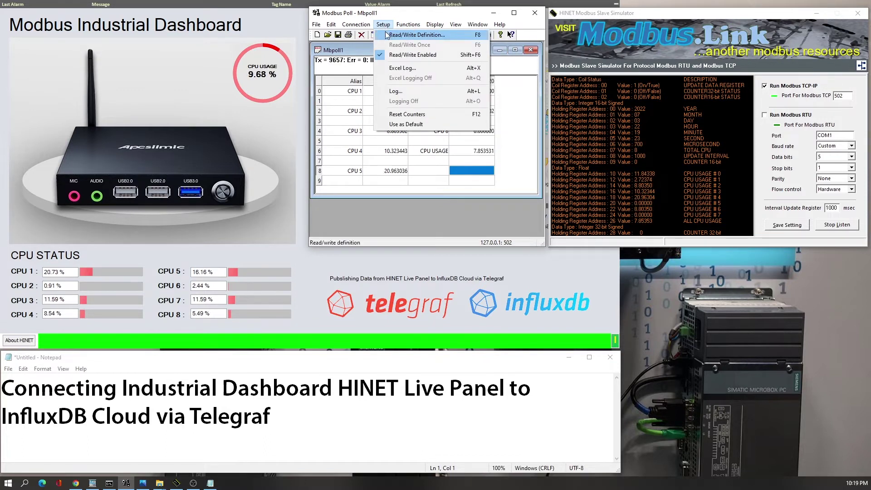
click(408, 35)
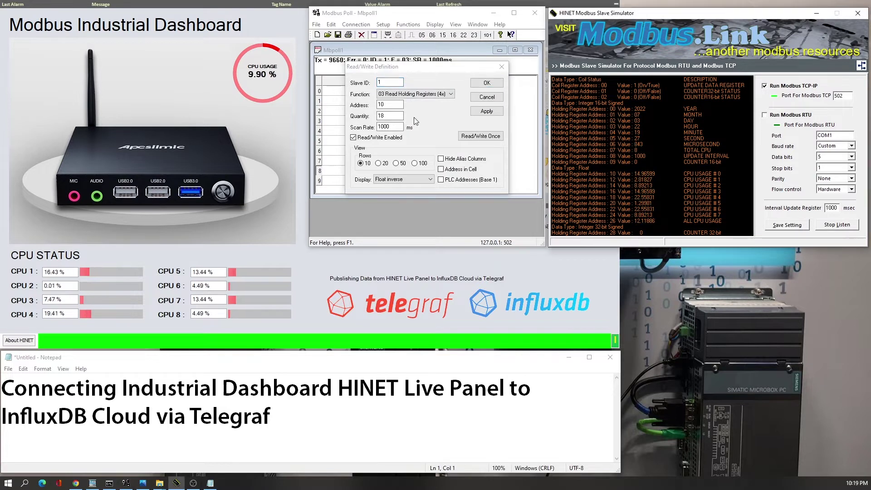
click(394, 128)
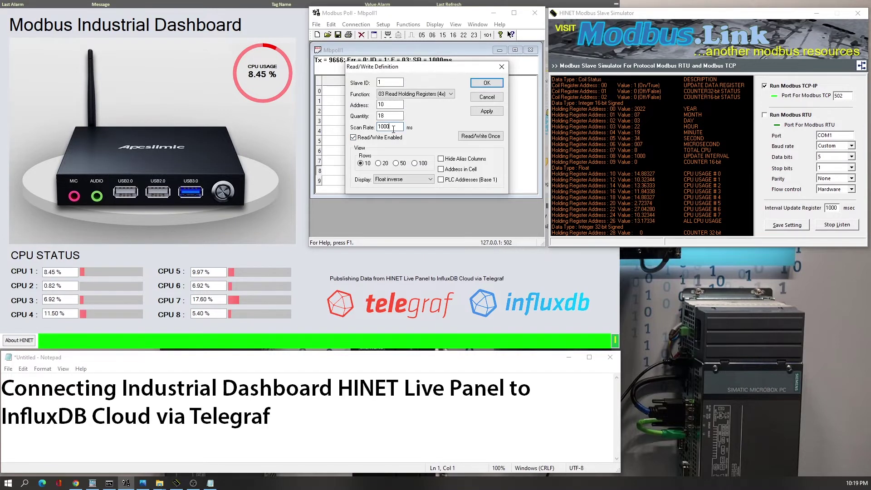
click(487, 82)
- Disconnect and reconnect Modbus Poll over TCP/IP to 127.0.0.1 port 502, then check the CPU USAGE reading
click(356, 24)
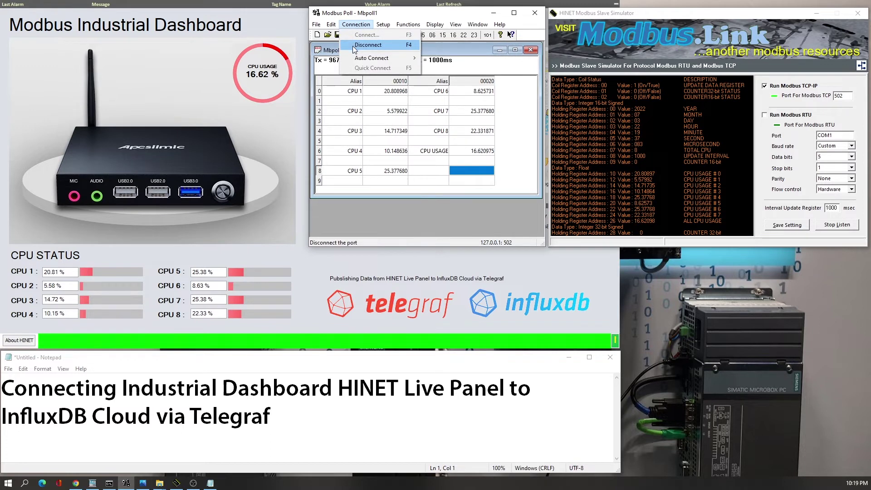
click(355, 46)
click(356, 24)
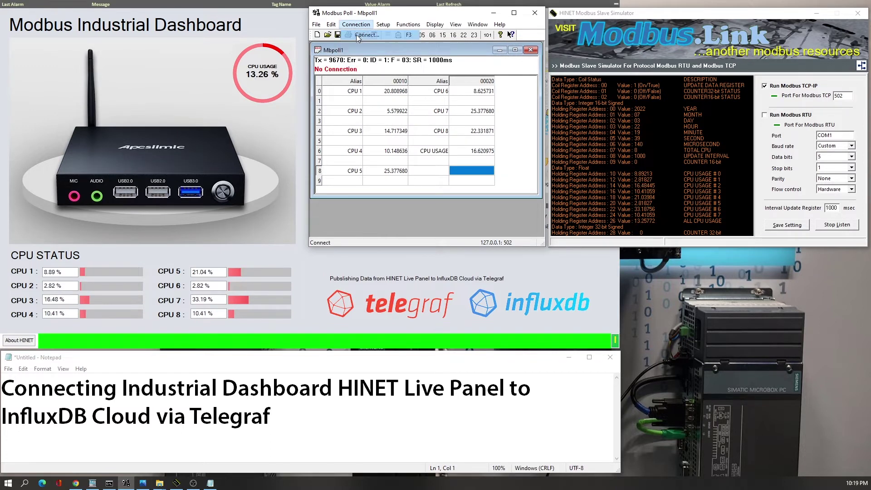
click(358, 35)
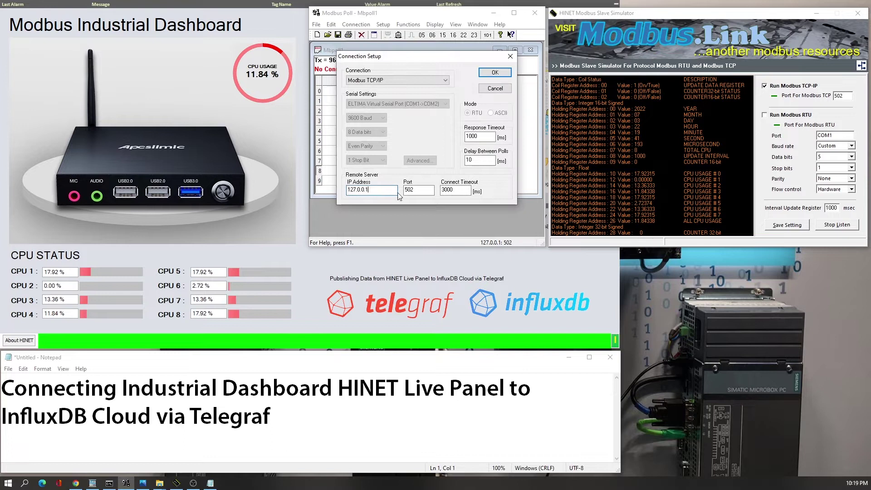
click(489, 75)
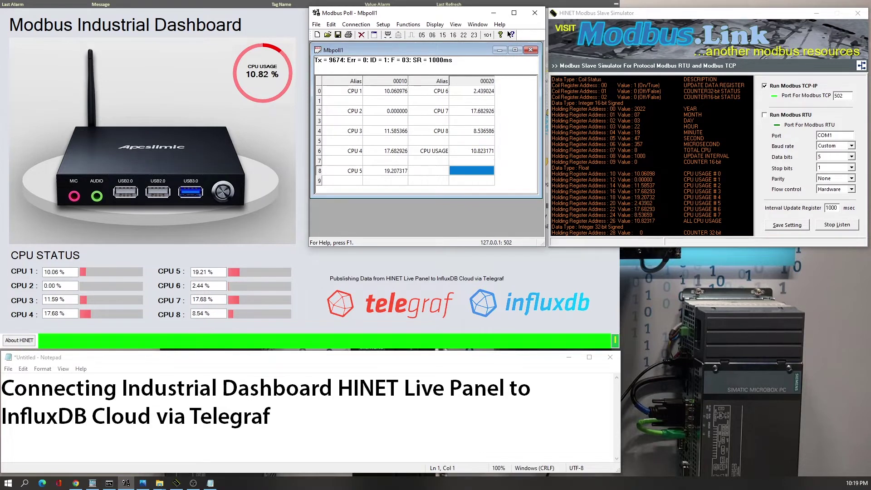
click(481, 152)
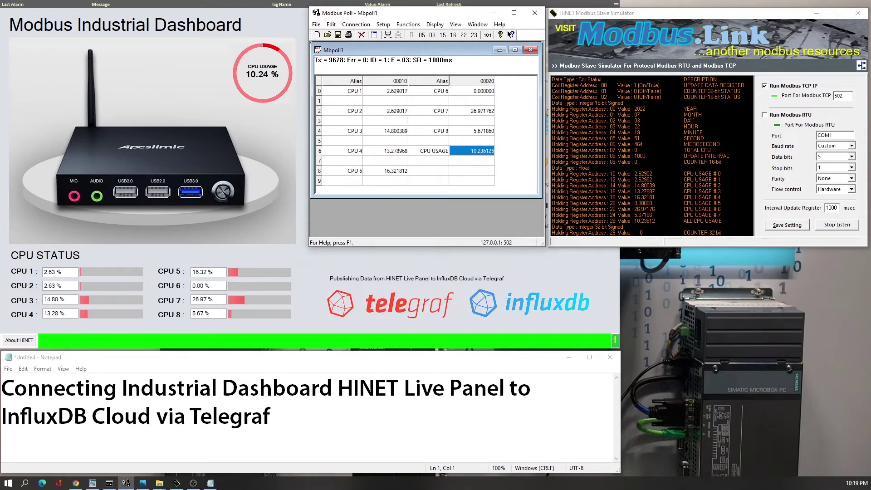
click(353, 93)
click(389, 92)
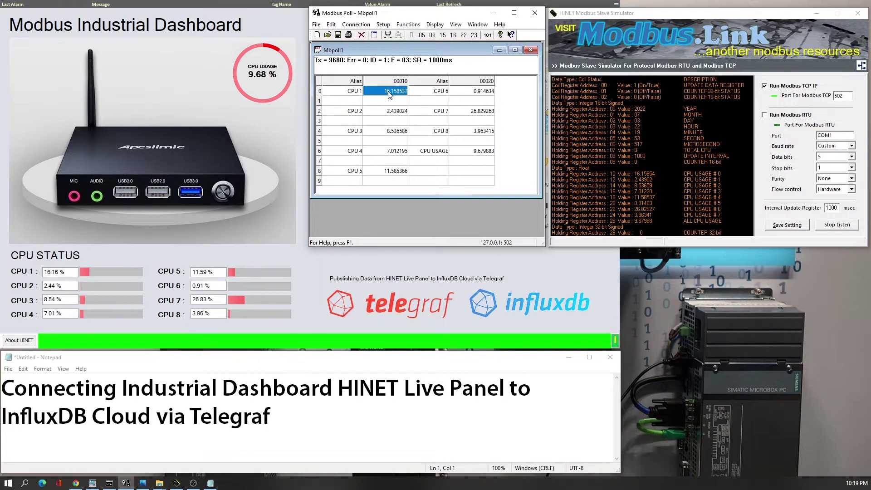
click(393, 111)
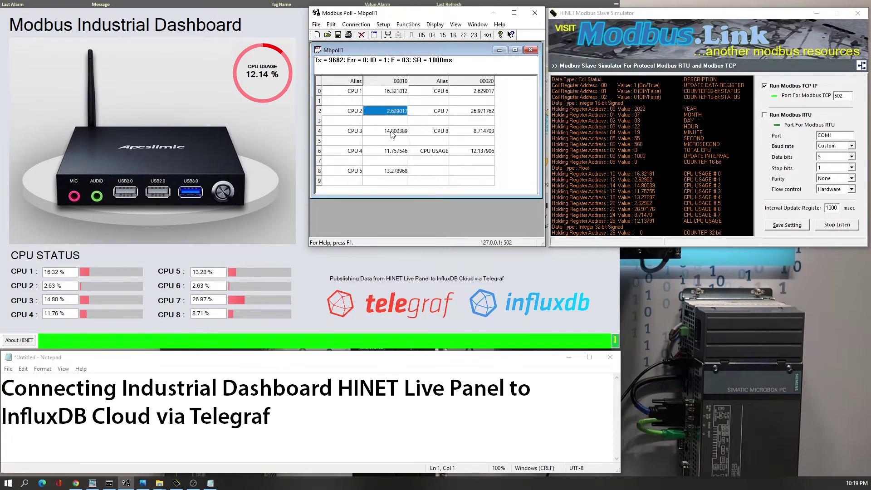
click(393, 133)
click(394, 152)
click(391, 171)
click(480, 152)
click(465, 175)
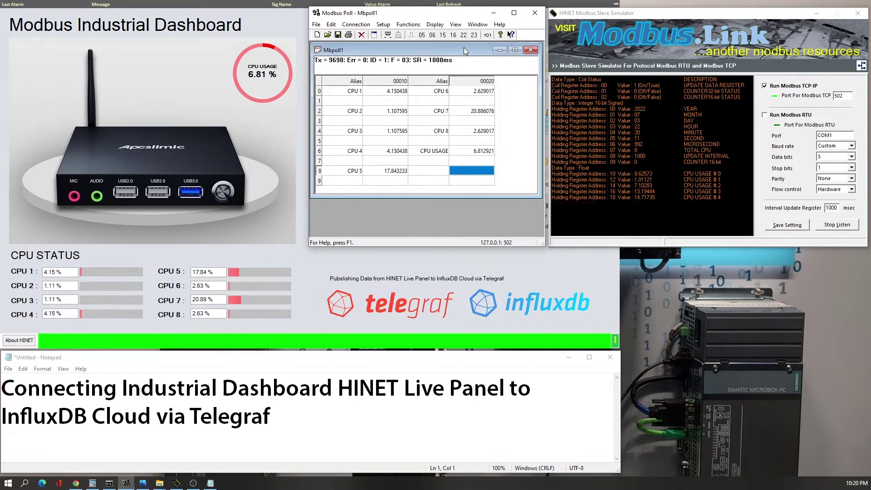
- Show and close the About HINET dialog on the dashboard, then switch to the Modbus slave simulator
click(333, 277)
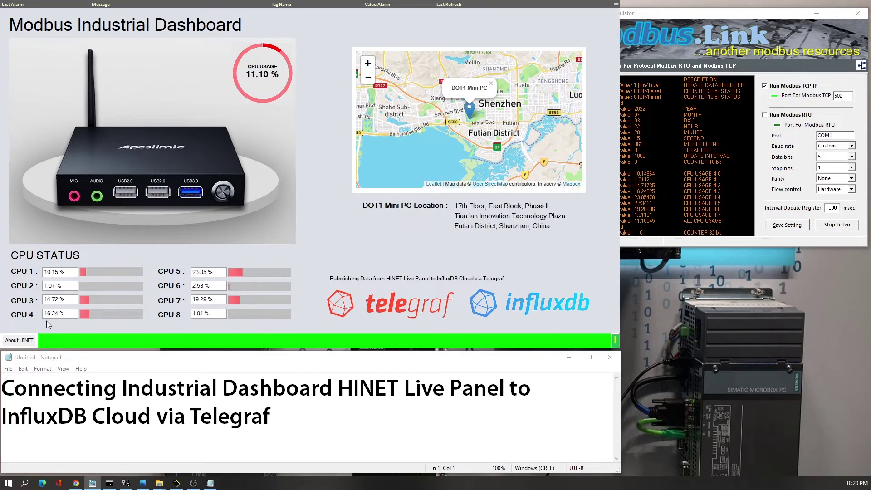
click(27, 342)
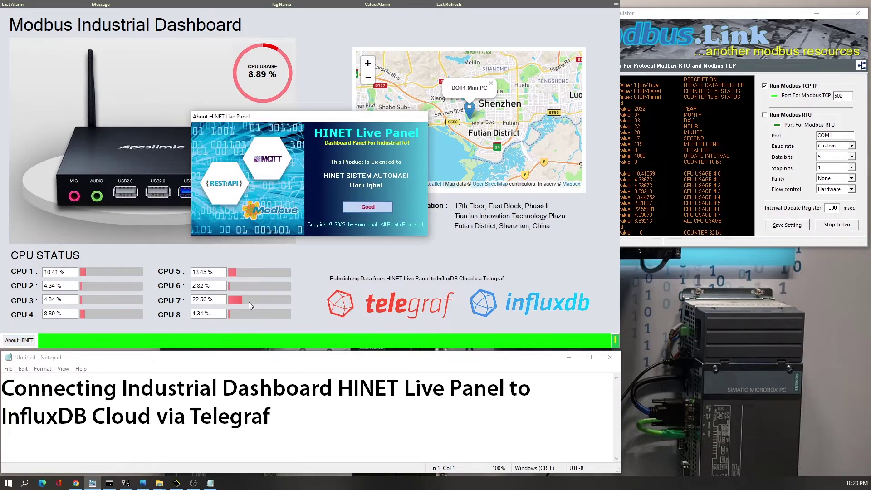
click(346, 209)
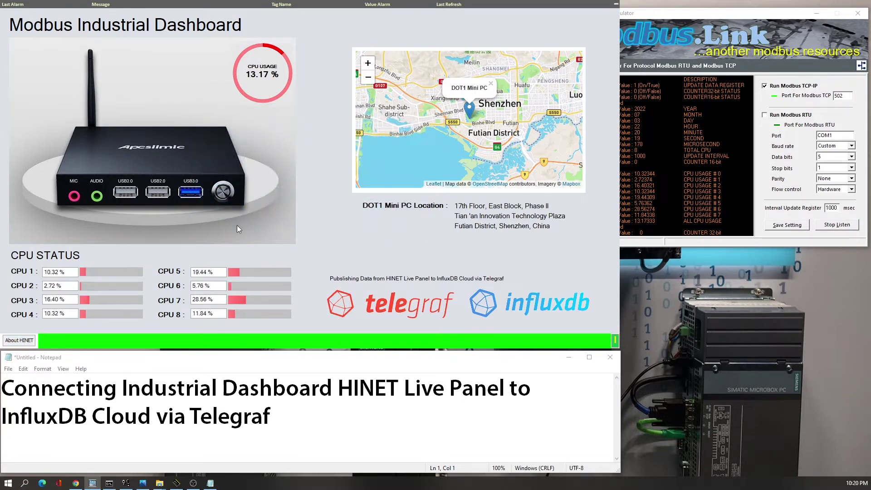
key(alt+Tab)
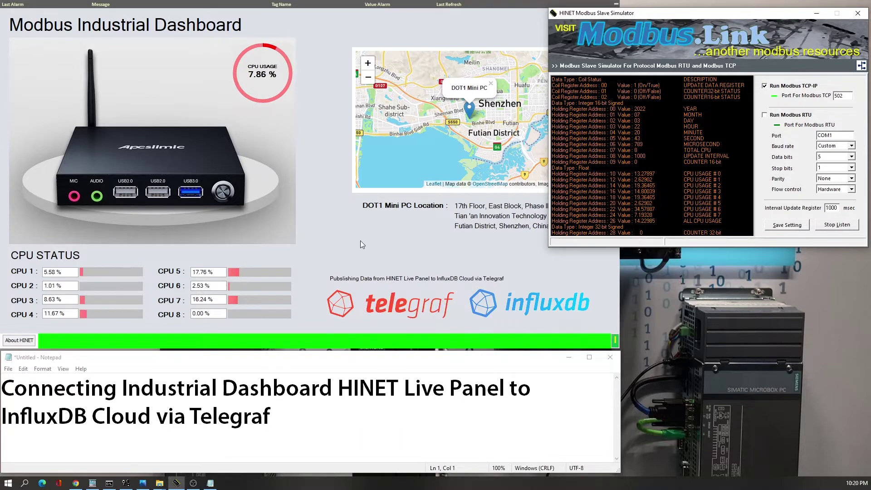
- Refresh the InfluxDB CPU Usage dashboard, view it at Past 15m, 5m, then 1h, and minimize the browser
click(74, 483)
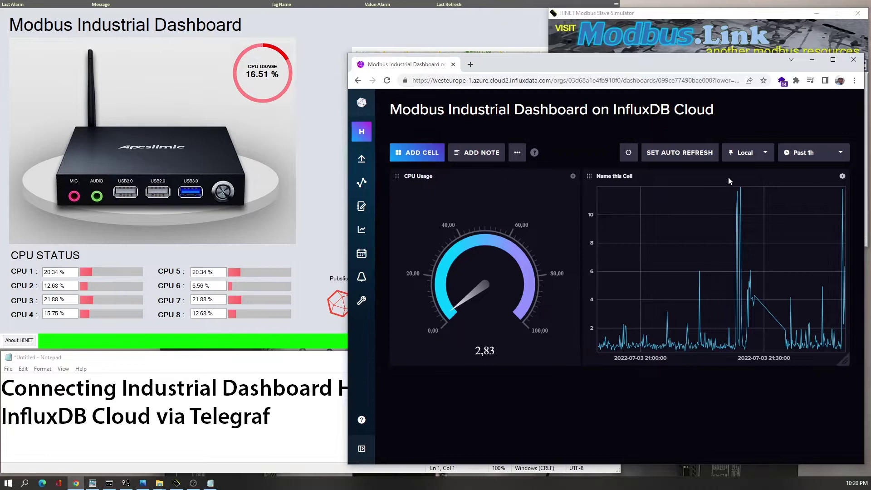
click(628, 152)
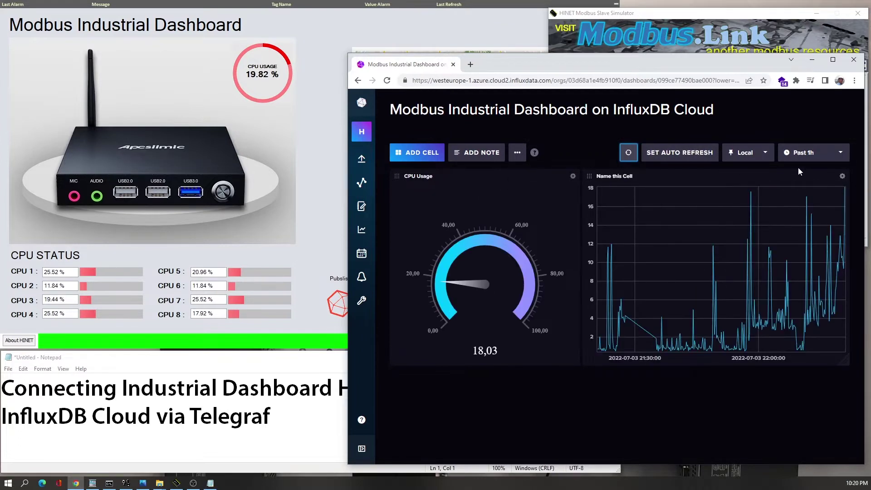
click(803, 157)
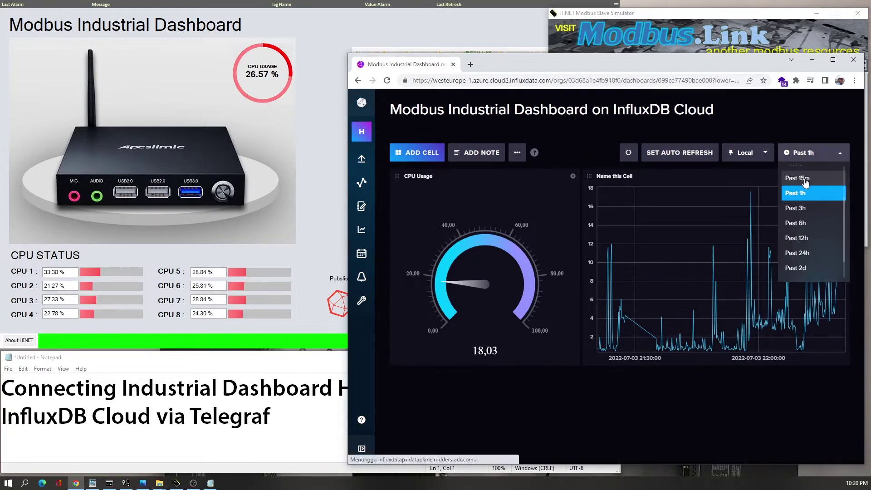
click(806, 182)
click(810, 162)
click(811, 175)
click(811, 158)
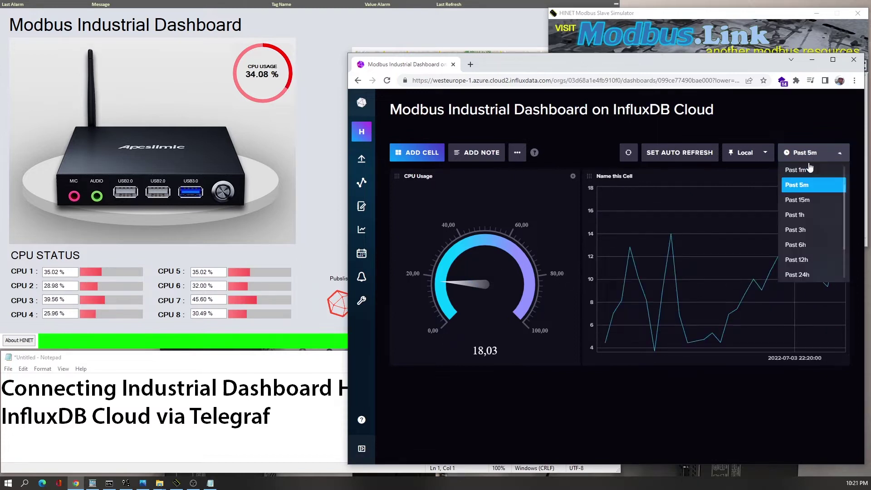
click(798, 215)
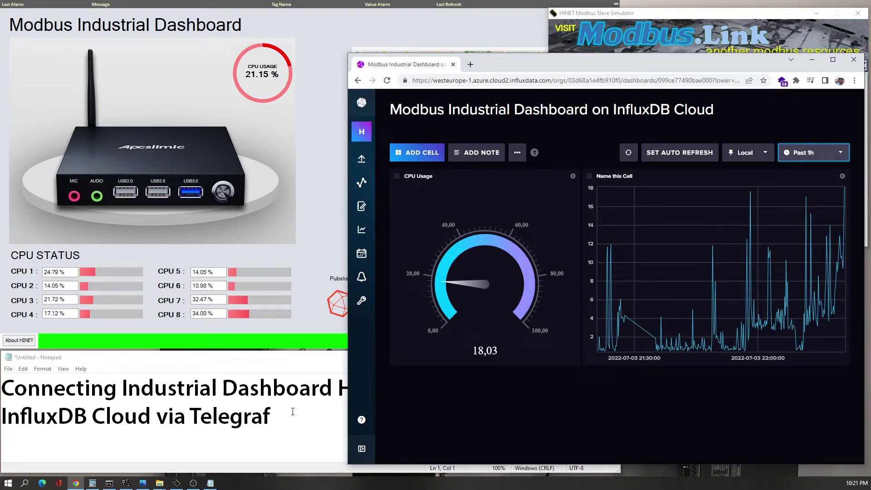
click(296, 409)
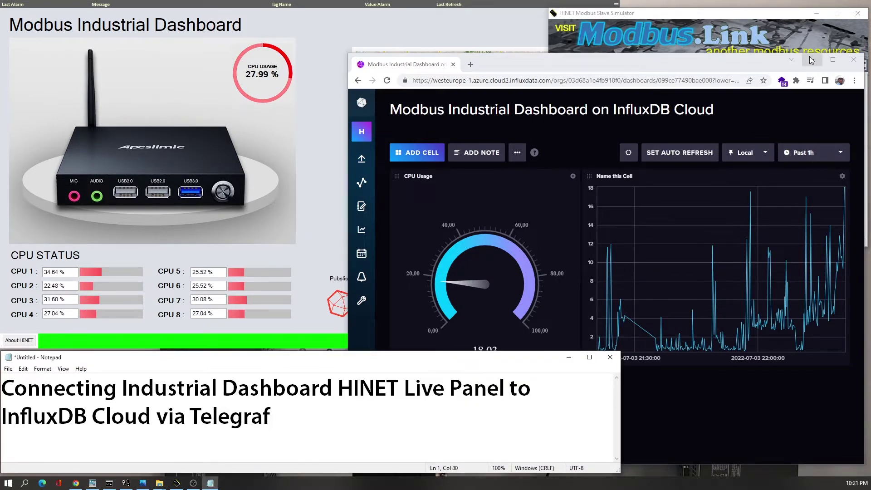
click(813, 59)
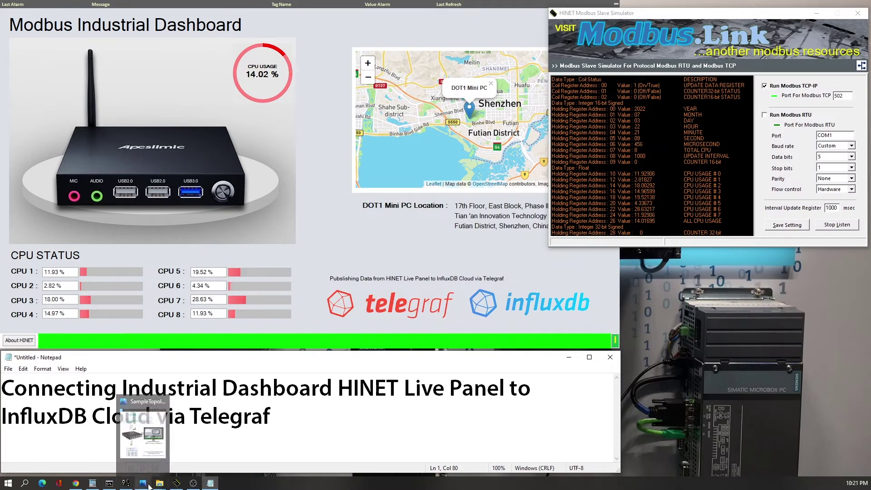
- Open the topology diagram in Photos, glance at the Modbus windows, then bring the diagram back
click(147, 484)
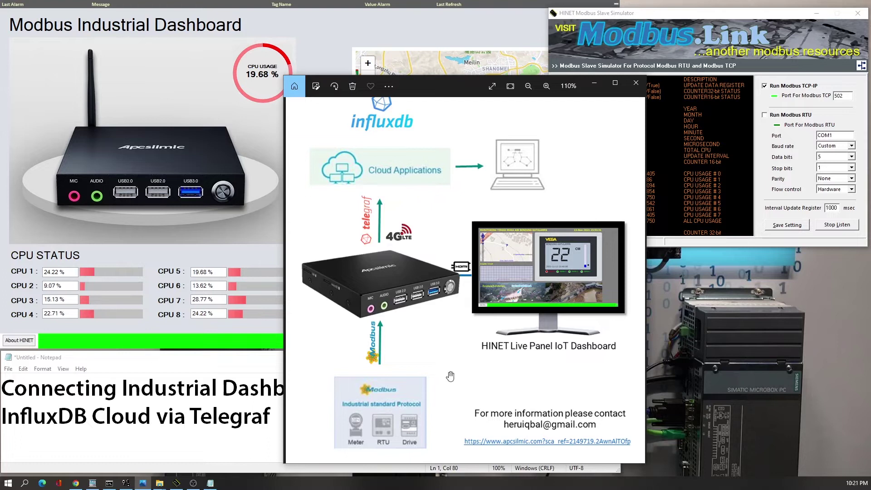
key(alt+Tab)
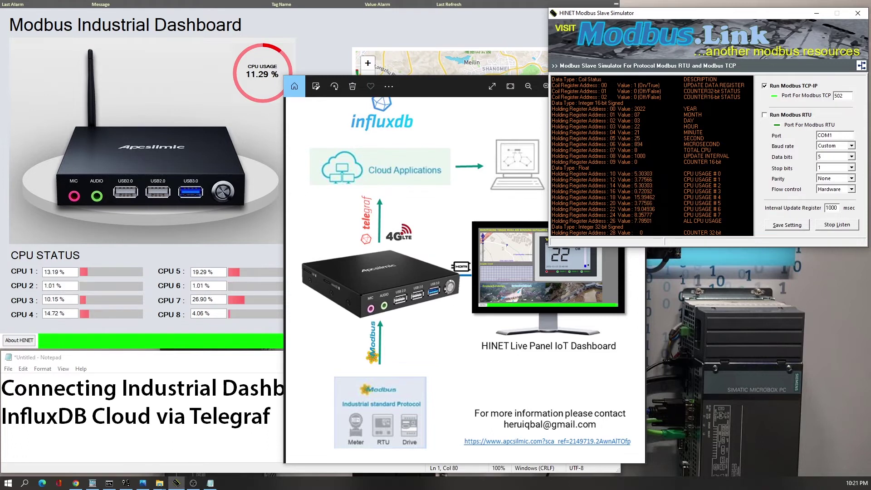
click(256, 205)
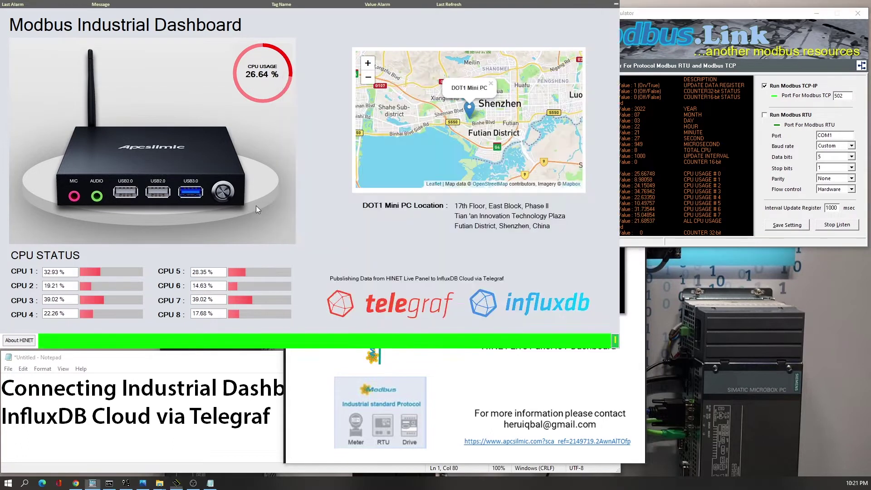
click(143, 484)
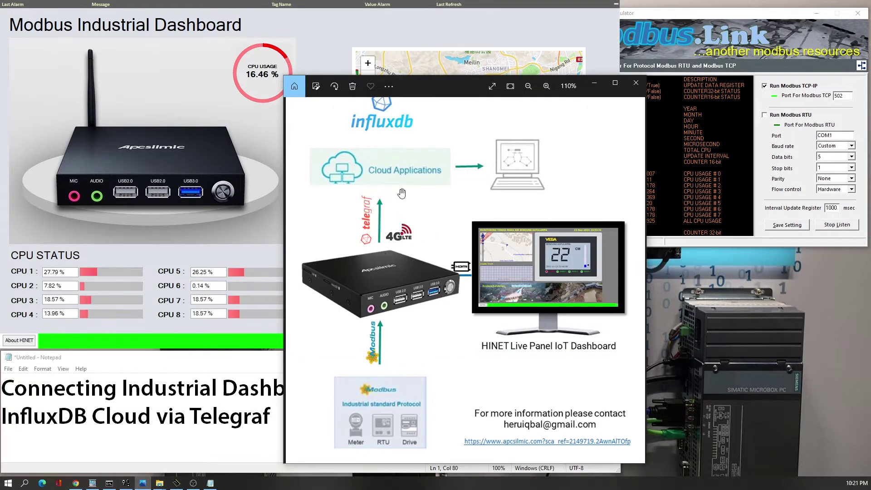
- Zoom into the topology diagram and pan to the HINET Live Panel caption and its lower part
scroll(400, 202, up, 1)
scroll(428, 260, up, 3)
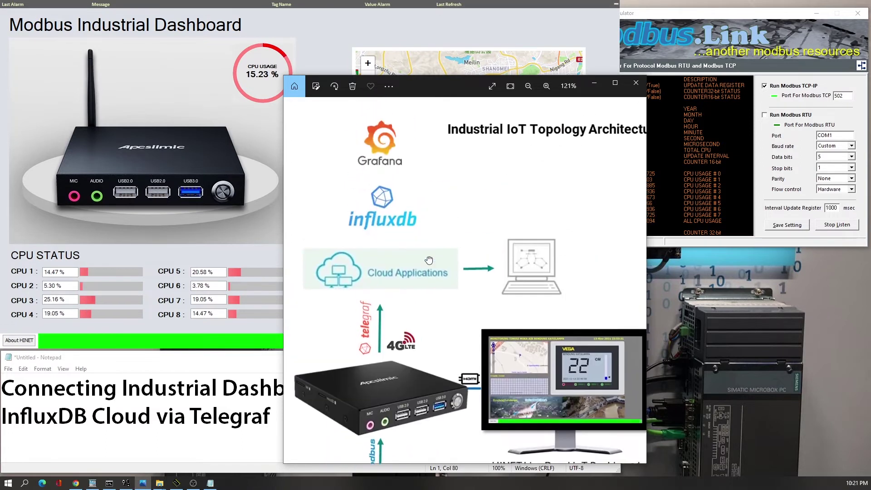
drag(428, 260, 429, 253)
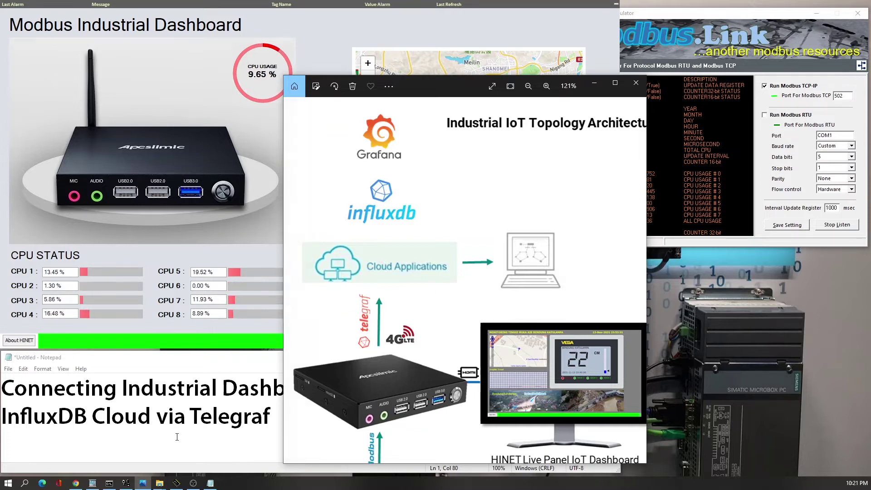
drag(430, 299, 440, 249)
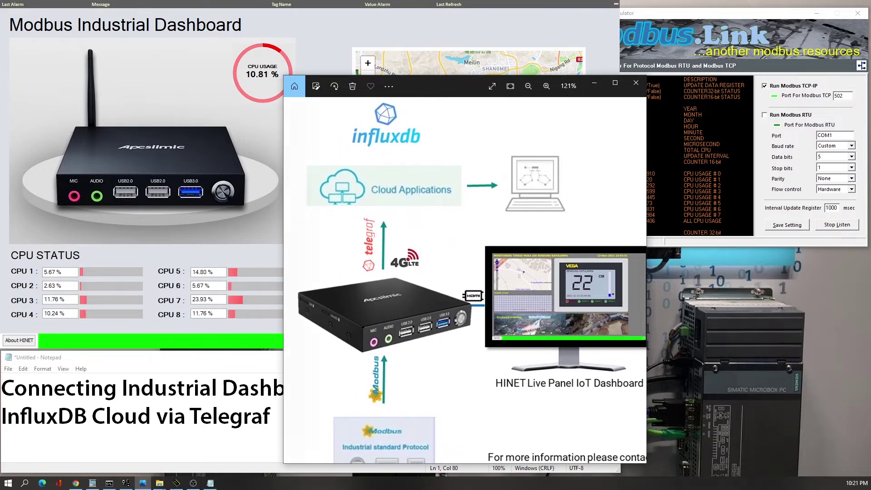
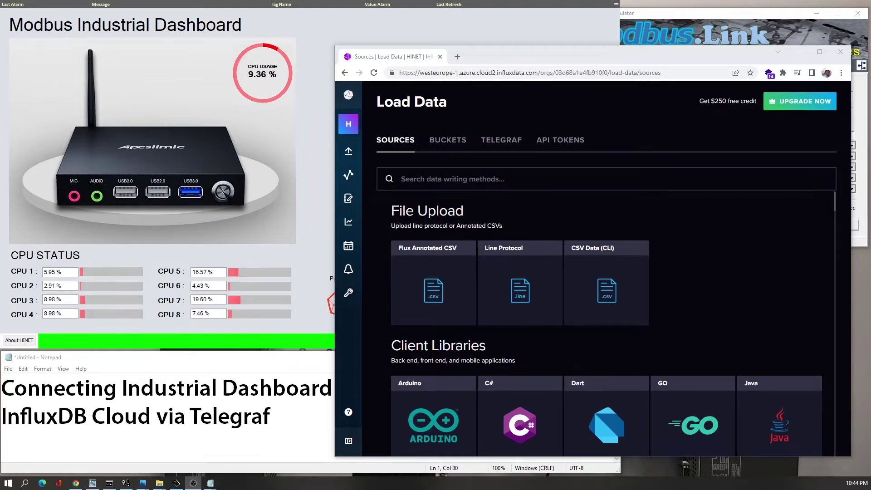
- Return to InfluxDB's Load Data page and start a new Telegraf configuration
click(308, 175)
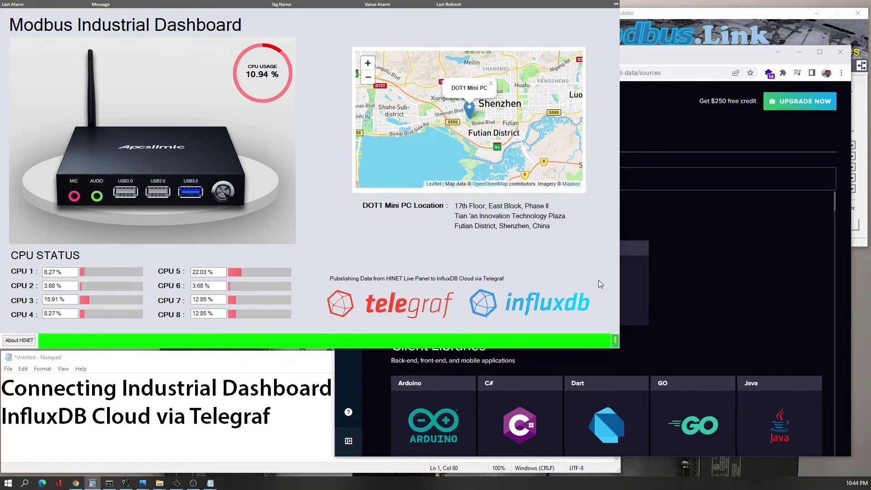
click(682, 284)
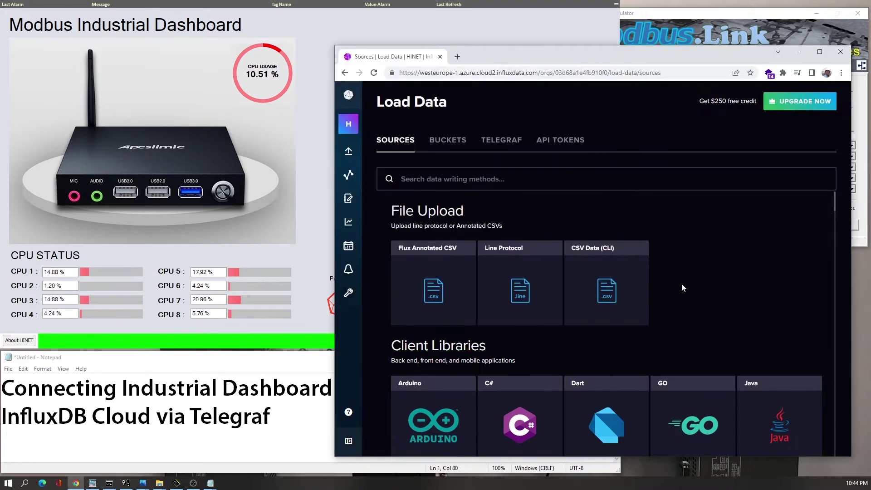
click(504, 149)
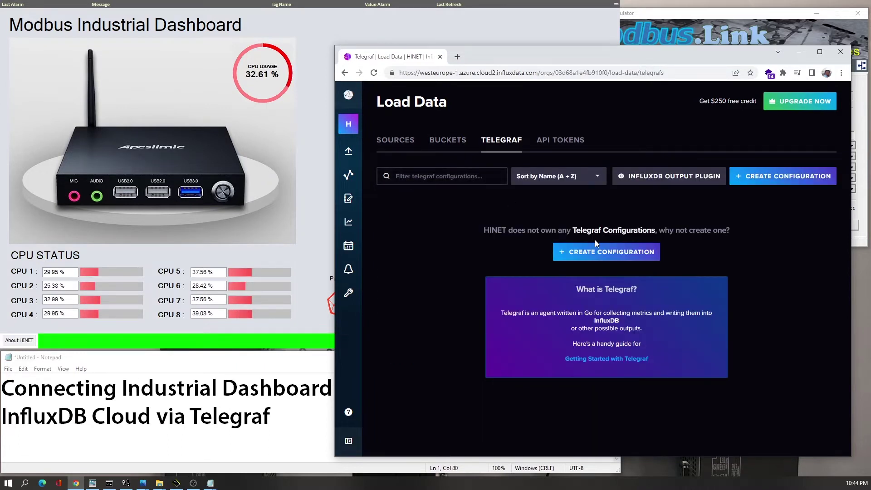
click(592, 253)
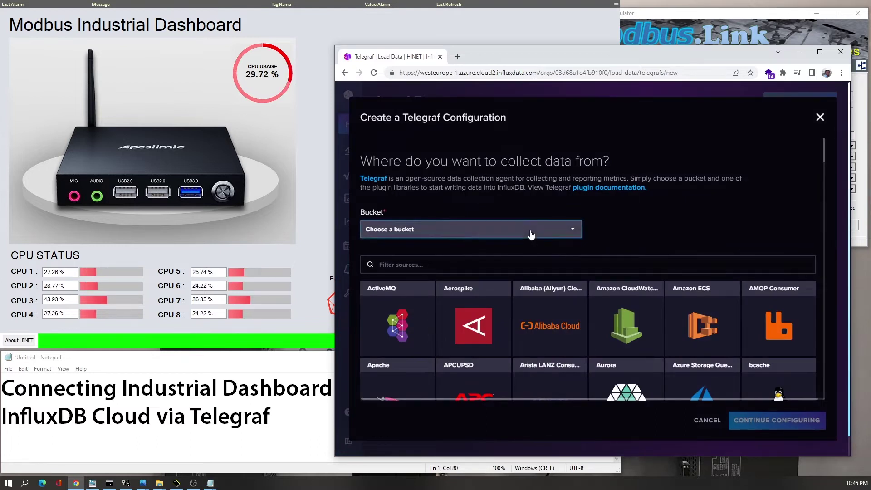
- Create a bucket named CPU that keeps data for 30 days and use it for the configuration
click(532, 234)
click(414, 249)
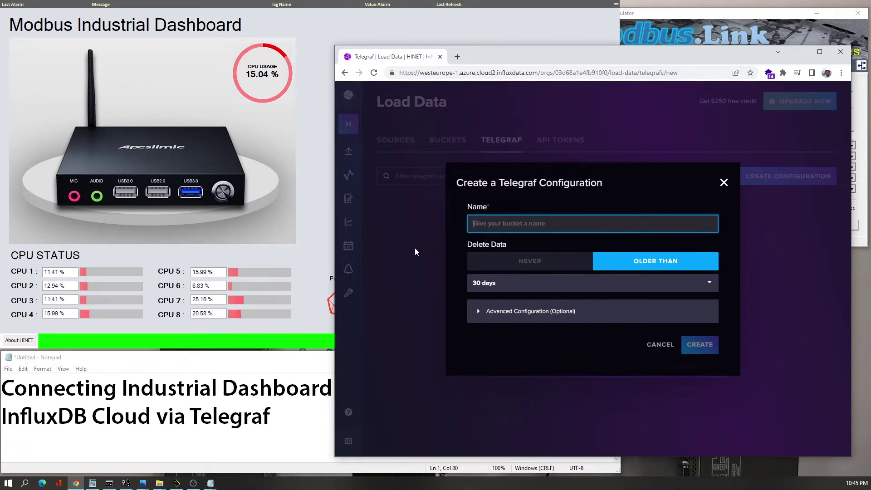
text(CPU)
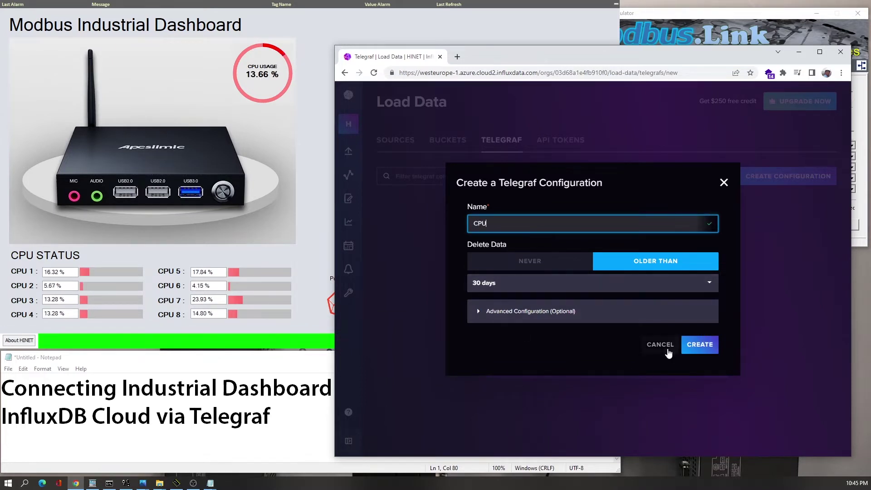
click(522, 315)
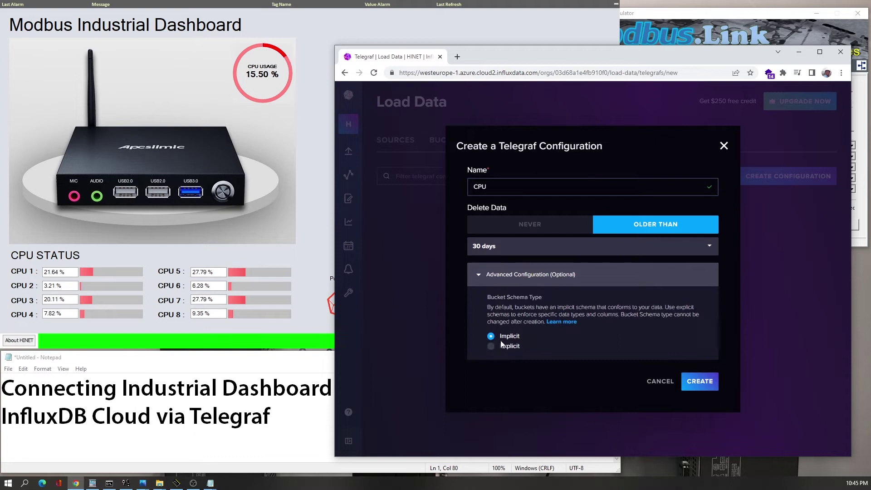
click(495, 280)
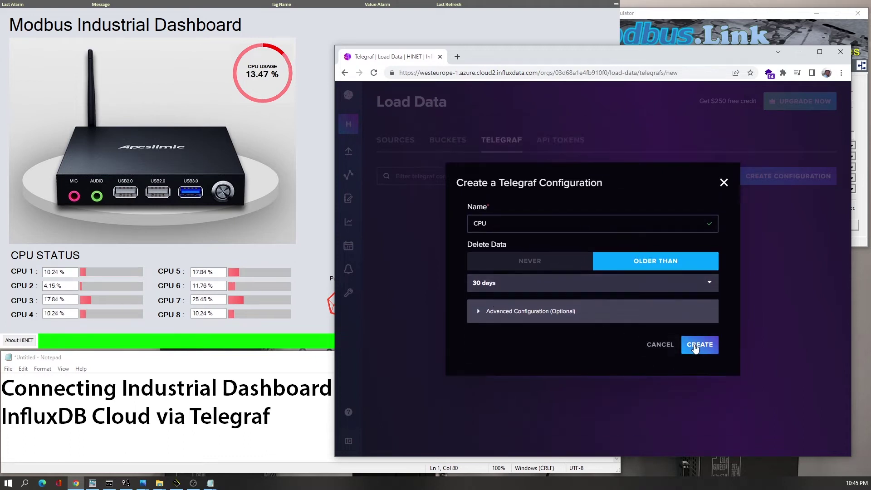
click(696, 346)
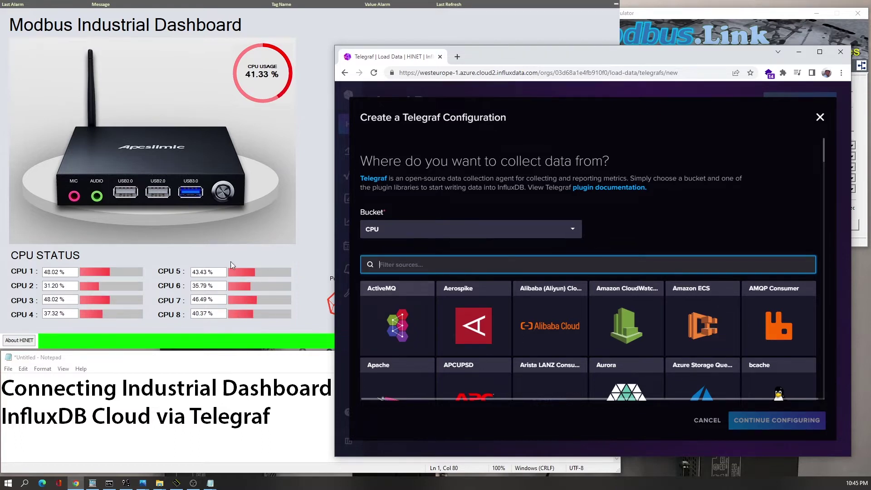
- Filter sources by 'MQT' and continue configuring with the MQTT Consumer plugin
click(271, 250)
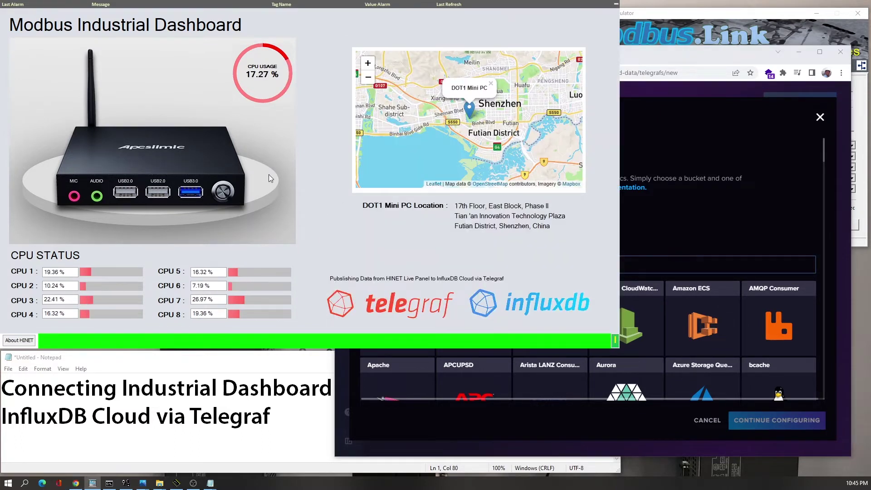
click(636, 263)
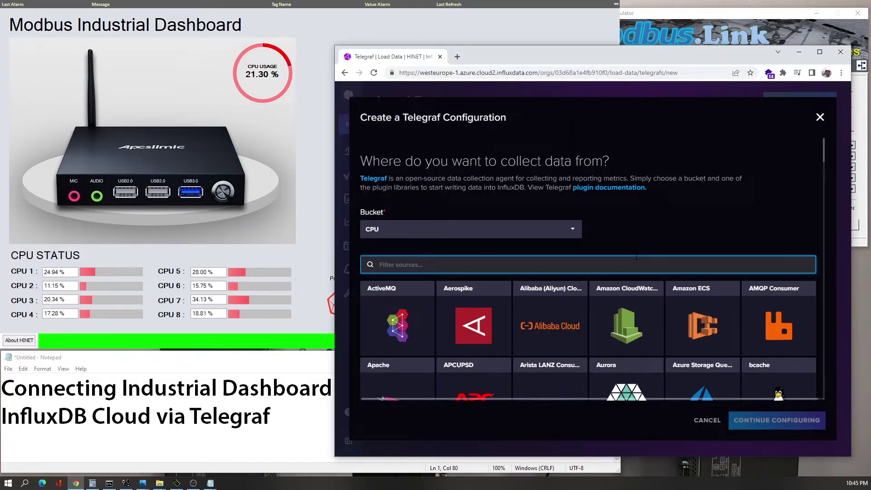
text(MQT)
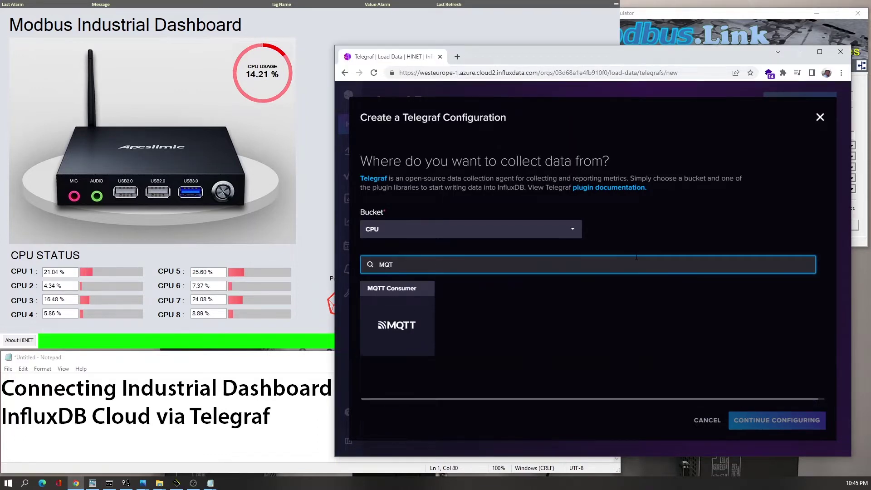
click(399, 300)
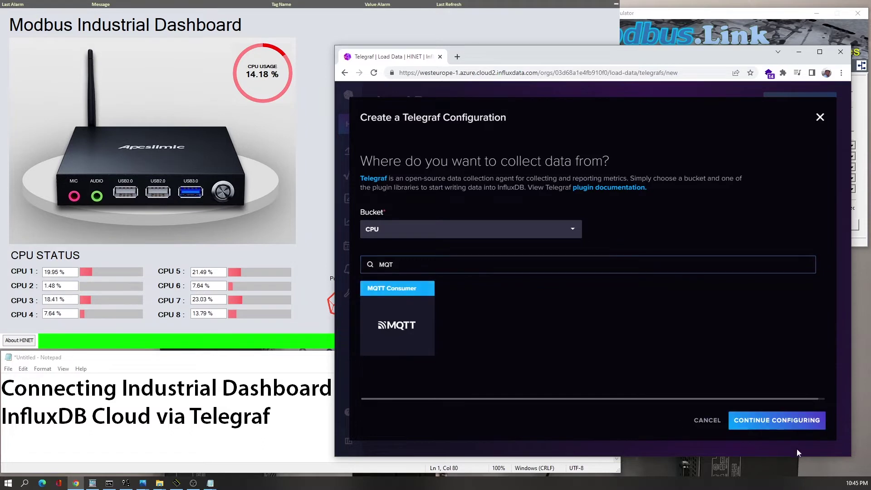
click(787, 422)
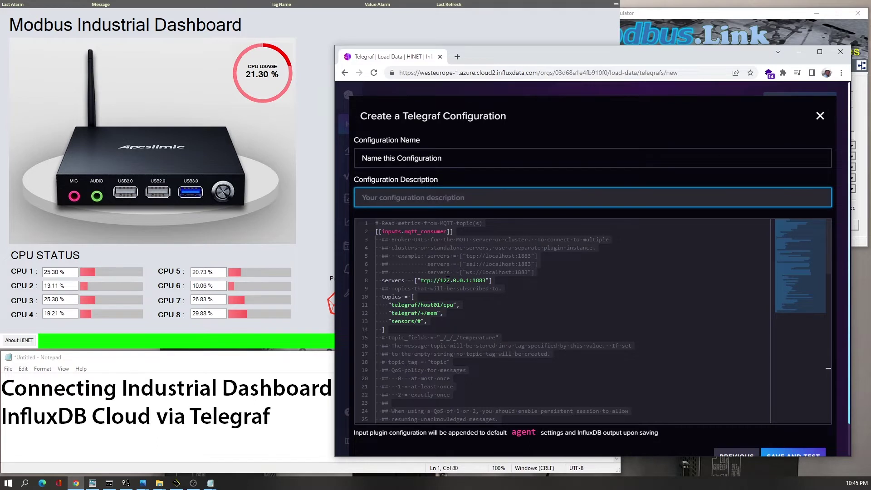
- Check the HINET MQTT broker configuration for its port number 1883
click(290, 294)
click(610, 342)
click(524, 320)
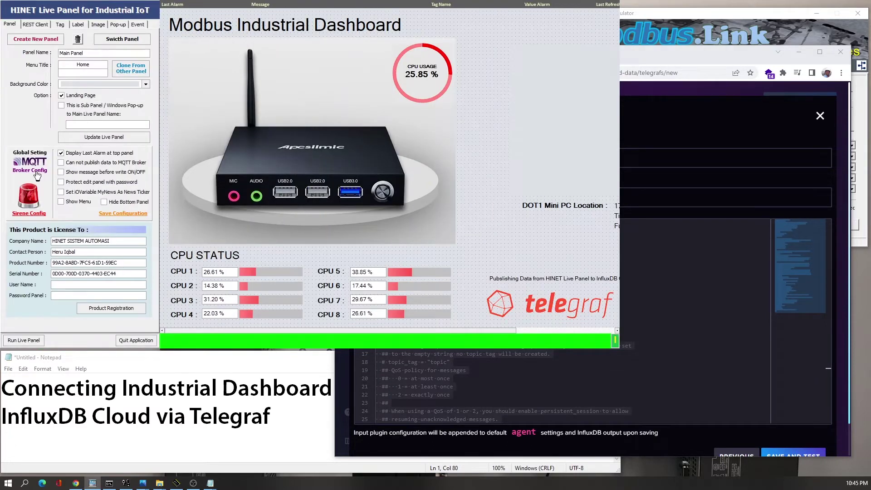
click(37, 175)
double_click(94, 114)
- Uncomment the qos = 0 line in the Telegraf MQTT settings
key(alt+Tab)
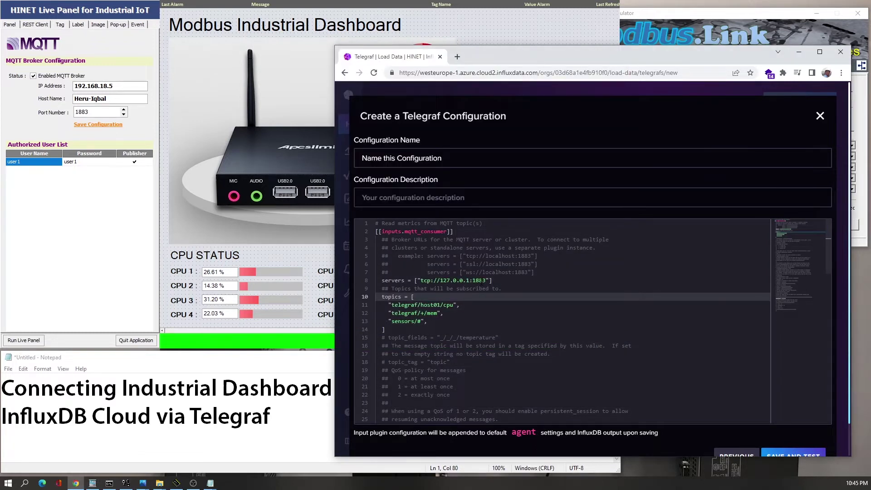
scroll(476, 337, down, 2)
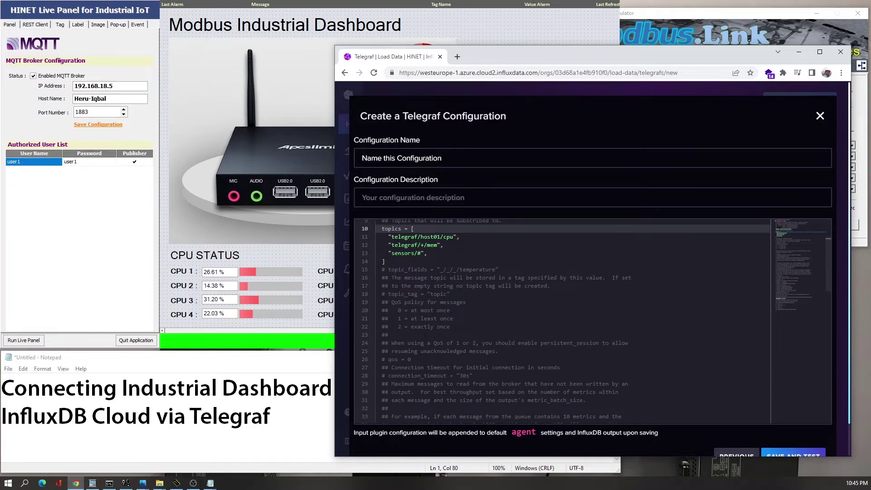
click(389, 360)
key(BackSpace)
key(BackSpace)
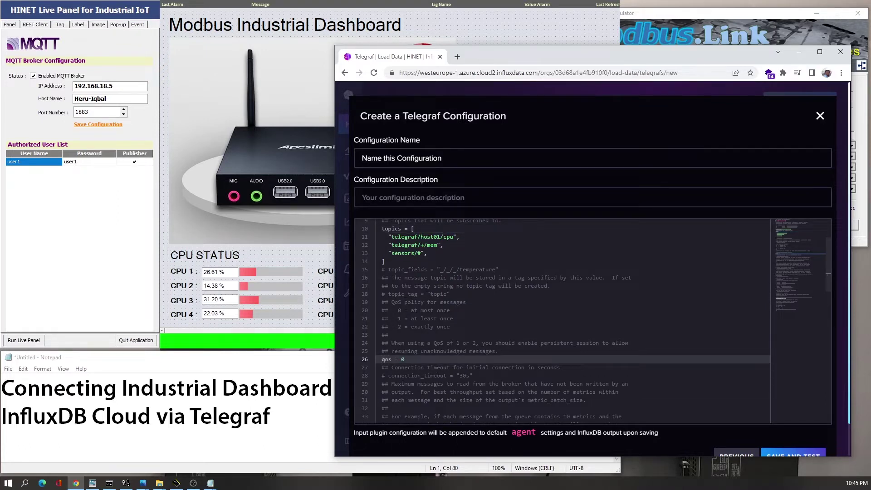
scroll(435, 305, down, 5)
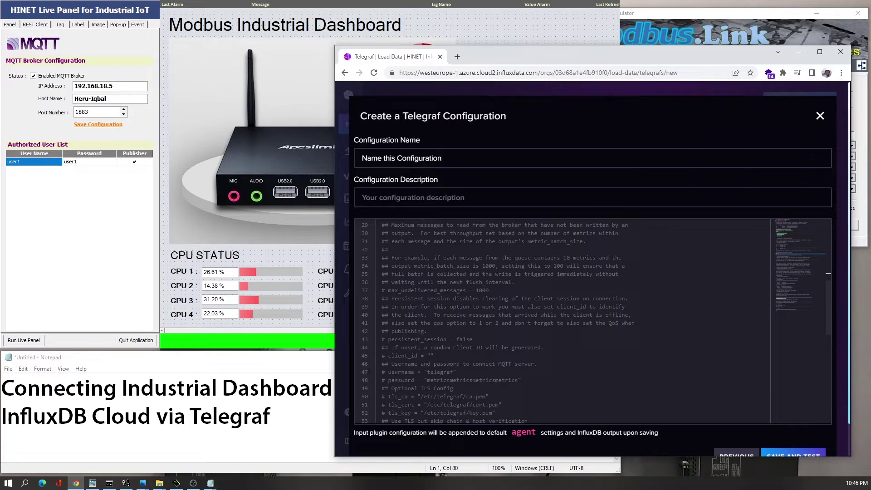
- Uncomment the username line and replace telegraf with the broker user's name
click(391, 372)
key(BackSpace)
key(BackSpace)
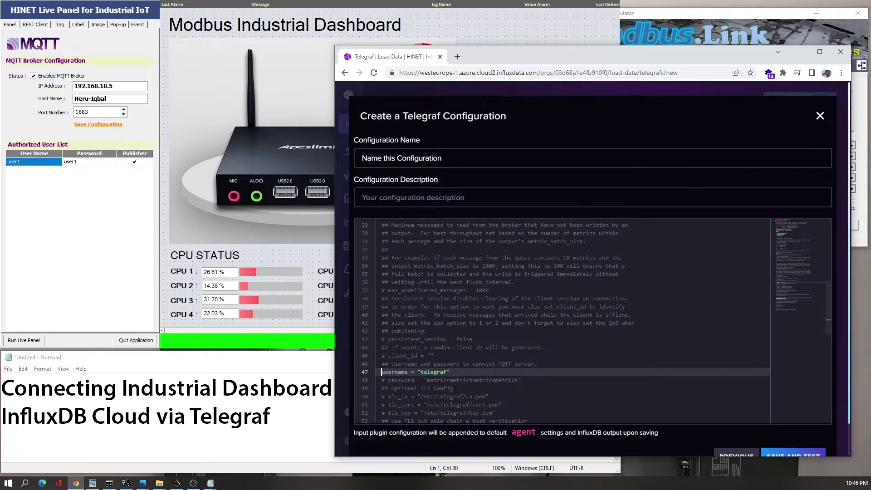
key(Right)
key(Right)
key(Right)
key(Right)
key(shift+Right)
key(shift+Right)
key(shift+Right)
key(shift+Right)
key(shift+Right)
key(shift+Right)
key(shift+Right)
key(shift+Right)
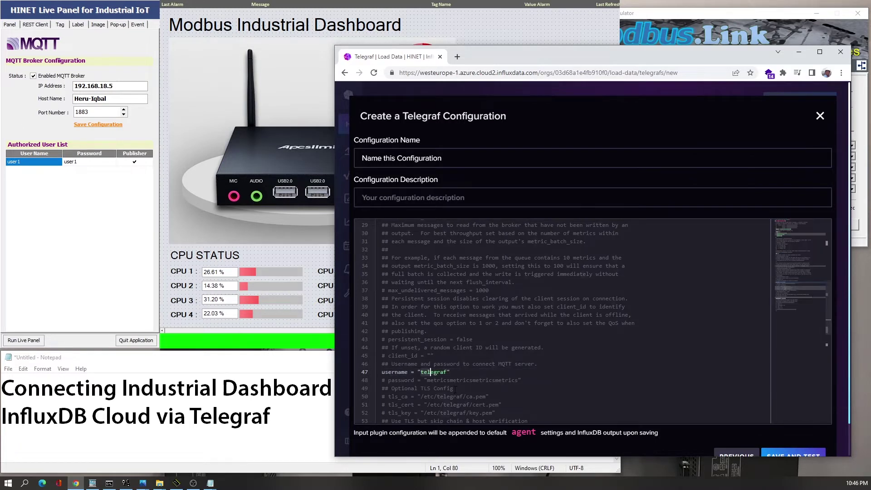
text(user1)
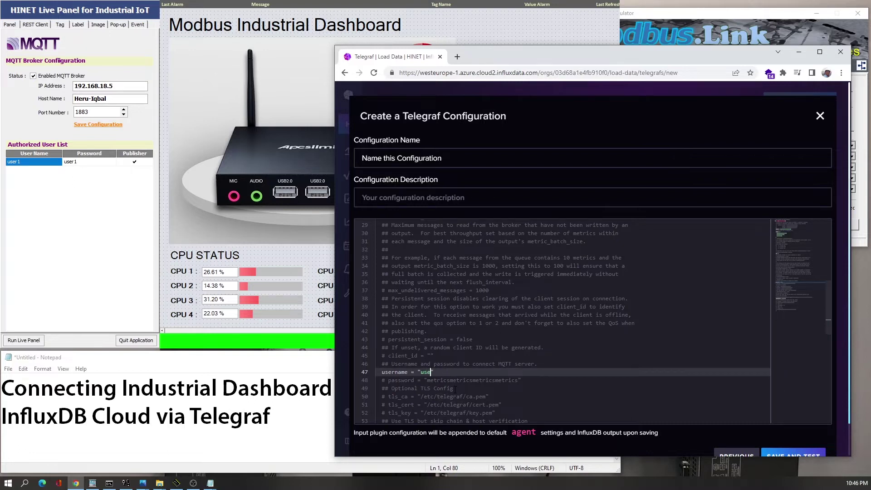
- Uncomment the password line and enter the broker user's password
key(Down)
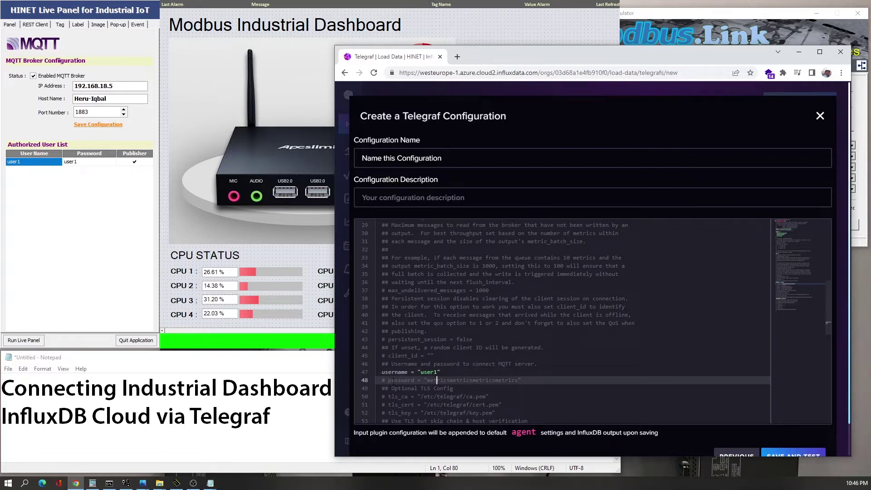
key(BackSpace)
key(BackSpace)
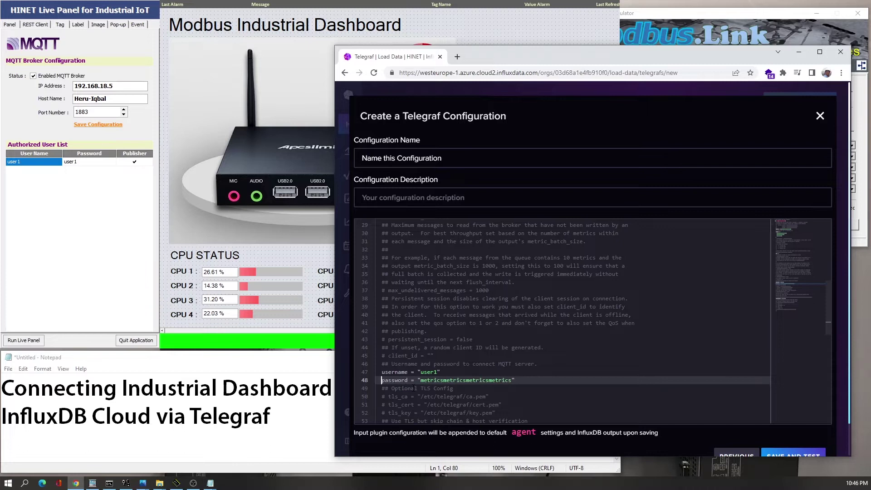
shift+click(512, 380)
scroll(519, 388, down, 4)
scroll(520, 388, down, 1)
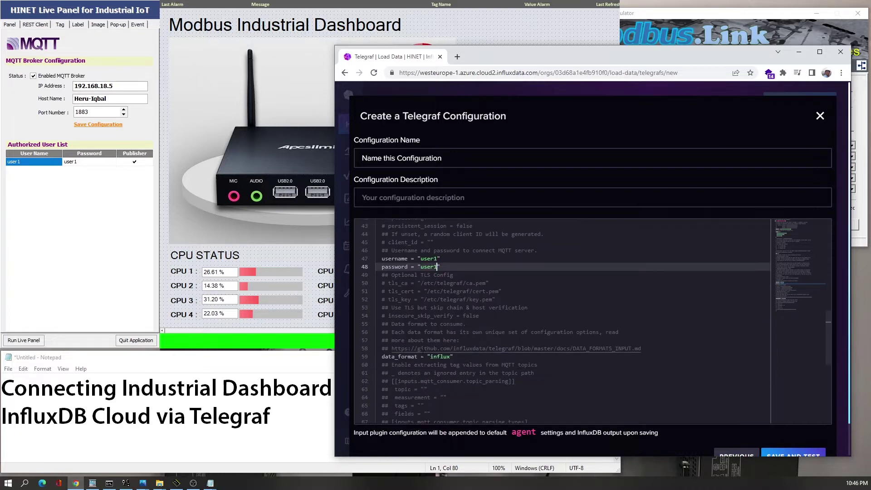
scroll(520, 388, down, 2)
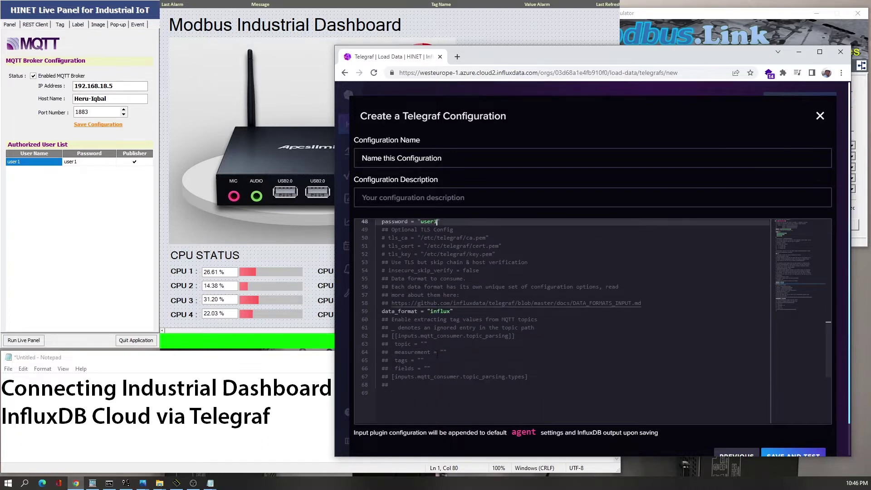
- Read the value parser's data_format and data_type example in the Telegraf GitHub docs, then return to the config
ctrl+click(457, 309)
right_click(456, 309)
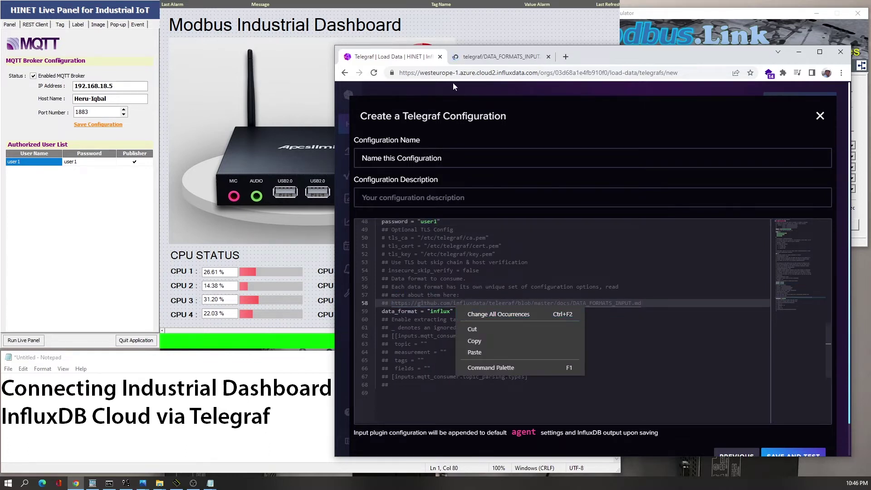
click(482, 57)
scroll(436, 327, down, 3)
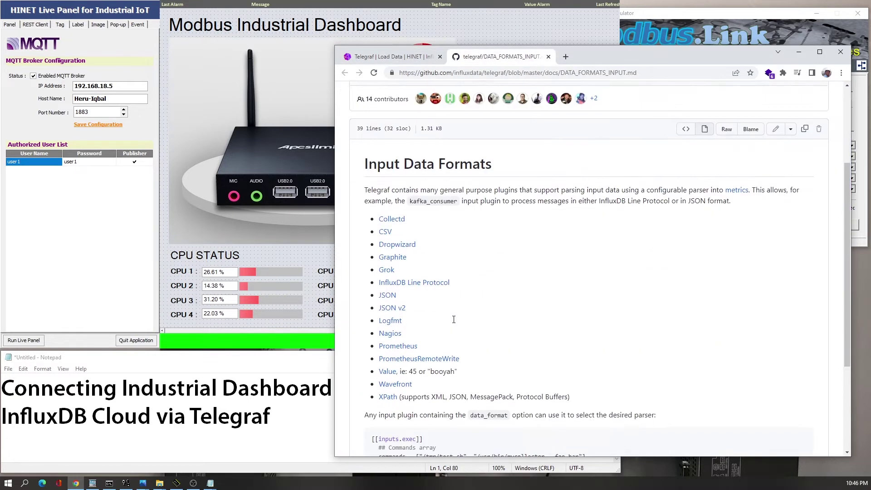
click(388, 329)
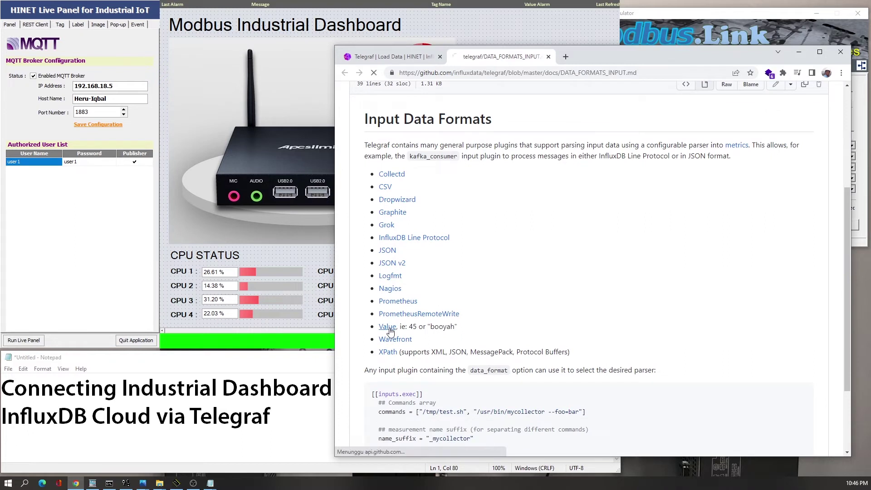
scroll(433, 285, down, 2)
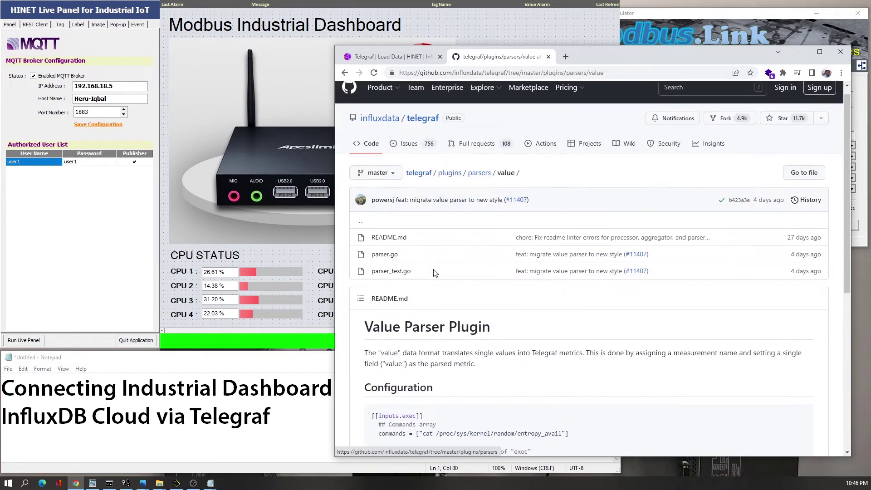
scroll(433, 284, down, 4)
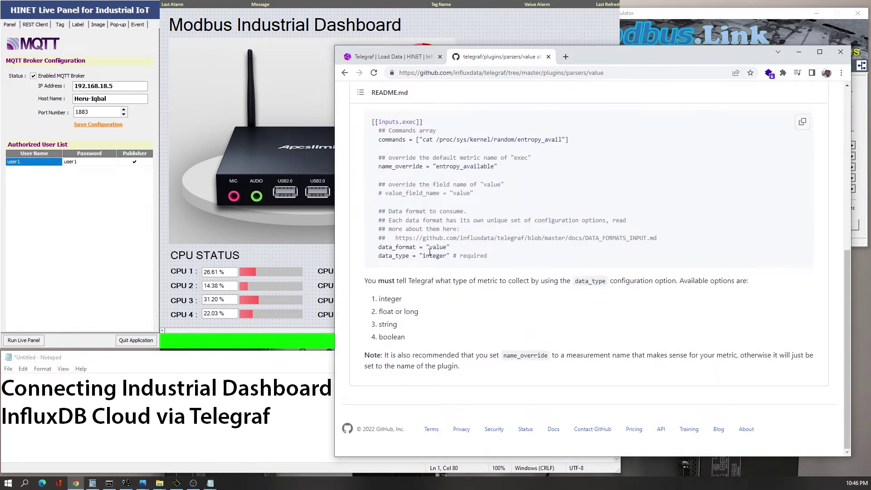
click(381, 57)
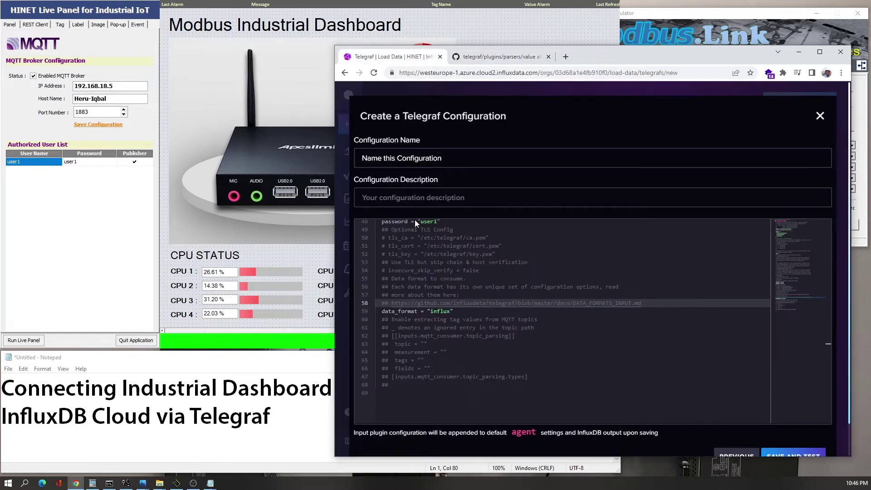
- Change data_format from influx to value and add an empty data_type = "" line below it
double_click(436, 311)
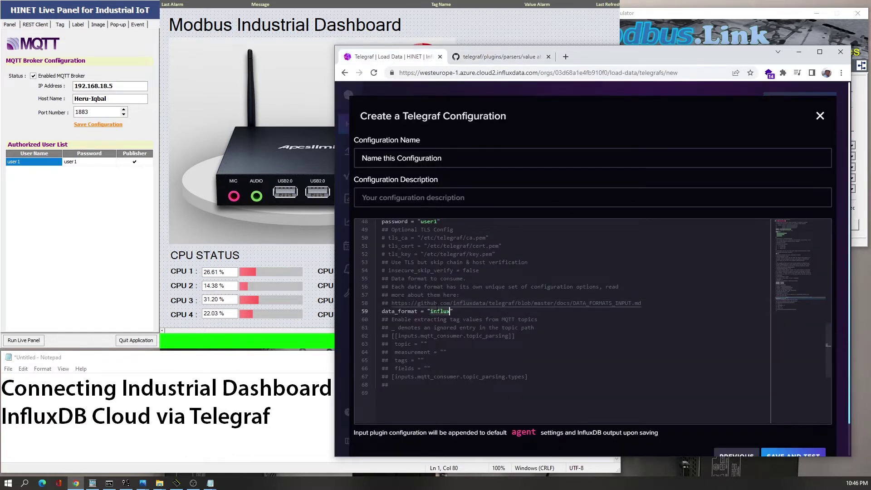
text(value)
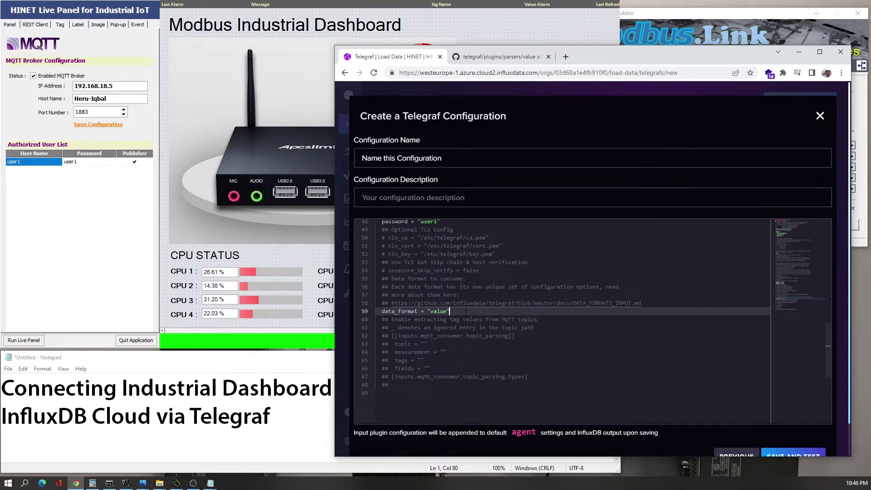
key(Return)
text(data)
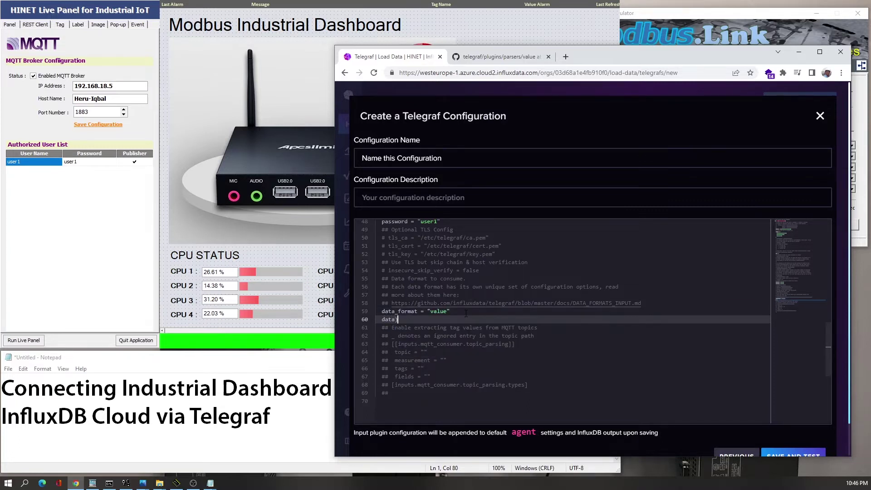
text(_type = ")
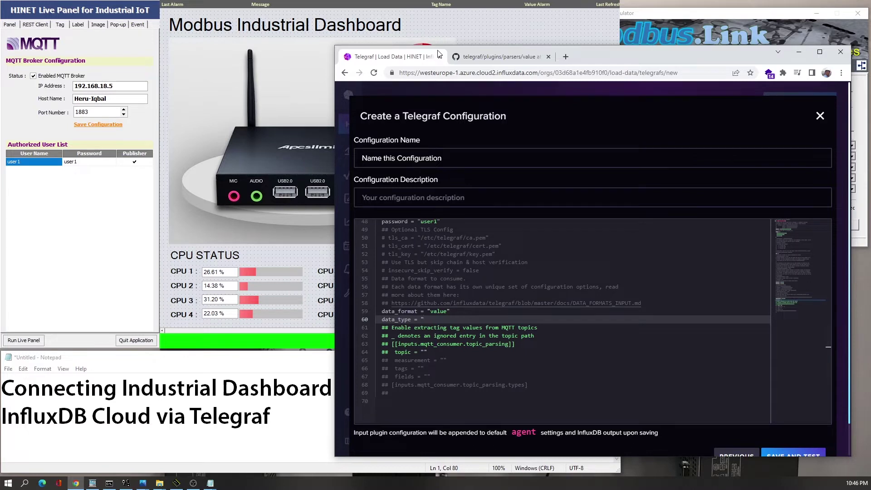
text(")
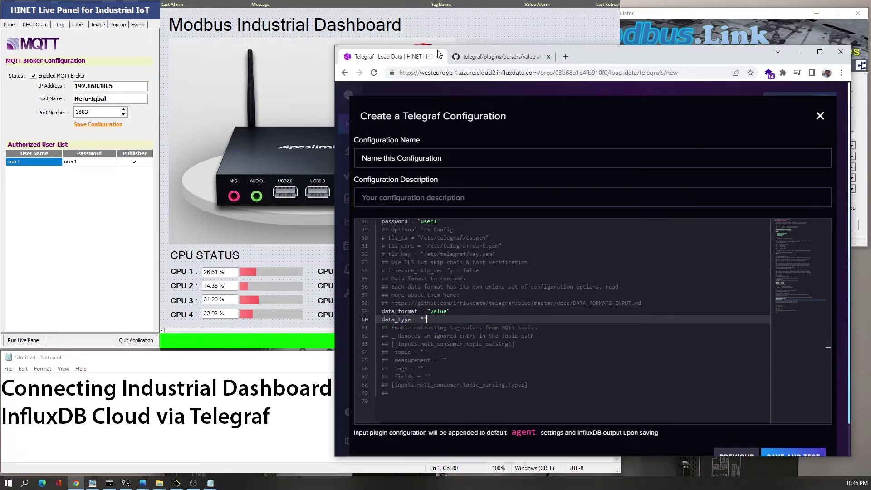
click(499, 57)
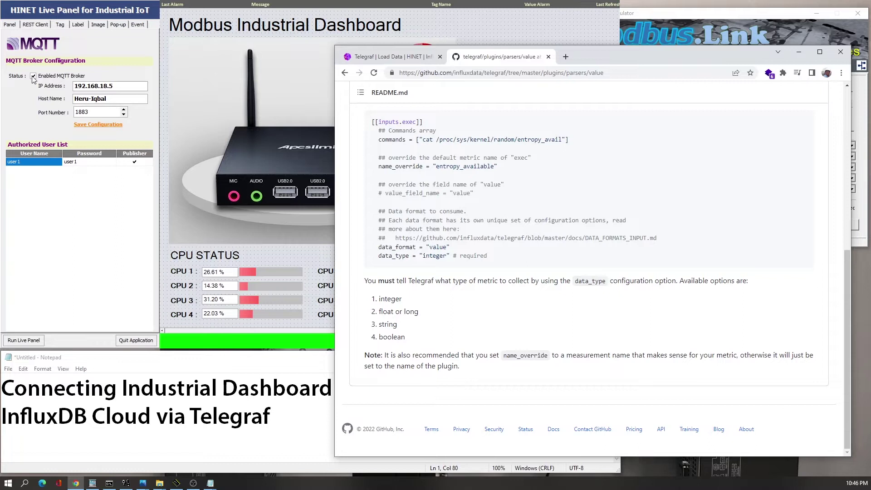
- Check in HINET's iOVariable list that the cpu_0, cpu_1 and cpu_2 tags are Float
click(36, 45)
click(61, 26)
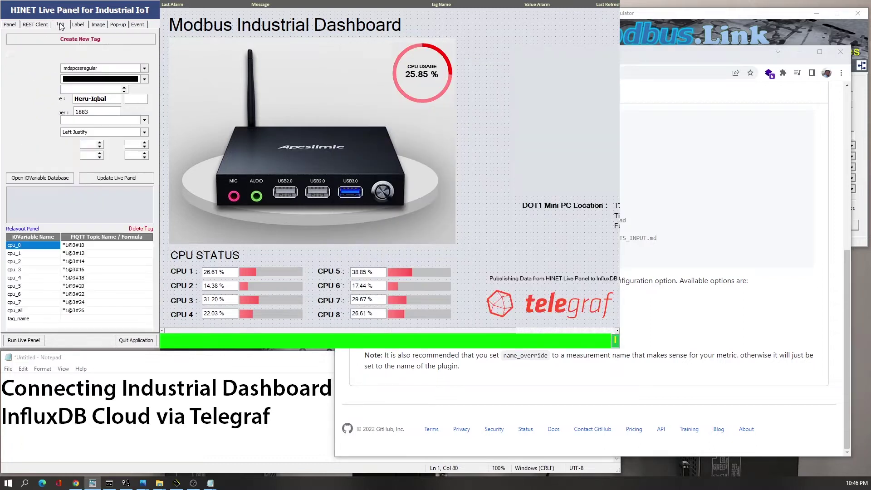
click(40, 177)
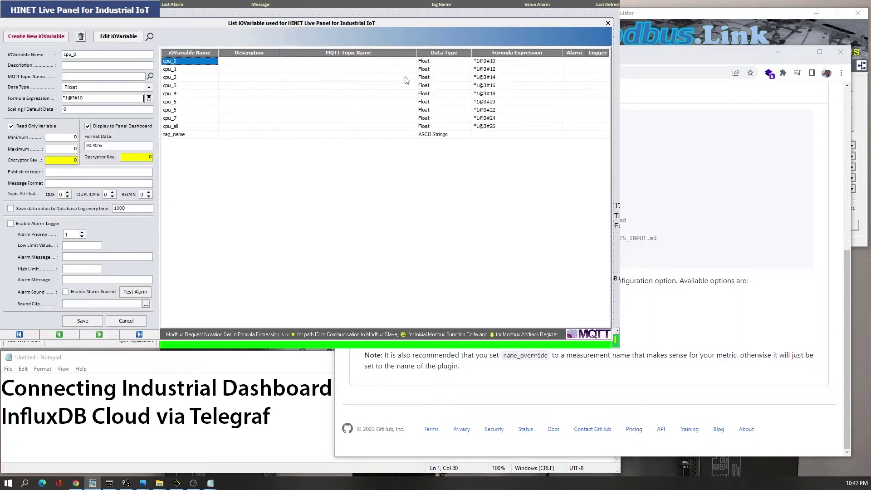
click(424, 70)
click(427, 77)
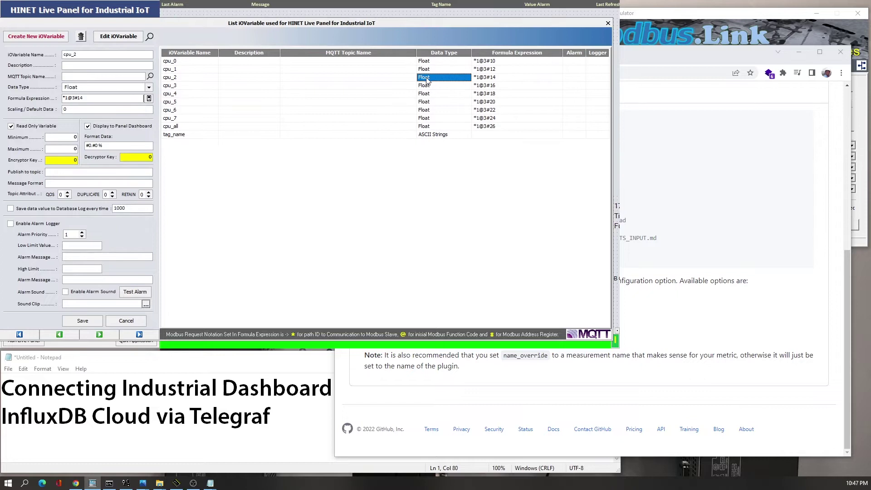
click(181, 62)
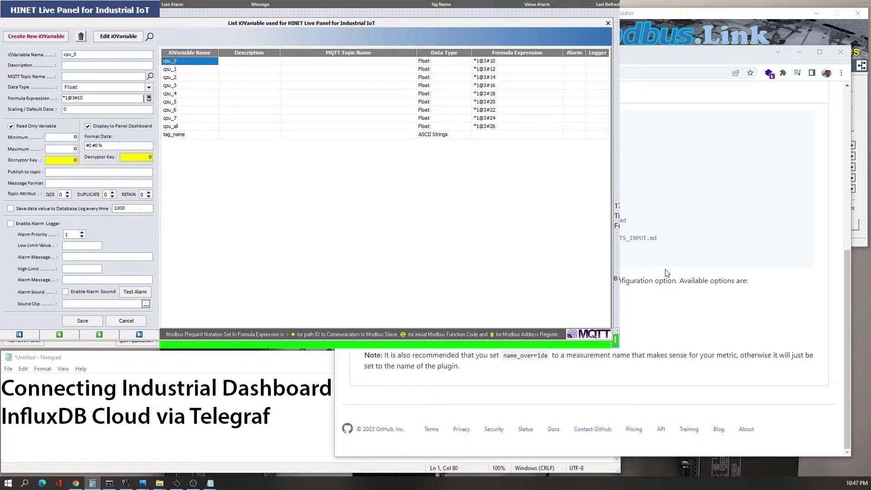
- Compare the value parser README with the Telegraf config to set data_type to float
click(798, 117)
click(390, 56)
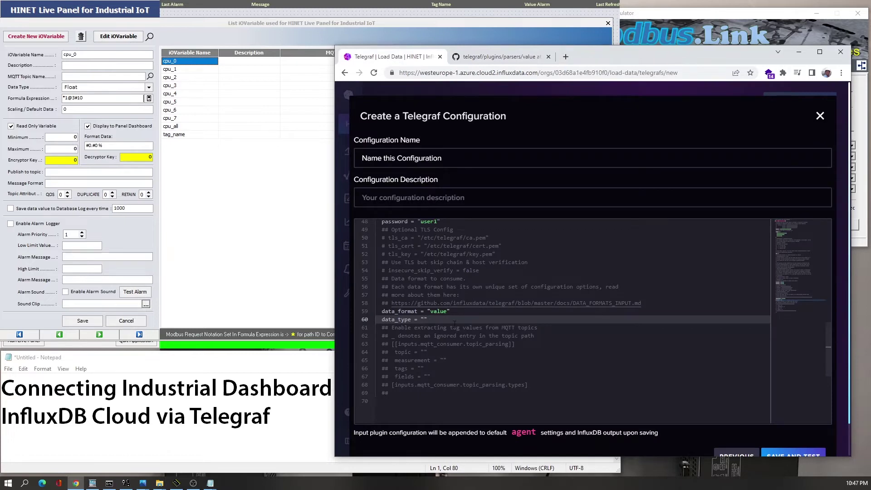
click(503, 57)
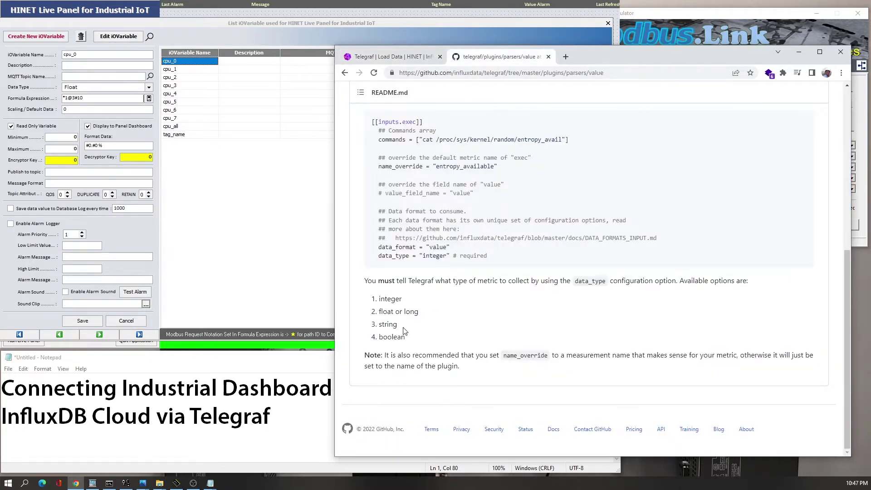
click(414, 60)
- Replace the three default MQTT topics with cpu_0, cpu_1 and cpu_2
text(loat")
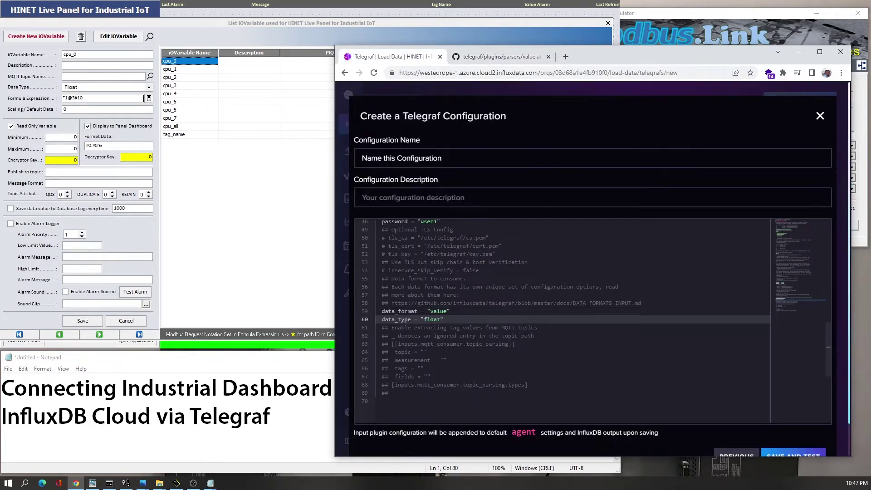
scroll(466, 304, up, 15)
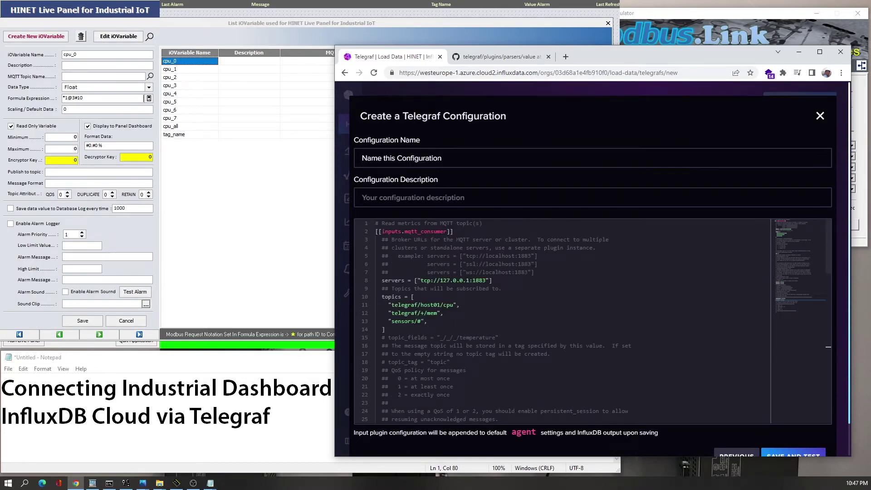
click(454, 305)
double_click(393, 296)
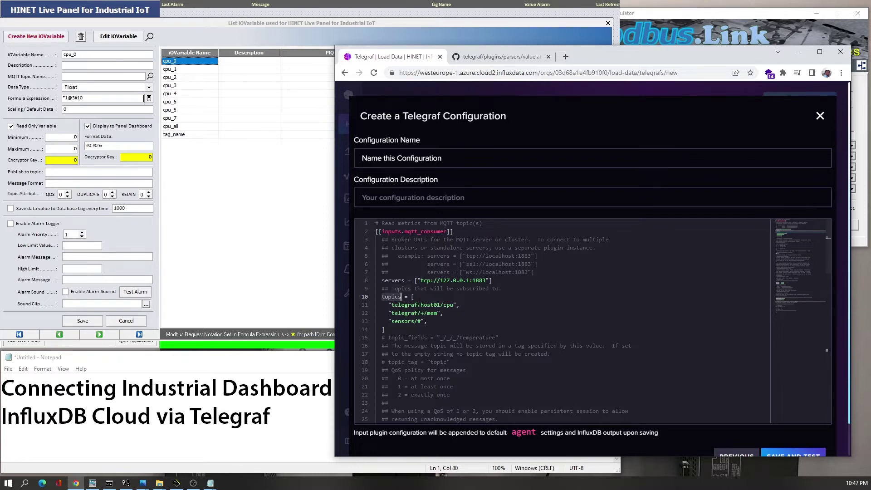
click(393, 305)
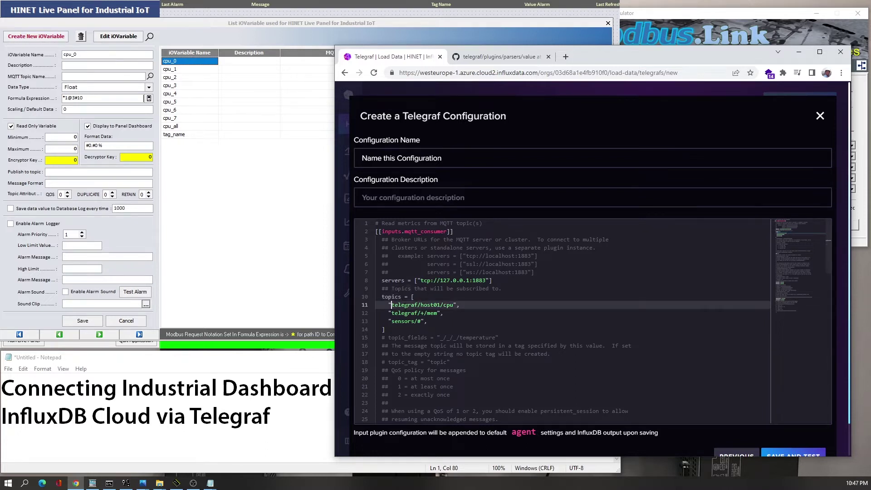
shift+click(454, 305)
text(cpu_0)
key(Down)
key(shift+Right)
key(shift+Right)
key(shift+Right)
key(shift+Right)
key(shift+Right)
key(shift+Right)
key(shift+Right)
key(shift+Right)
key(shift+Right)
key(shift+Right)
key(shift+Right)
key(shift+Right)
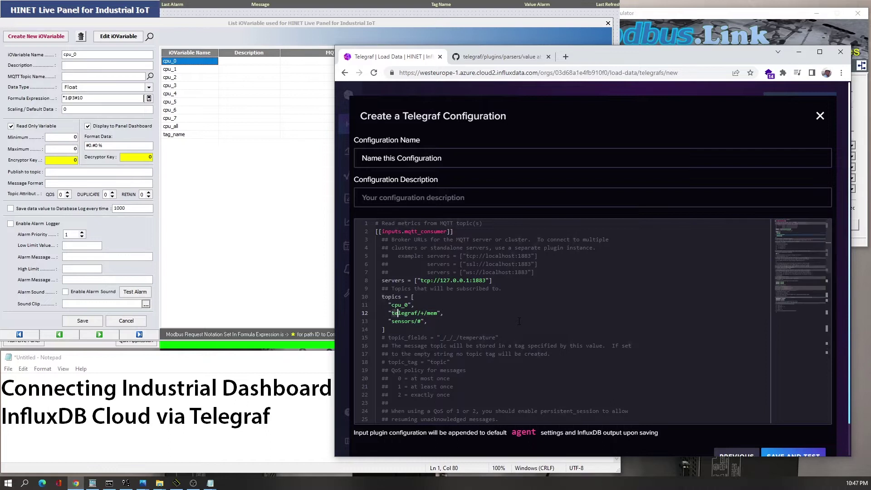
key(shift+Right)
text(cpu)
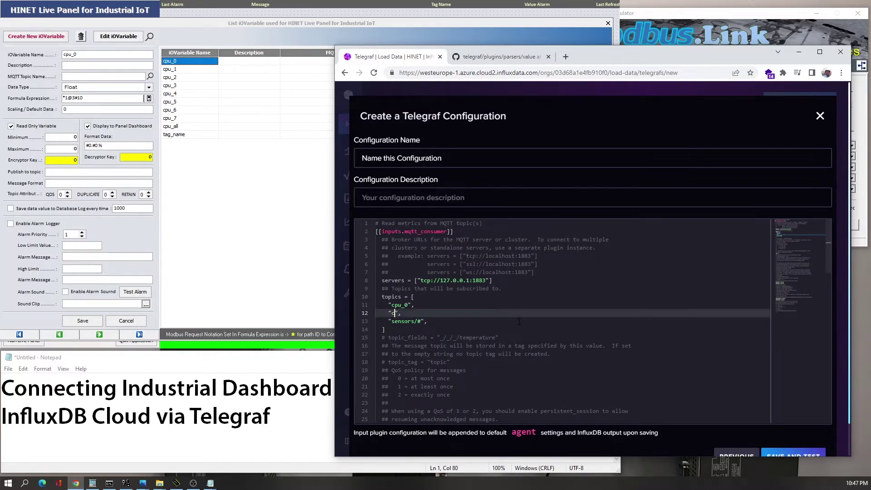
text(_1)
key(Down)
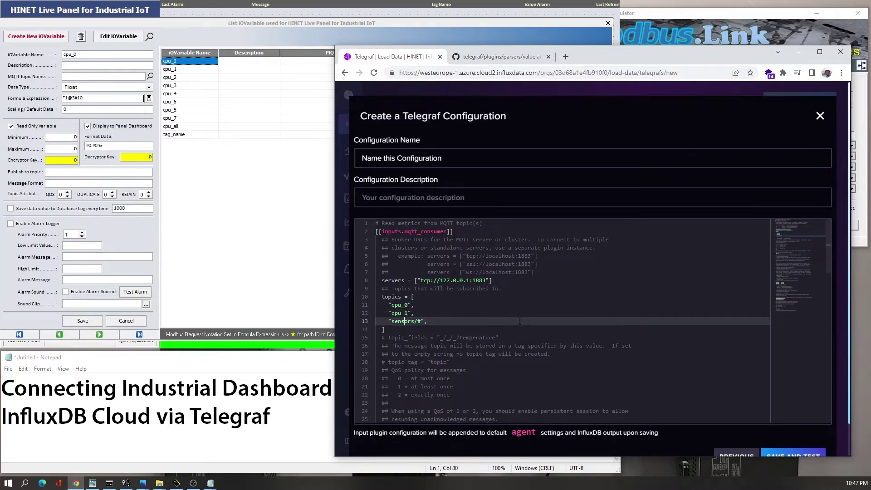
key(shift+Right)
key(shift+Right)
key(shift+Right)
key(shift+Right)
key(shift+Right)
key(shift+Right)
key(shift+Right)
key(shift+Right)
key(shift+Right)
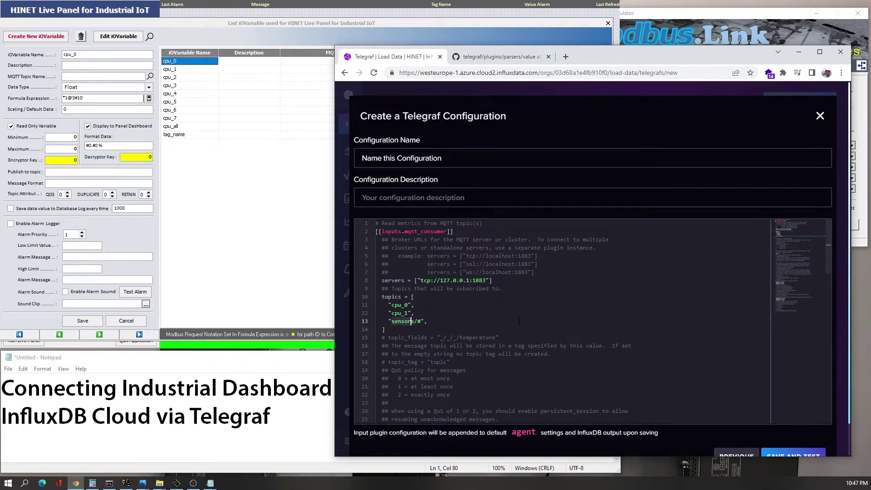
text(cpu_2)
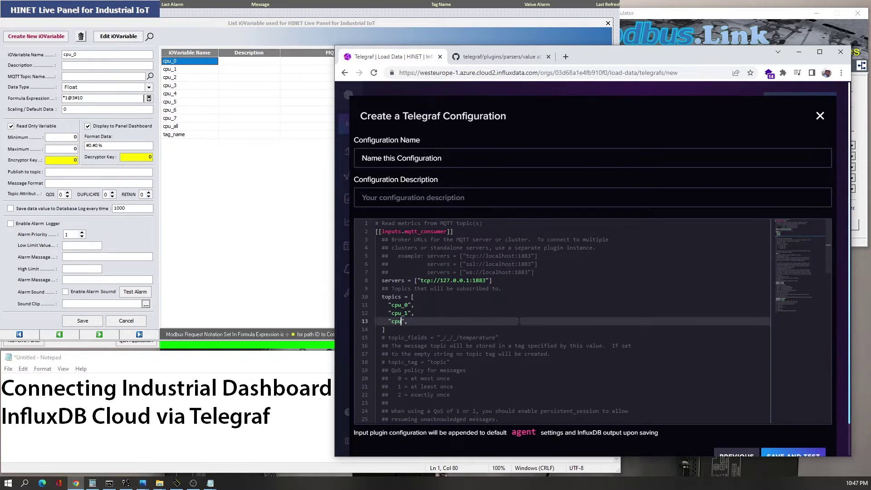
- Duplicate the three topic lines and renumber the copies to cpu_3, cpu_4 and cpu_5
key(Up)
key(Up)
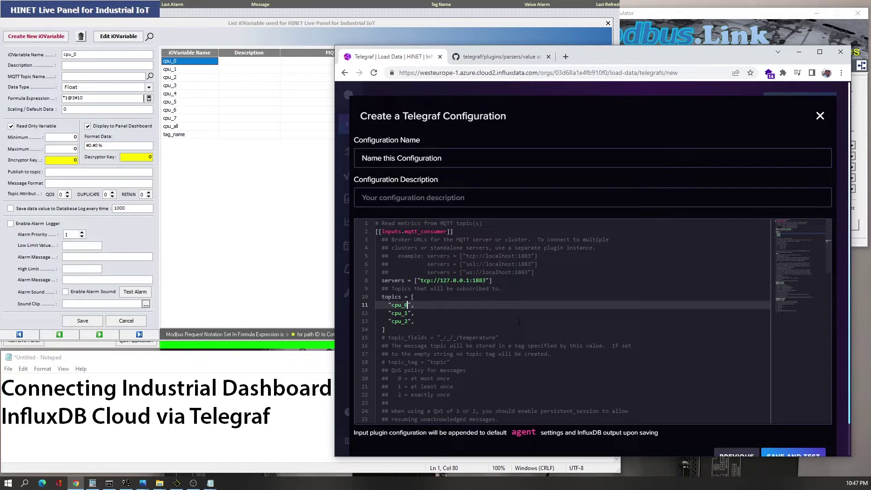
key(shift+Down)
key(shift+Down)
key(shift+Down)
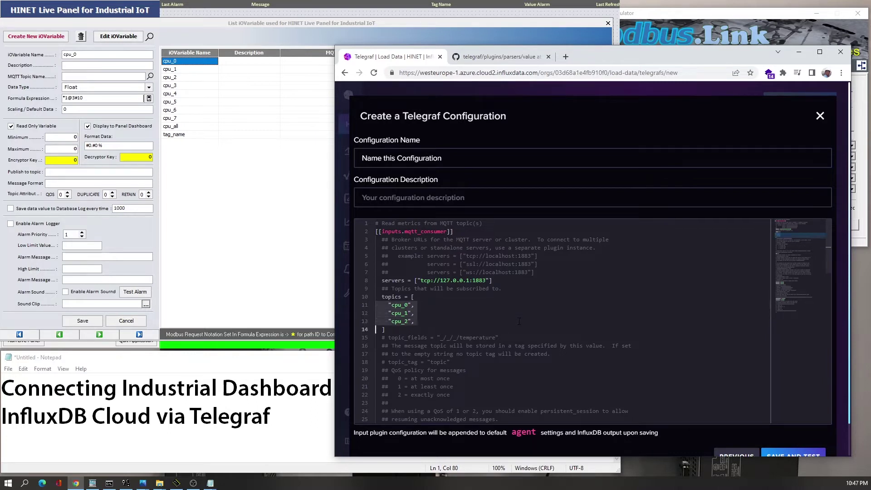
key(ctrl+c)
key(Right)
key(ctrl+v)
key(Up)
key(Up)
key(Up)
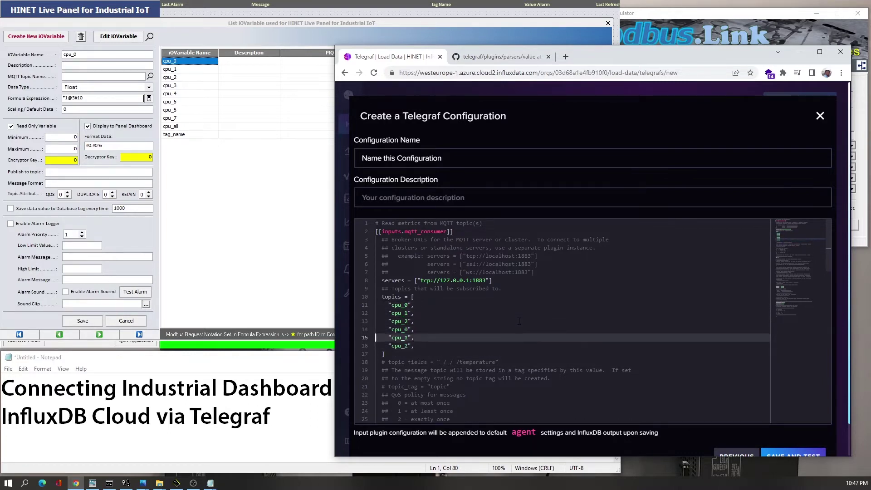
key(Right)
key(Right)
key(Right)
key(Right)
key(shift+Right)
text(3)
key(Left)
key(Down)
key(shift+Right)
text(4)
key(Left)
key(Down)
key(shift+Right)
text(5)
key(Left)
key(Down)
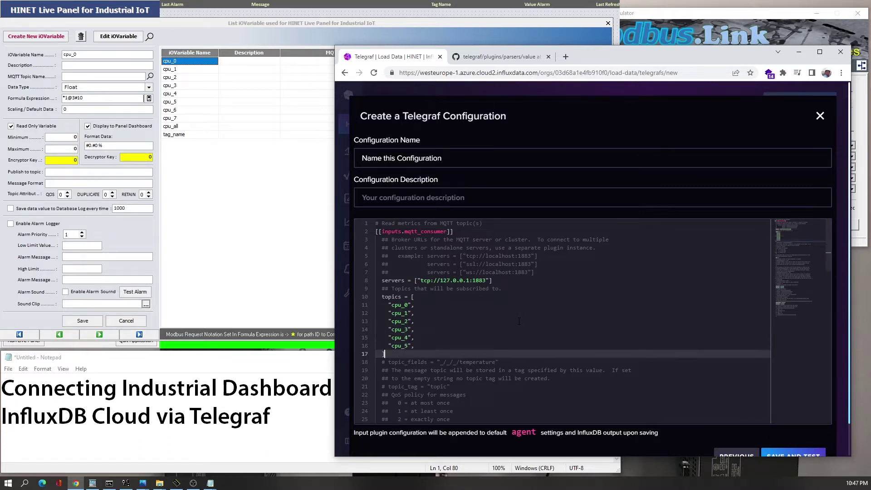
- Paste another set of topic lines and rename them to cpu_6, cpu_7 and cpu_all
key(ctrl+v)
key(Up)
key(Up)
key(Up)
key(Right)
key(shift+Right)
key(shift+Left)
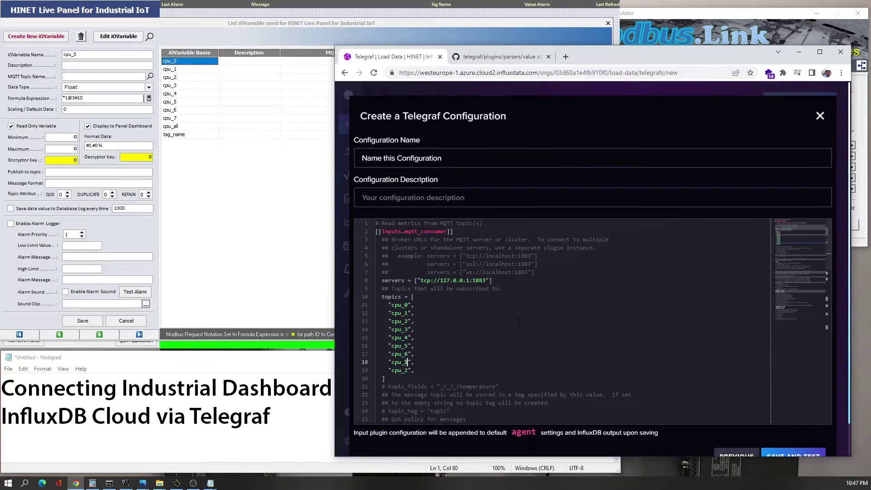
text(7)
key(Down)
key(shift+Left)
text(a)
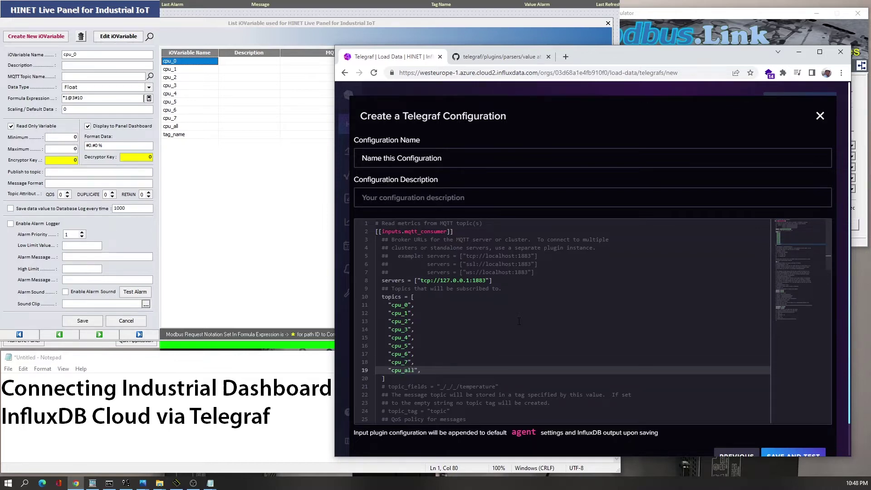
- Compare the topic names against the cpu variables in HINET's iOVariable list
click(181, 78)
click(181, 70)
click(179, 87)
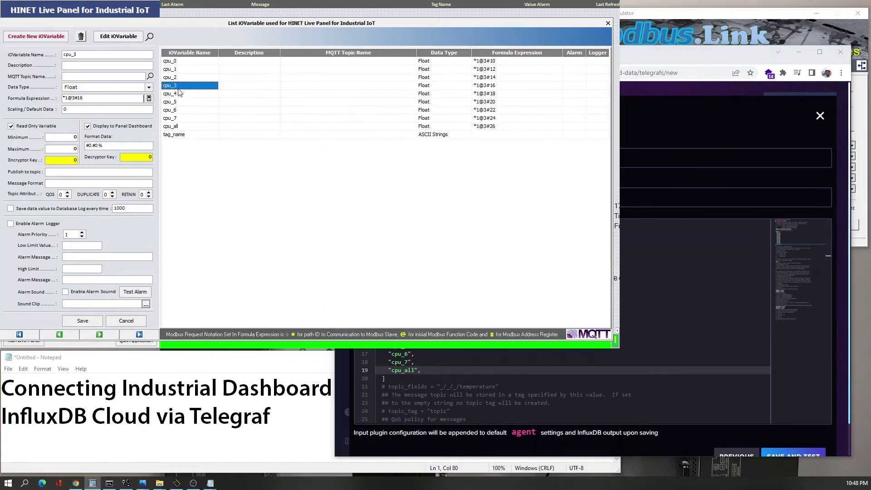
click(173, 126)
click(177, 110)
click(177, 70)
click(178, 61)
click(658, 322)
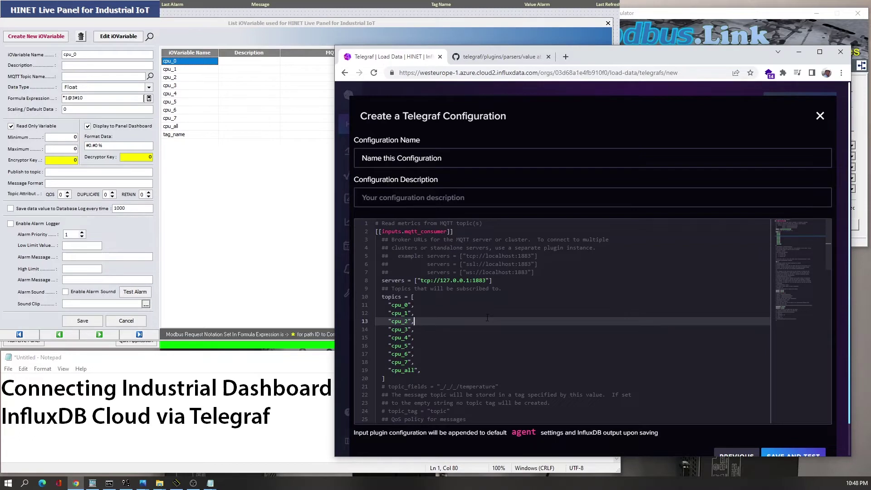
- Close the iOVariable list and start HINET's live Modbus dashboard
click(217, 191)
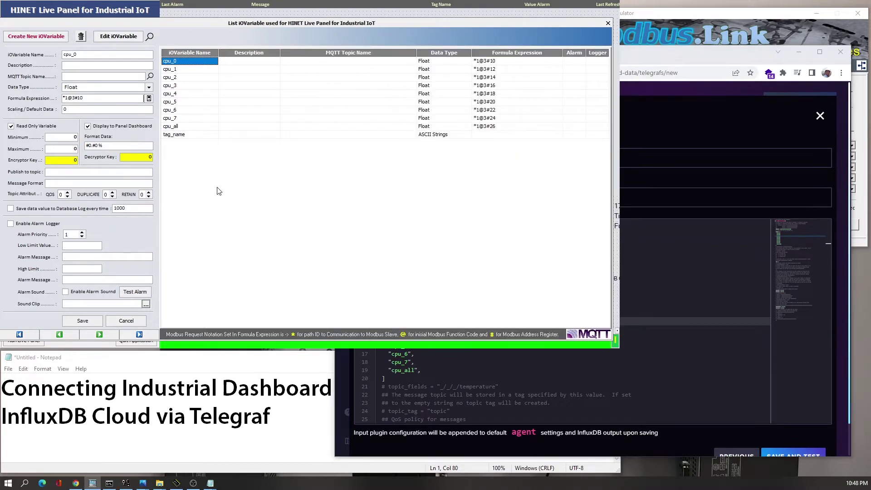
click(608, 24)
click(23, 340)
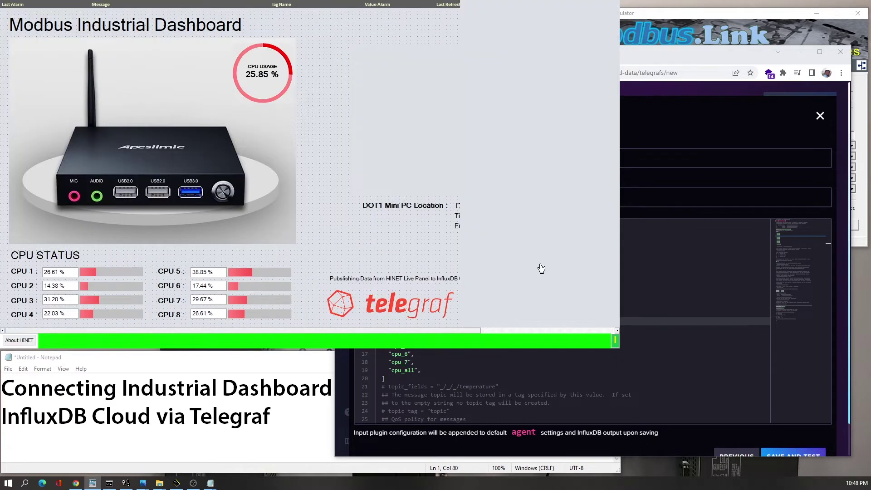
click(675, 174)
- Replace the default configuration name with HINET_Live-Panel
click(436, 159)
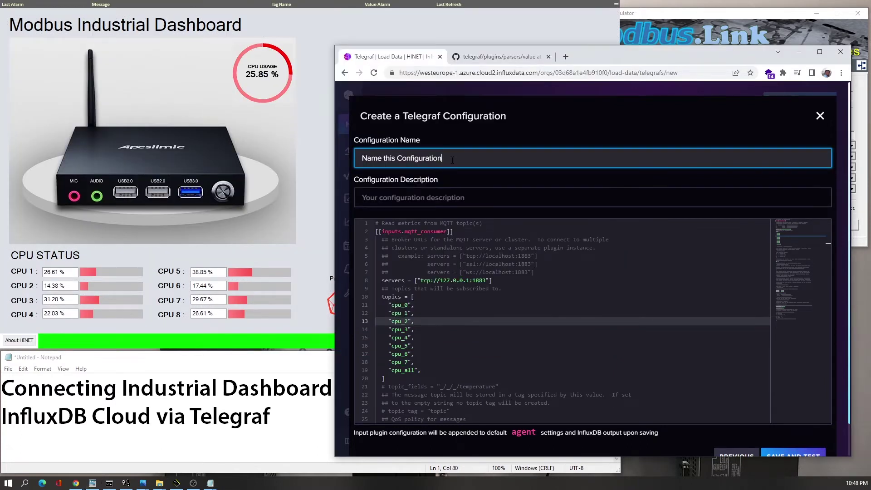
drag(449, 159, 362, 158)
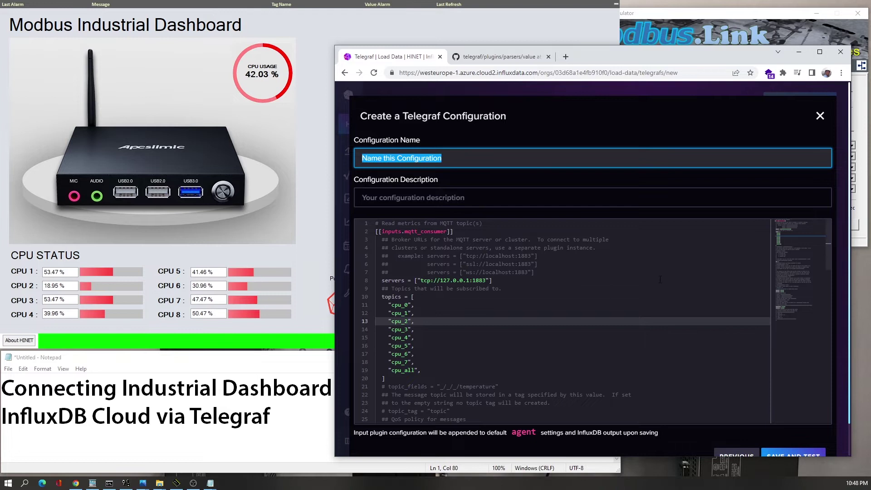
text(HINET)
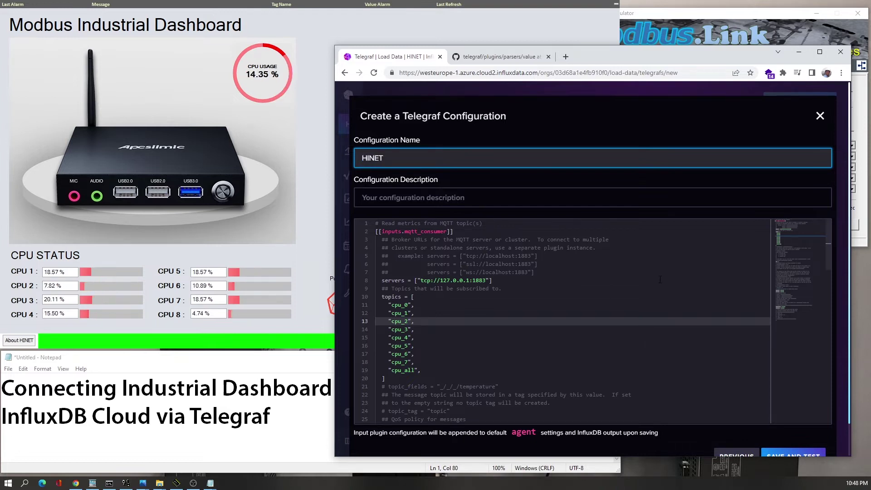
text(_L)
text(ive-)
text(Panel)
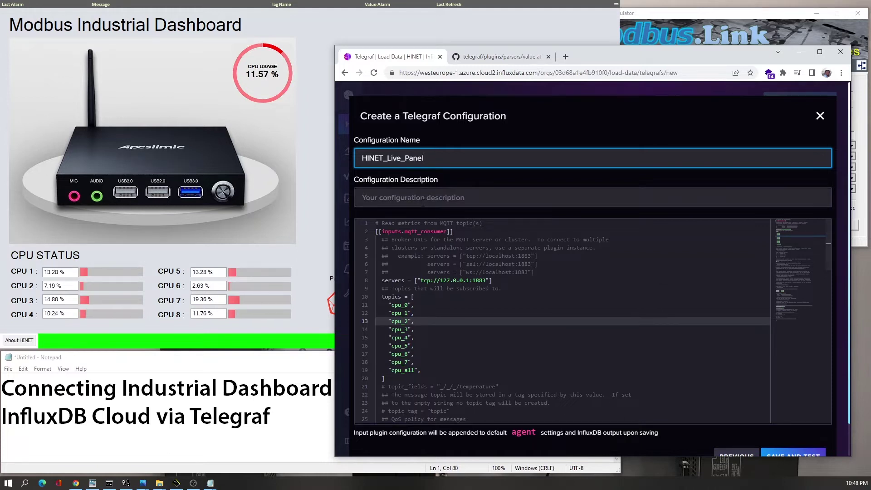
- Enter the description 'Configuration to upload data from HINET Live Panel', fixing the missing n
click(423, 202)
text(Configuratio to up)
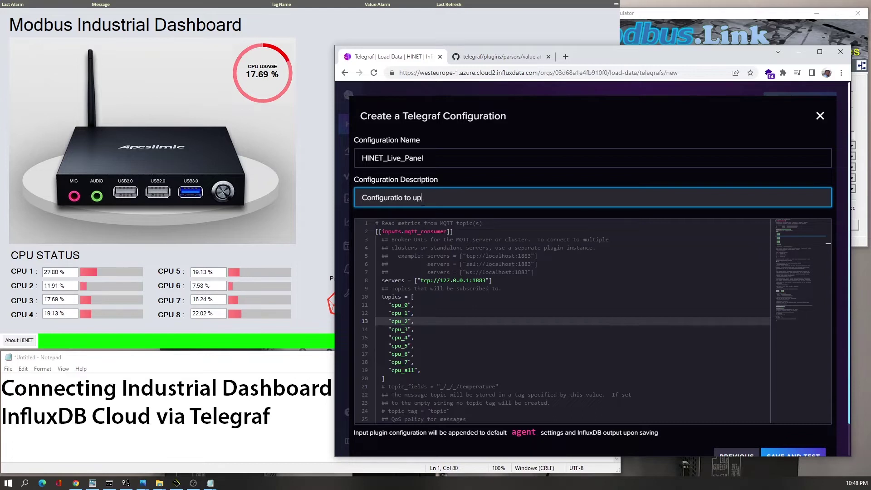
text(load data f)
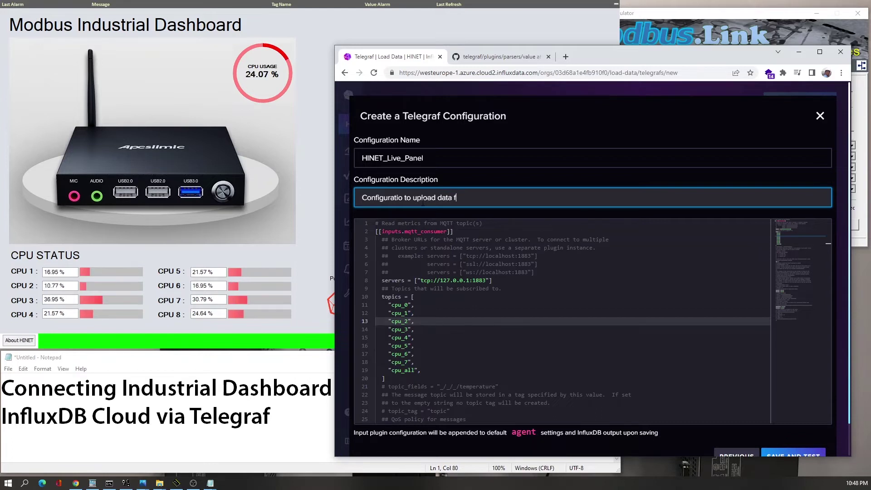
text(ro)
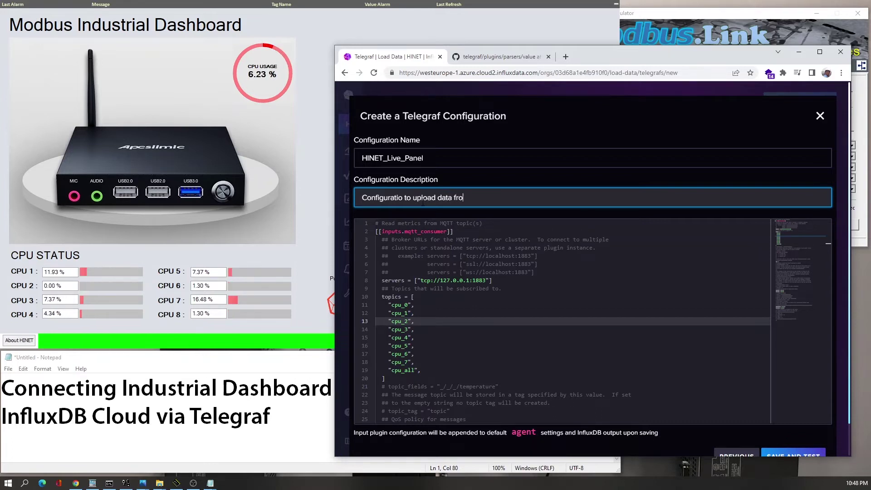
text(m HINET Live)
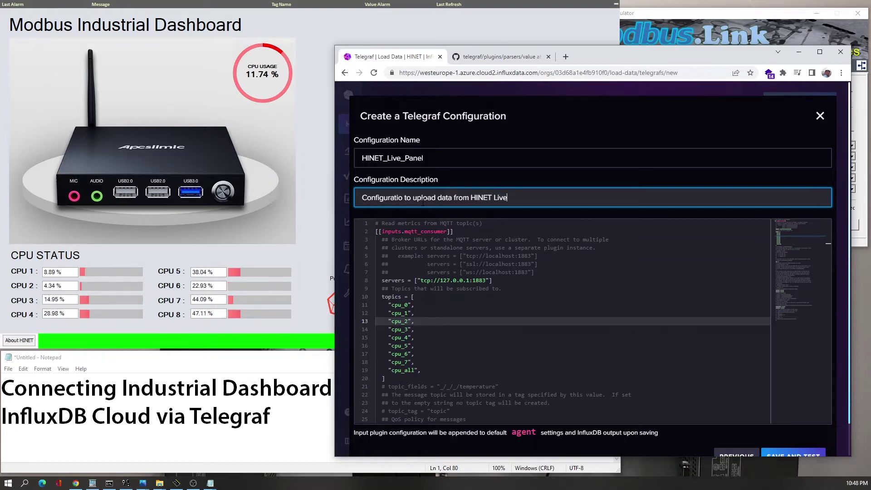
text( Panel)
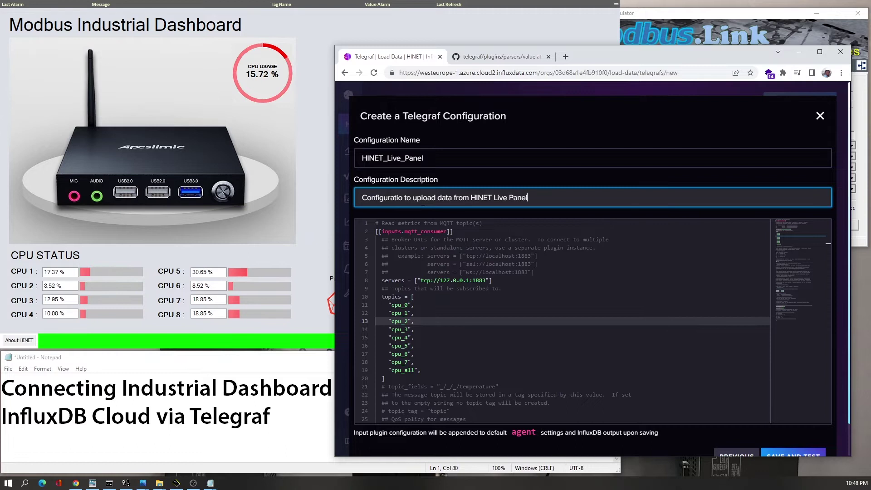
click(401, 197)
text(n)
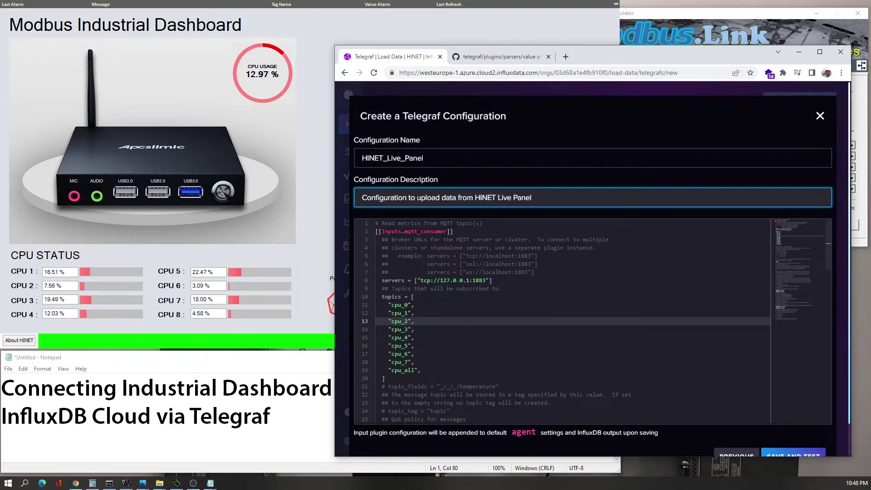
- Save the HINET_Live_Panel Telegraf configuration and advance to its Test your Configuration step
click(417, 307)
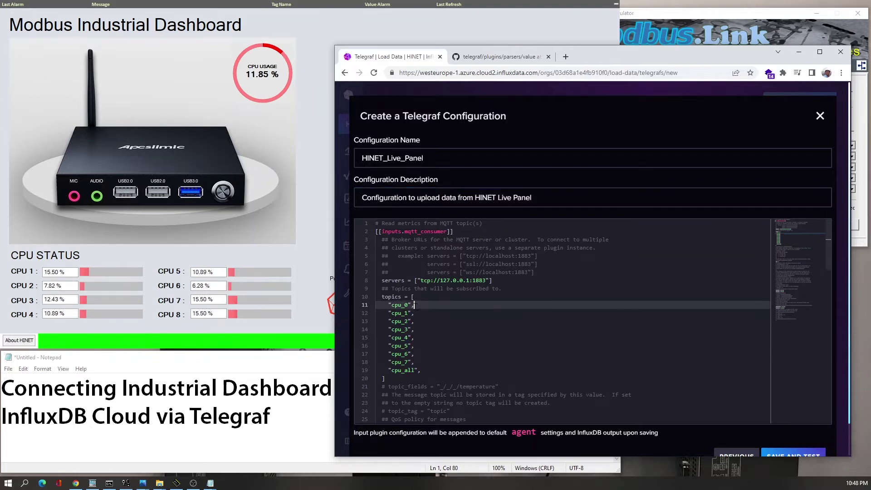
scroll(417, 307, down, 1)
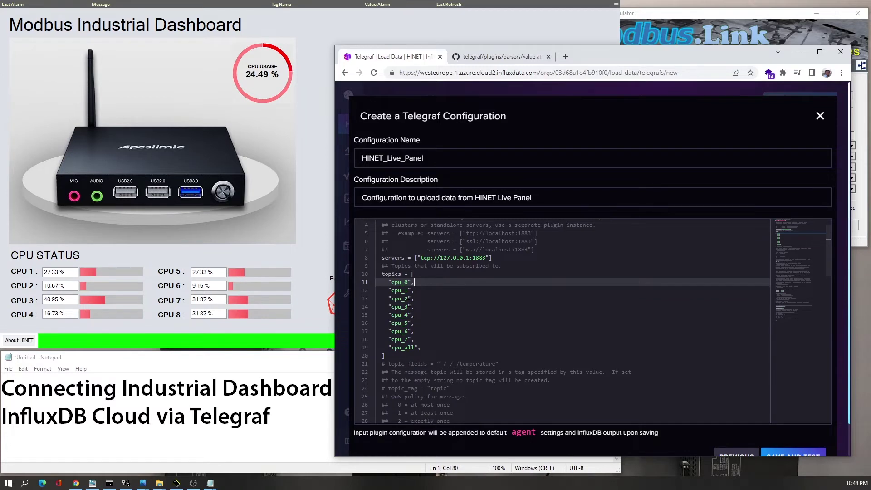
scroll(430, 303, down, 6)
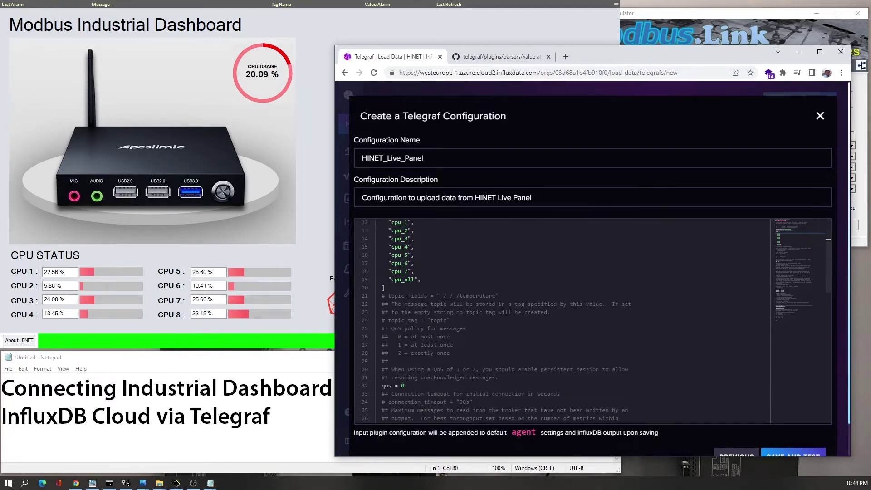
scroll(402, 295, down, 6)
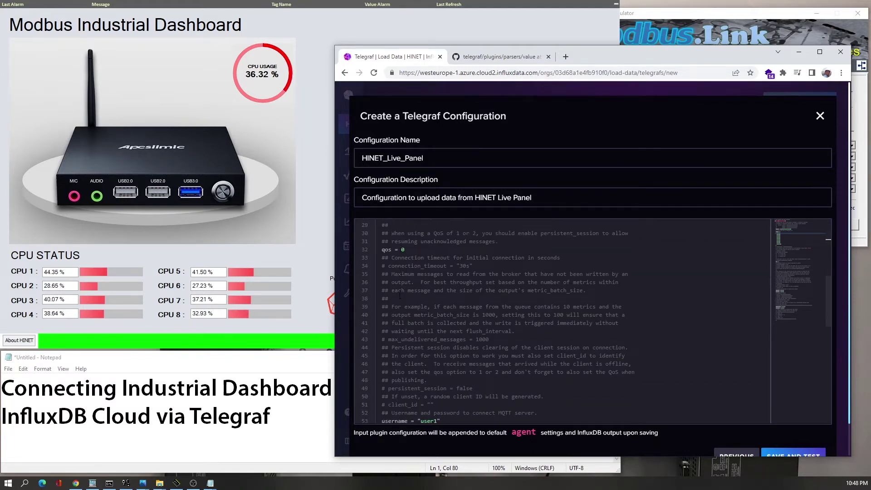
scroll(563, 321, down, 6)
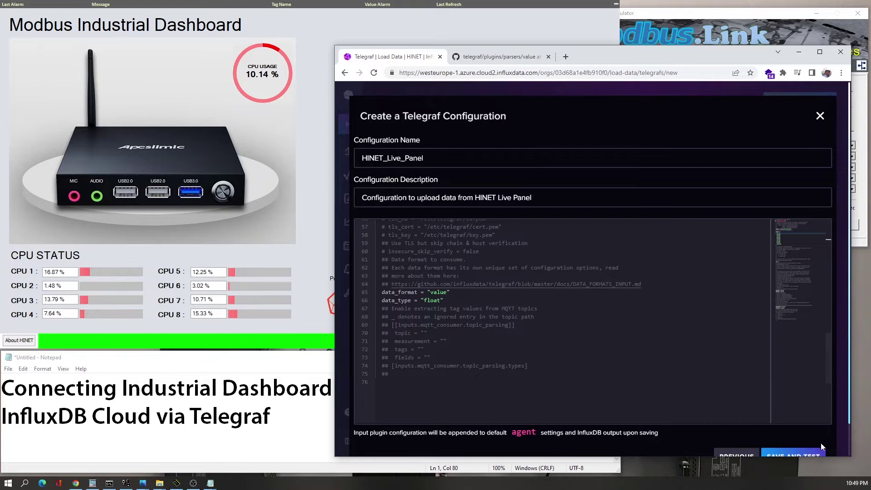
scroll(796, 430, down, 1)
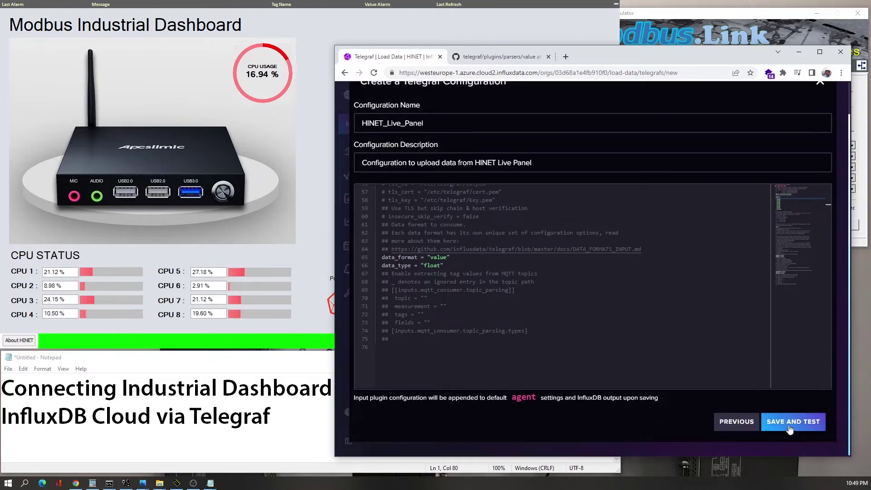
click(789, 426)
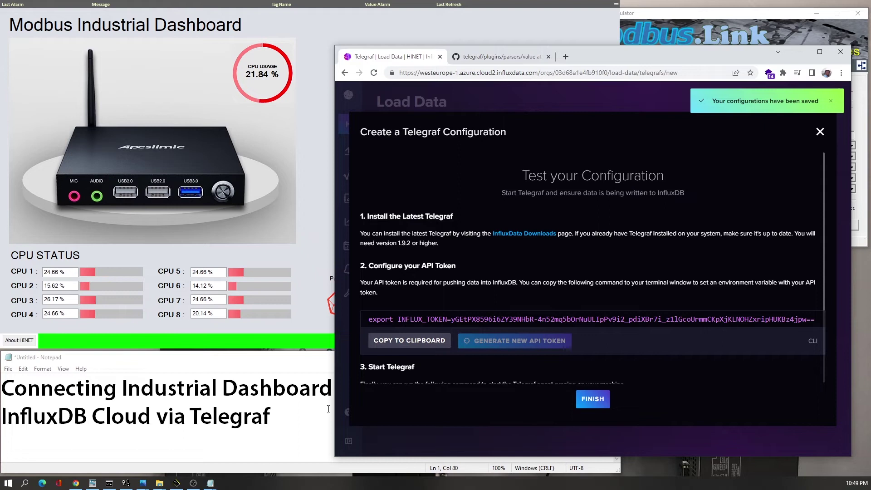
- Paste the API token command into a new Notepad and delete its 'export INFLUX_TOKEN=' prefix
mouse_move(210, 482)
click(164, 461)
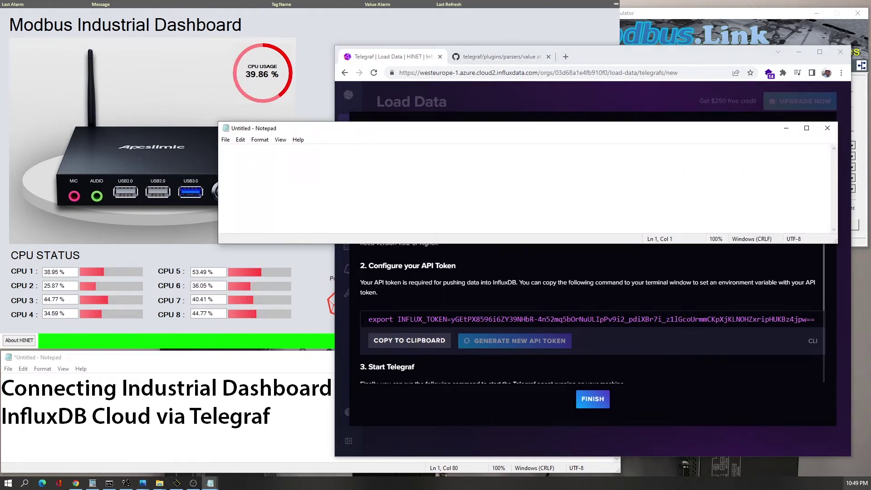
click(418, 342)
click(418, 341)
click(274, 171)
key(ctrl+v)
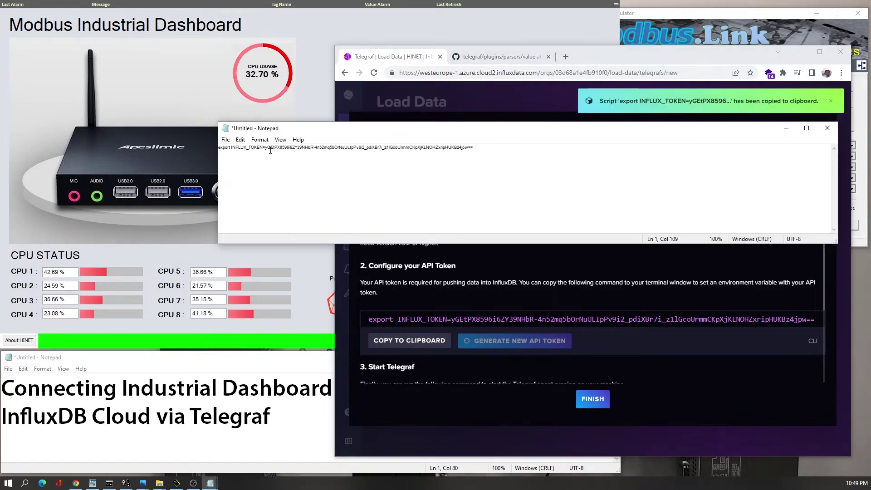
drag(266, 149, 203, 168)
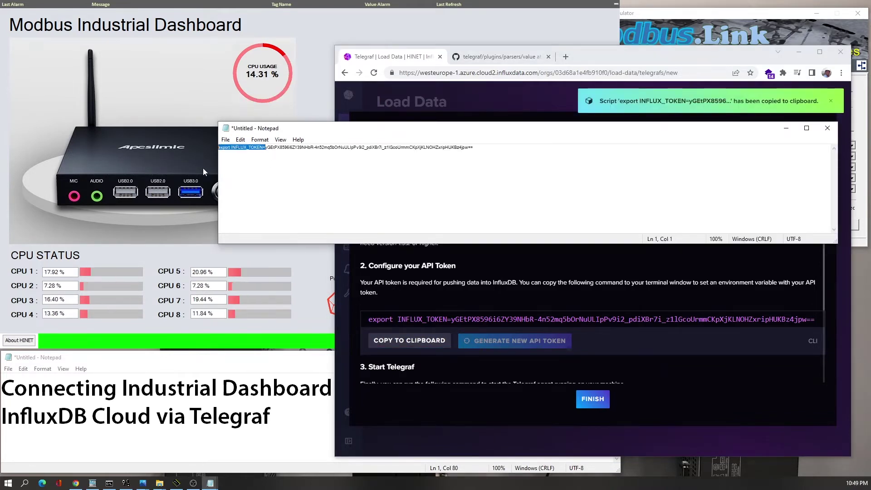
key(BackSpace)
- Paste the telegraf --config start command on a second line and select its config URL
scroll(457, 361, down, 3)
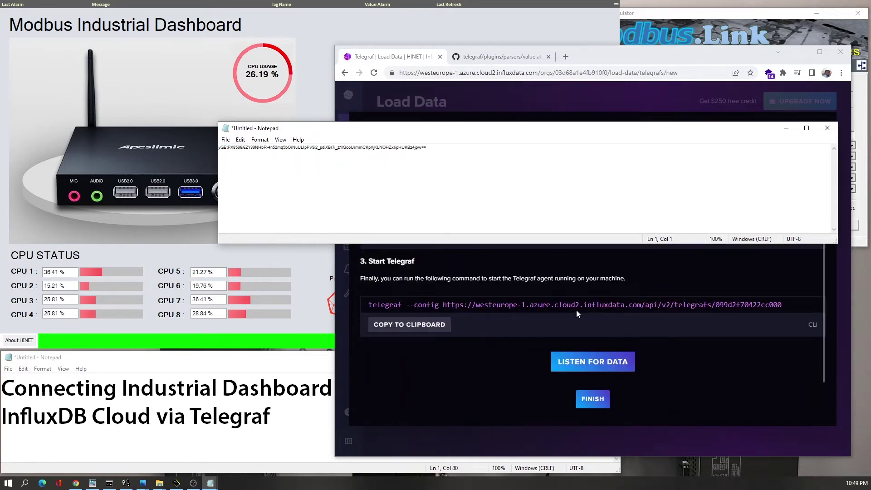
scroll(576, 309, up, 1)
scroll(572, 314, down, 1)
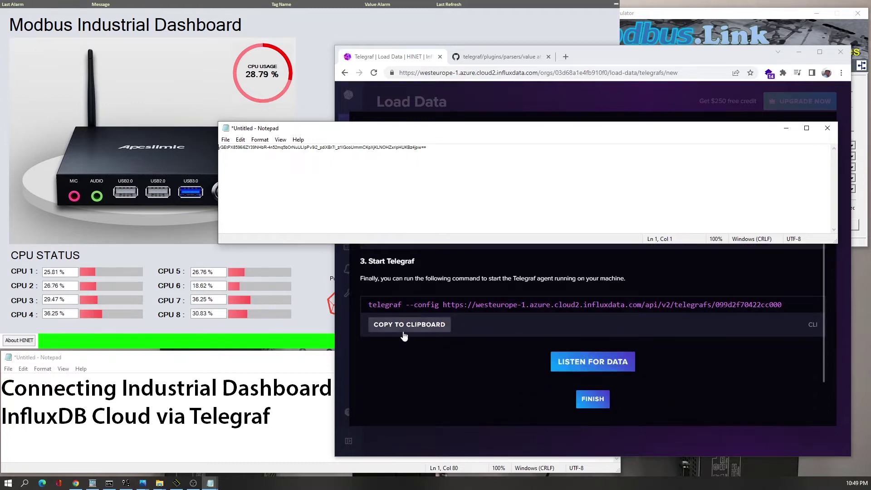
click(406, 326)
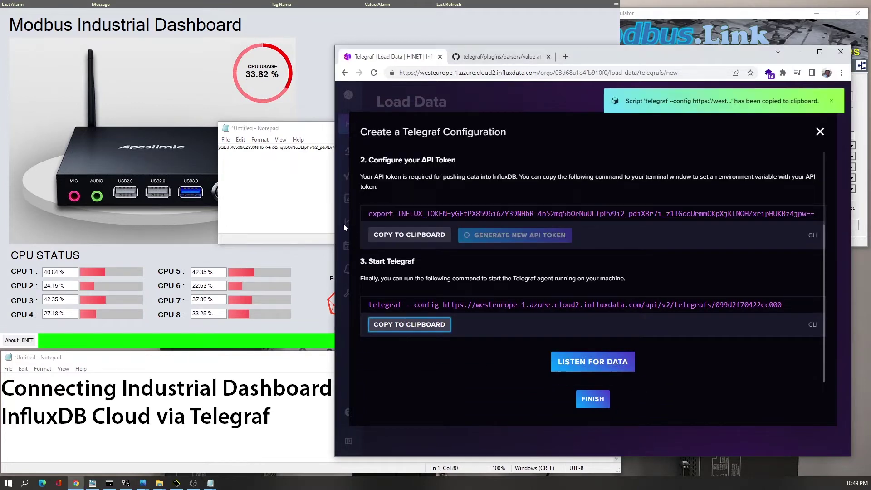
click(292, 198)
click(447, 160)
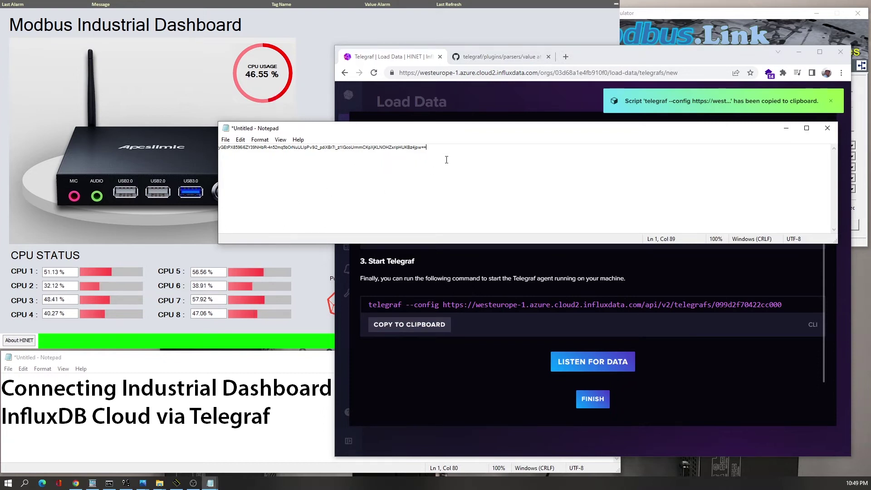
key(ctrl+v)
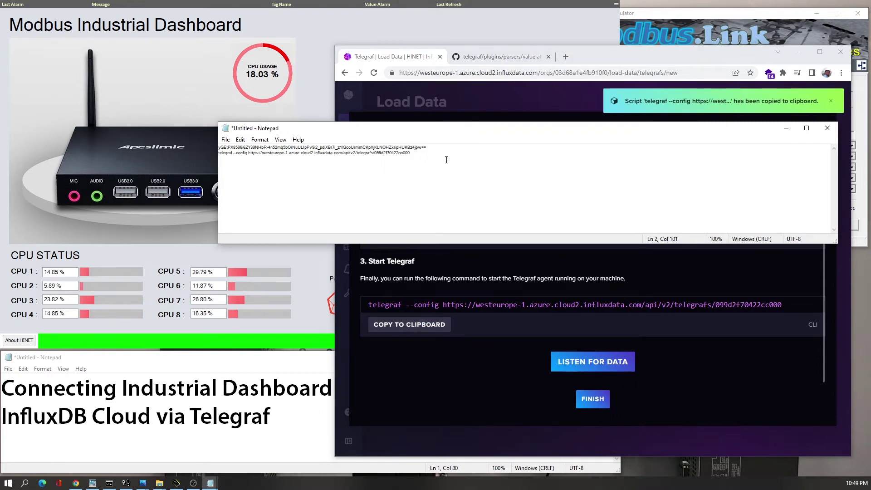
key(Right)
key(Right)
key(Right)
key(Right)
key(Right)
key(Right)
key(Right)
key(Right)
key(Right)
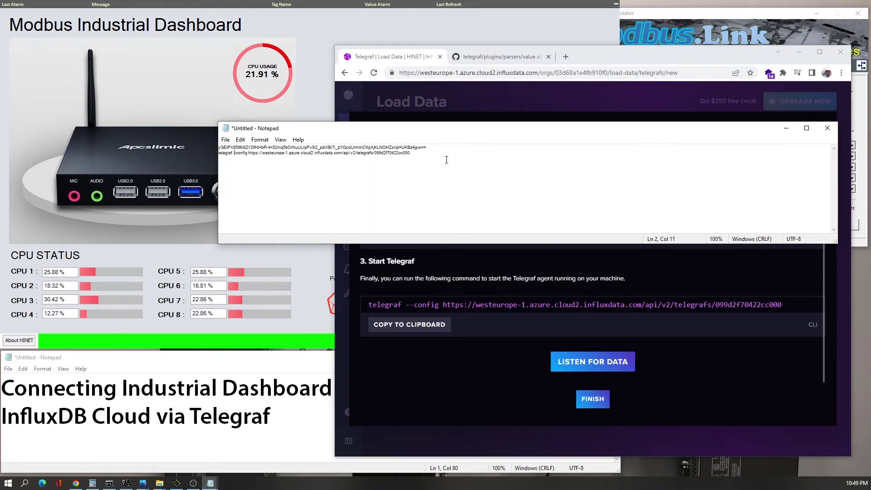
key(Right)
key(Right)
key(Right)
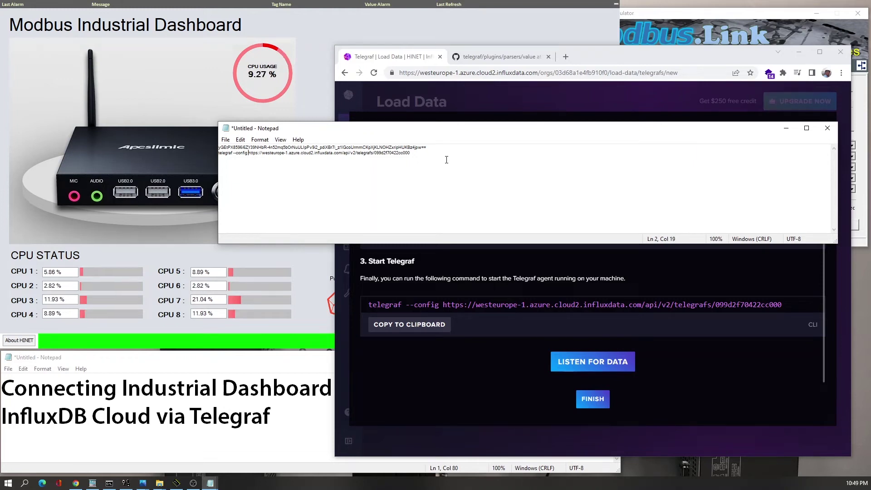
key(shift+End)
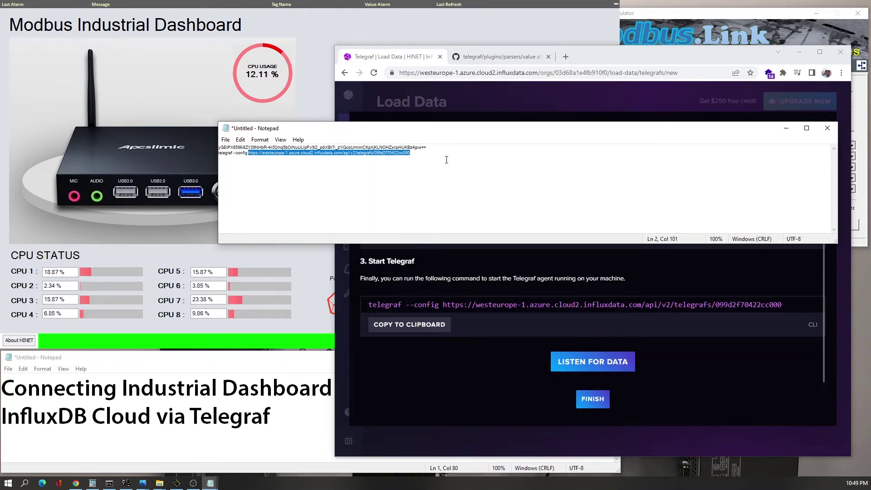
click(565, 52)
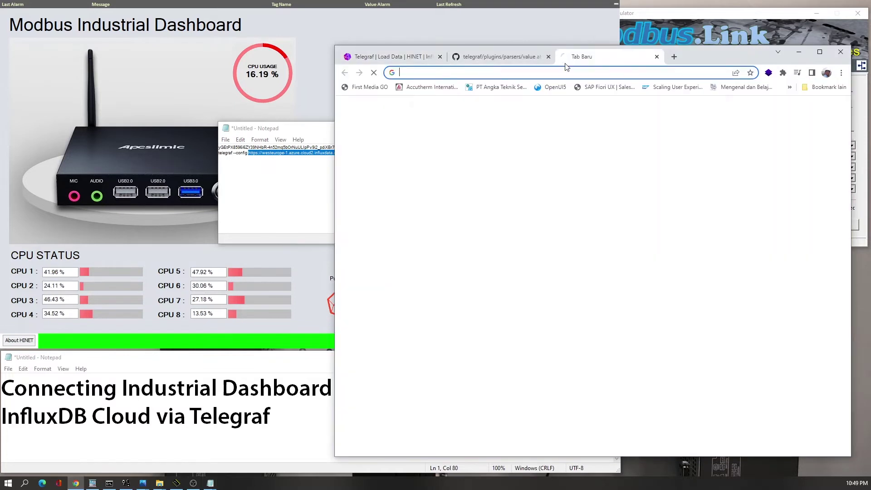
- Download the Telegraf config from its URL and open telegraf.conf in Notepad at the top
key(ctrl+v)
key(Return)
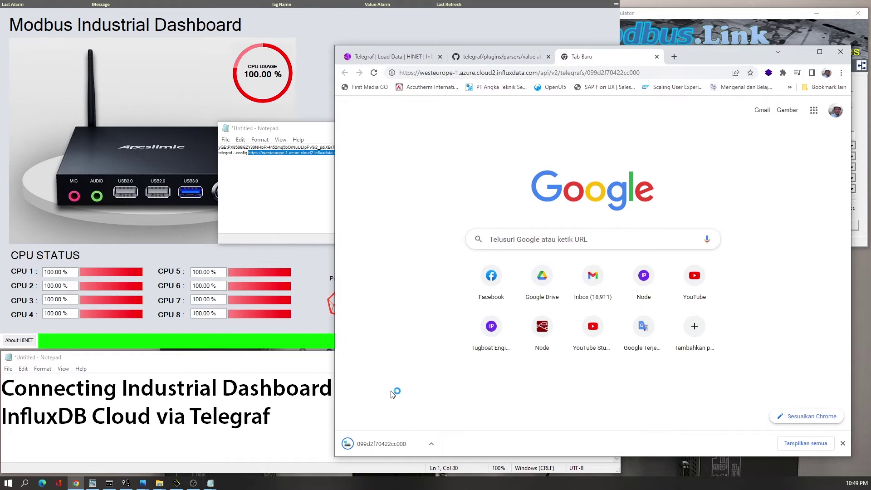
right_click(386, 451)
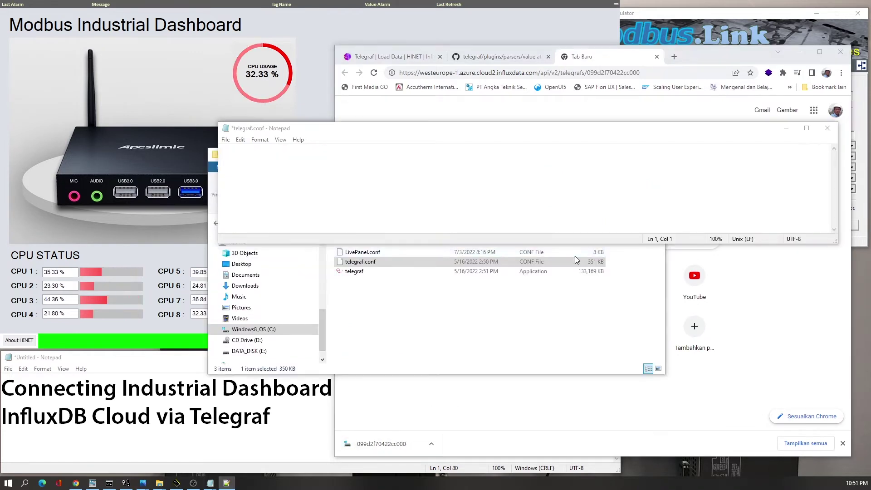
click(575, 254)
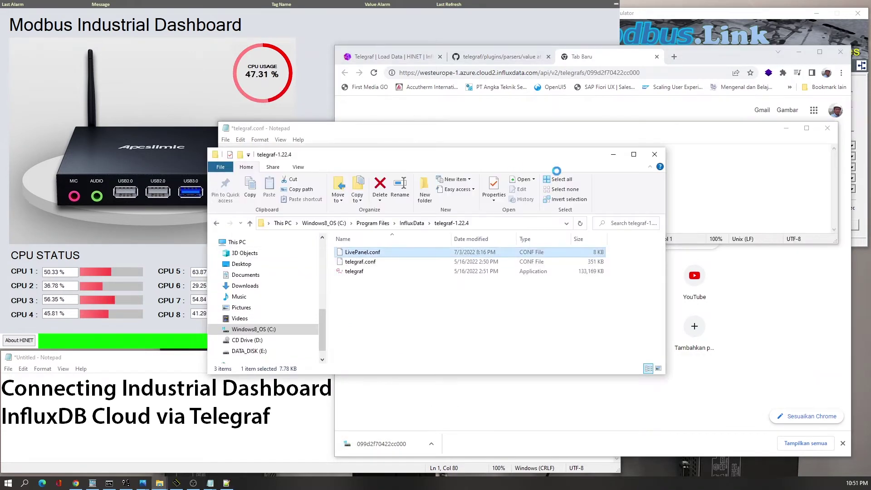
click(550, 147)
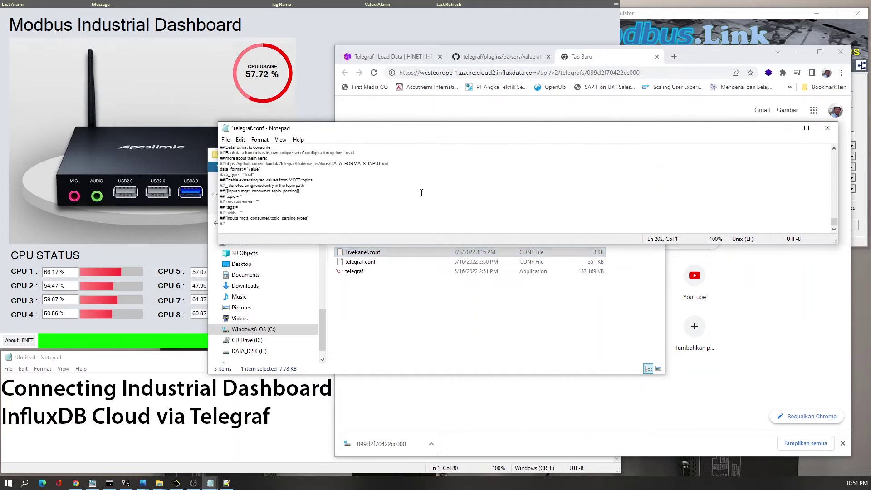
scroll(421, 193, up, 4)
click(262, 159)
key(ctrl+Home)
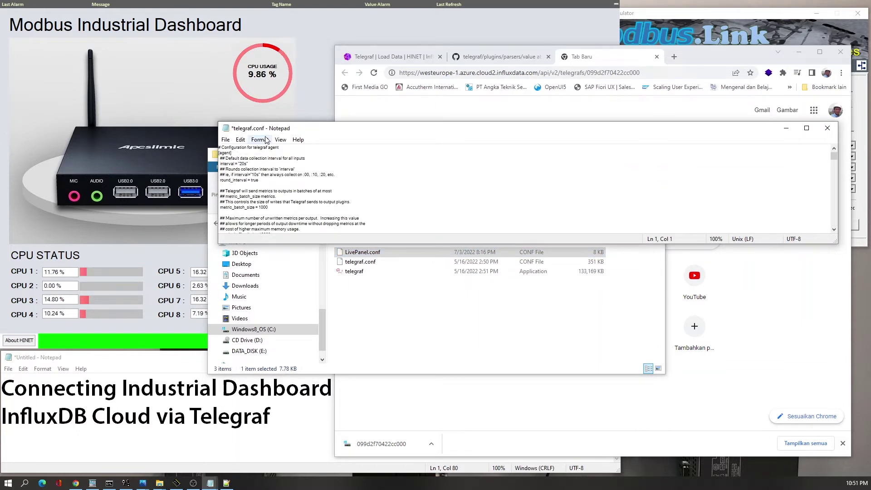
- Set Notepad's font for telegraf.conf to Roboto at size 18
click(262, 140)
click(268, 151)
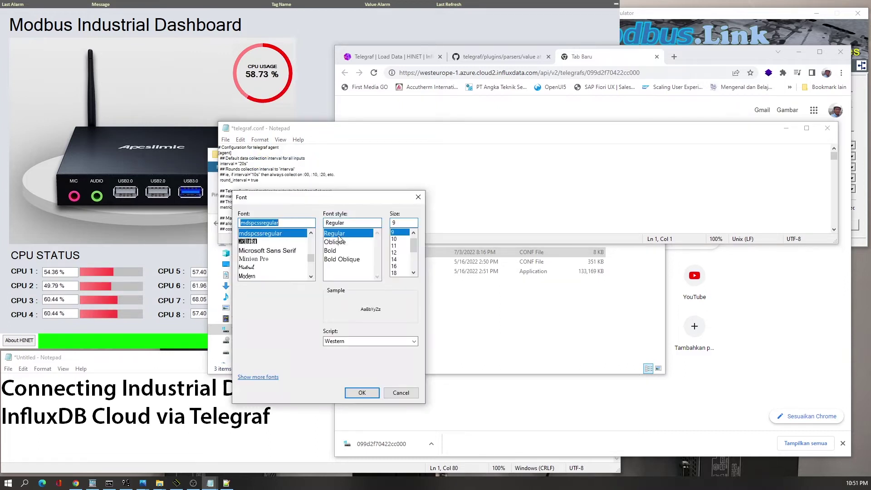
click(277, 267)
scroll(267, 269, down, 3)
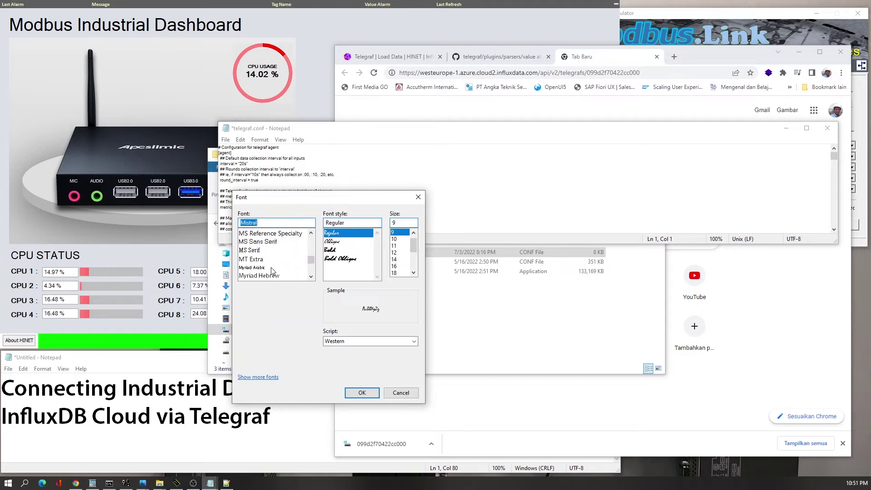
scroll(266, 271, down, 5)
text(R)
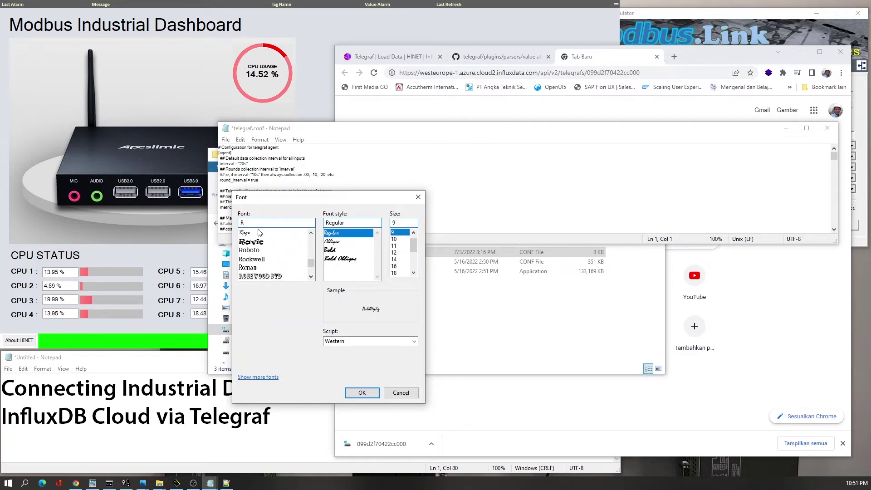
click(256, 250)
click(394, 272)
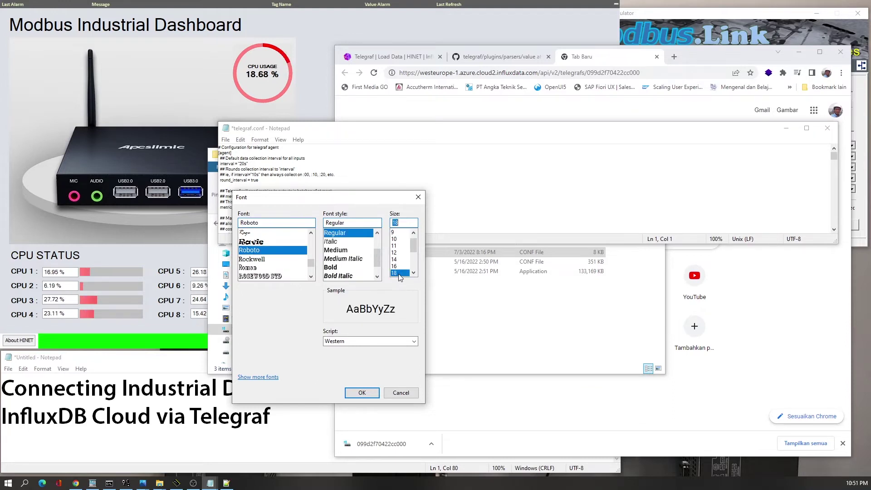
click(362, 393)
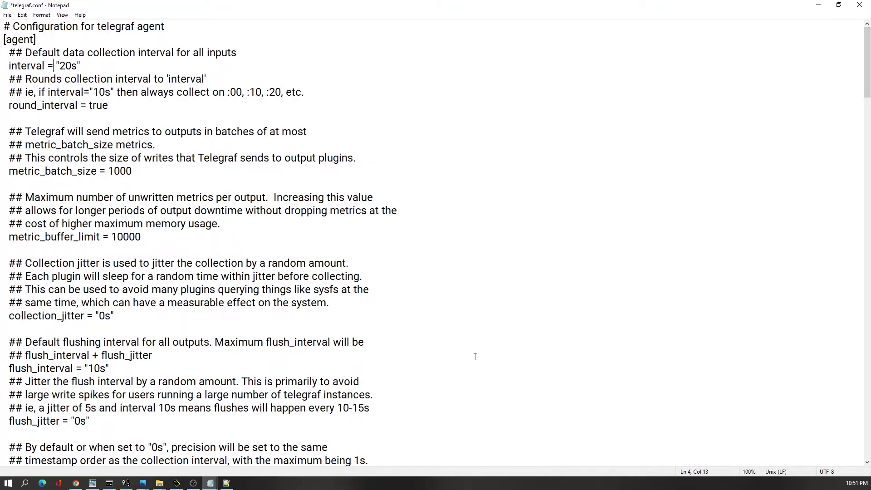
- Change the agent interval from "20s" to "1s" and move down to the influxdb_v2 token line
key(shift+Right)
key(shift+Right)
text(1)
key(Down)
key(Down)
key(Down)
key(Down)
key(Down)
key(Down)
key(Down)
key(Down)
key(Down)
key(Down)
key(Down)
key(Down)
key(Down)
key(Down)
key(Down)
key(Down)
key(Down)
key(Down)
key(Down)
key(Down)
key(Down)
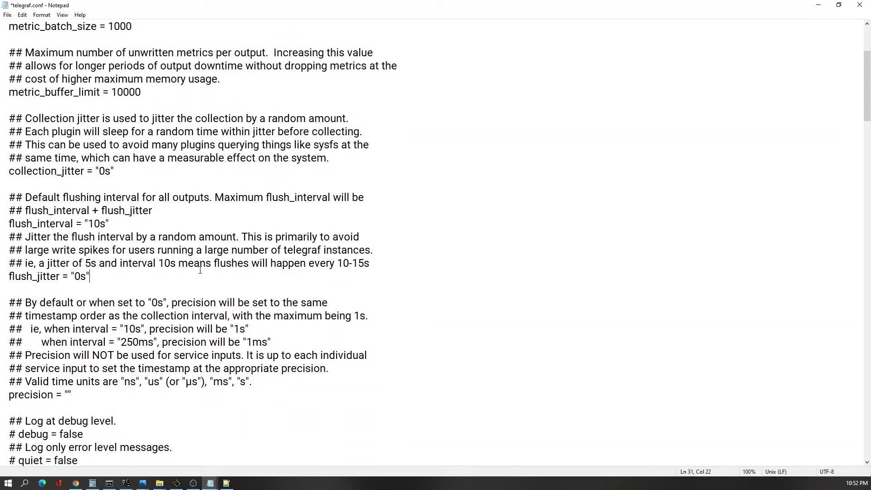
key(Down)
key(Down)
key(Down)
key(Down)
key(Down)
key(Down)
key(Down)
key(Down)
key(Down)
key(Down)
key(Down)
key(Down)
key(Down)
key(Down)
key(Down)
key(Down)
key(Down)
key(Down)
key(Down)
key(Down)
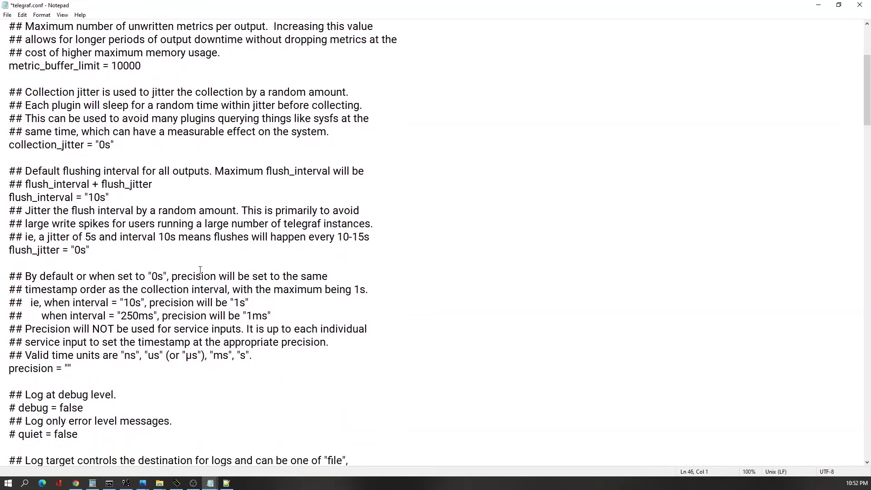
key(Down)
key(Down)
key(Down)
key(Down)
key(Down)
key(Down)
key(Down)
key(Down)
key(Down)
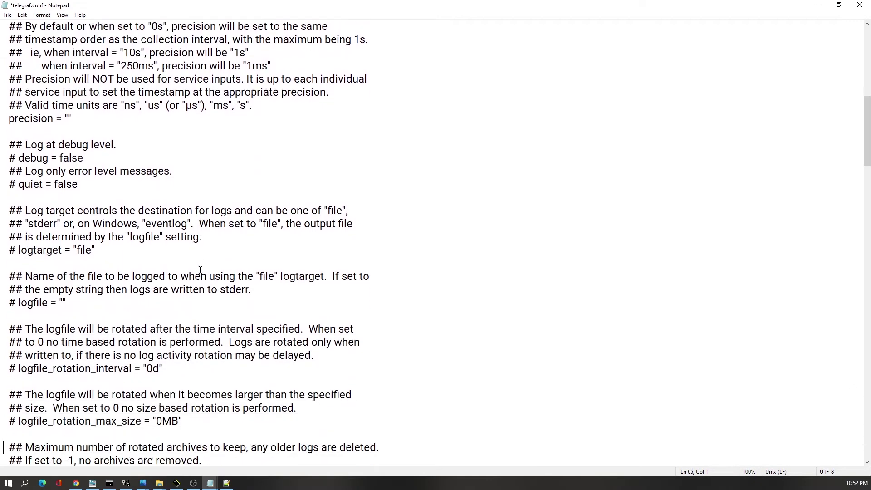
key(Down)
key(Down)
key(Down)
key(Down)
key(Down)
key(Down)
key(Down)
key(Down)
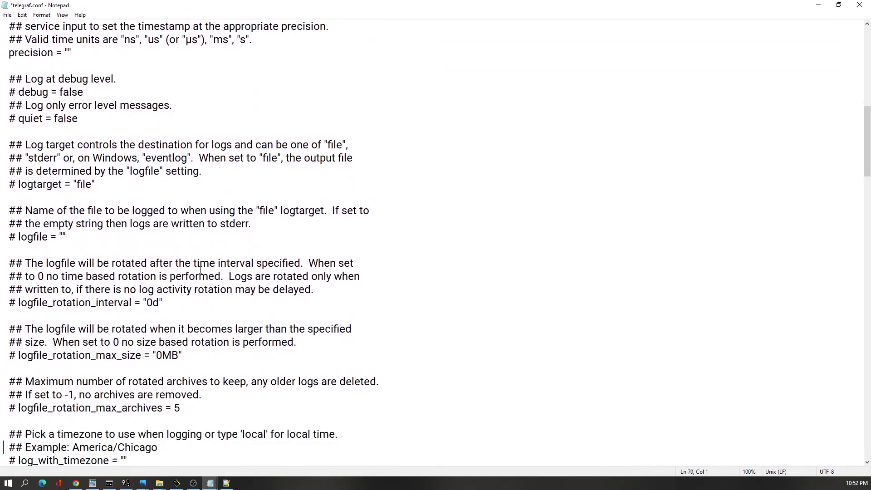
key(Down)
key(Down)
key(Down)
key(Down)
key(Down)
key(Down)
key(Down)
key(Down)
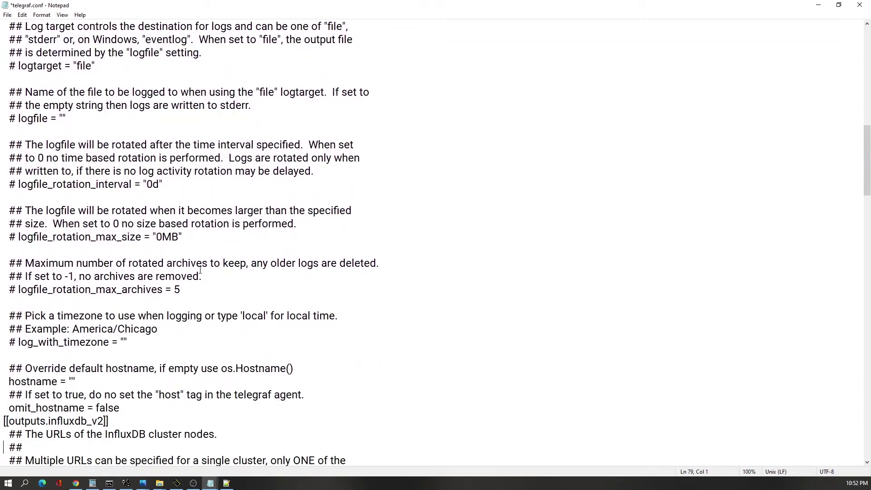
key(Down)
key(Down)
key(Down)
key(Down)
key(Down)
key(Down)
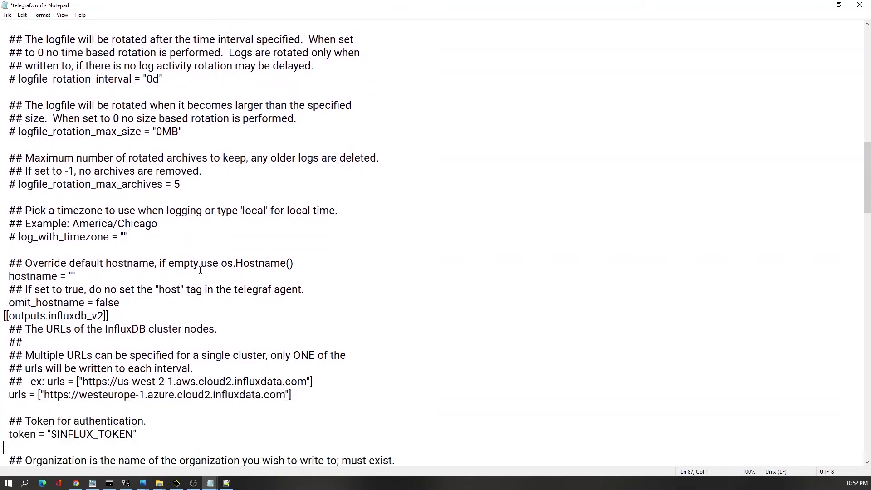
key(Down)
key(Down)
key(Down)
key(Down)
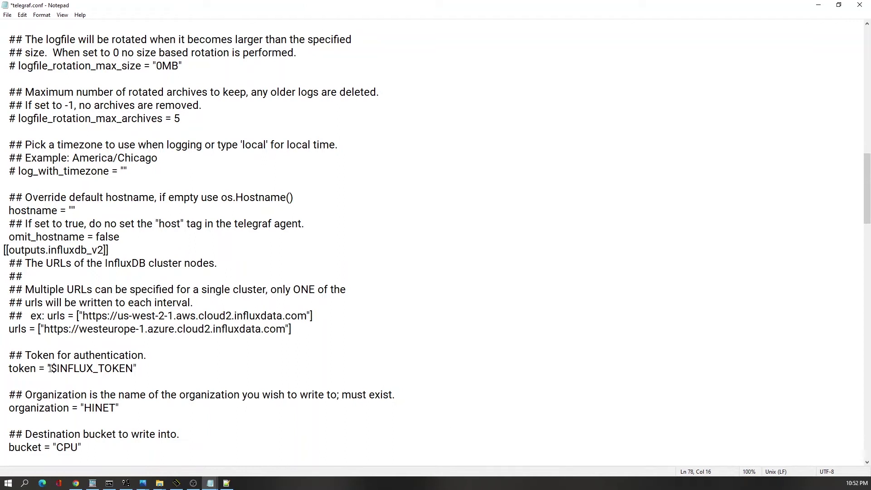
- Replace the $INFLUX_TOKEN placeholder with the API token copied from the untitled Notepad
double_click(132, 368)
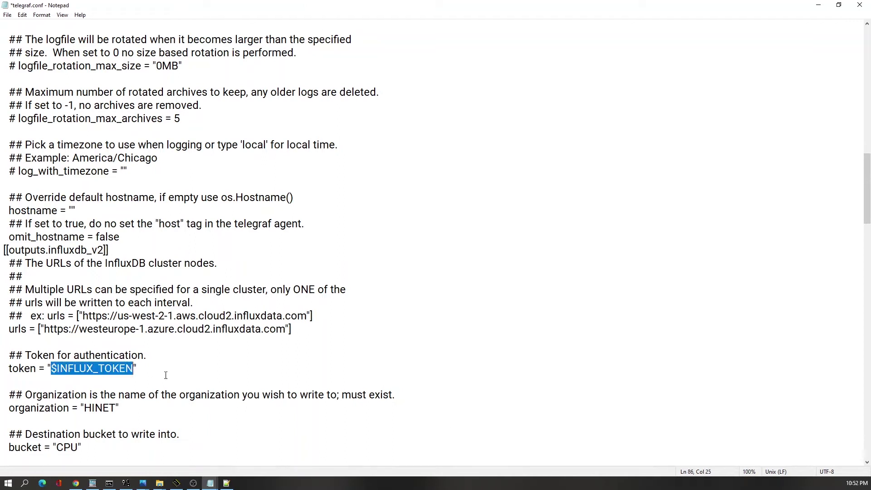
key(Delete)
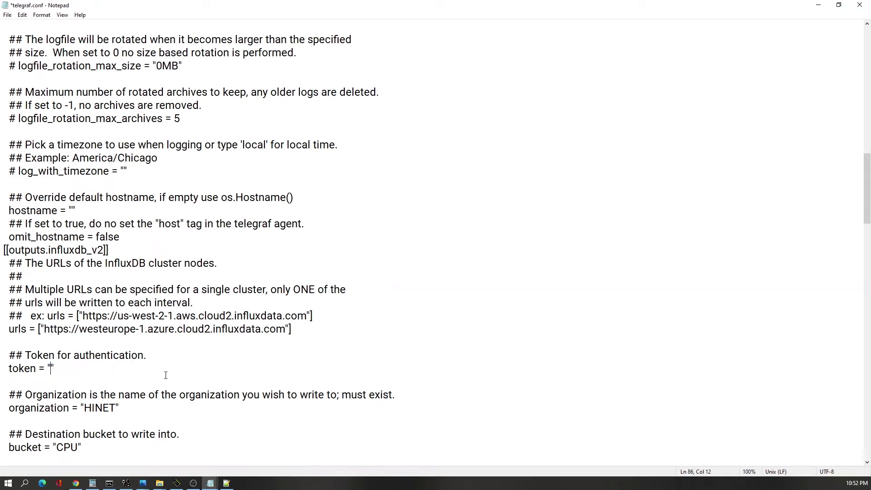
mouse_move(210, 483)
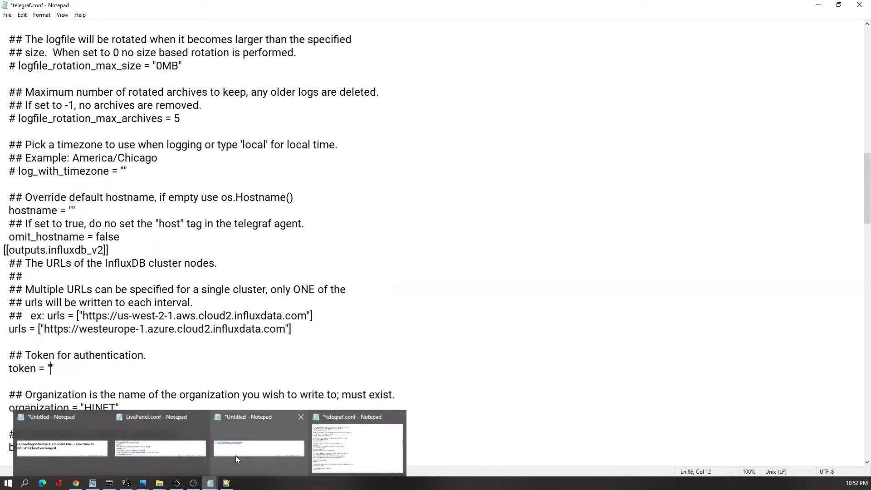
click(236, 456)
click(401, 225)
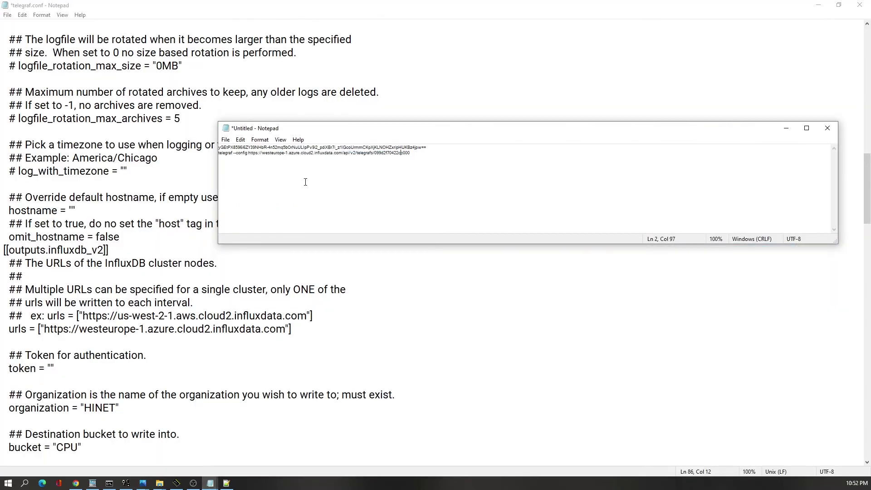
key(Home)
key(shift+End)
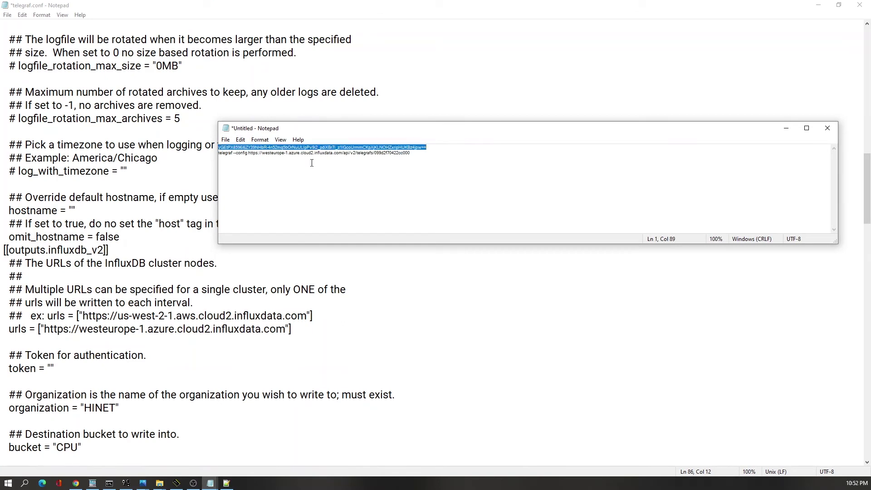
click(50, 366)
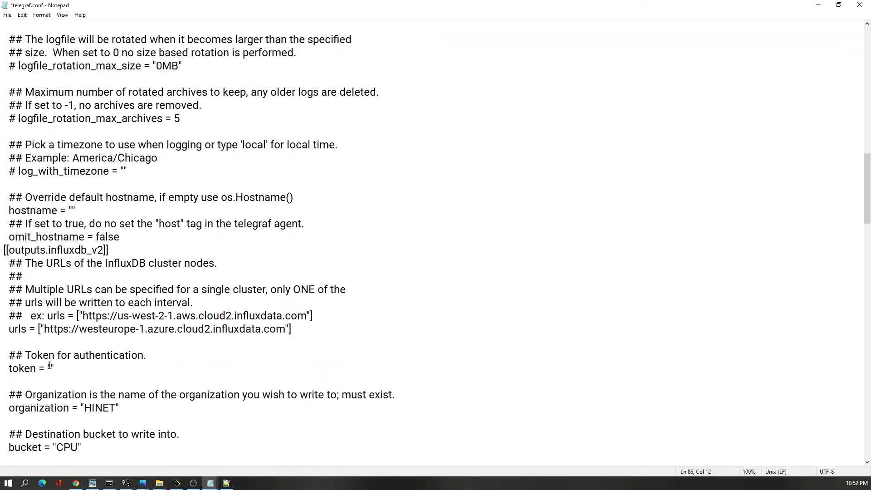
key(ctrl+v)
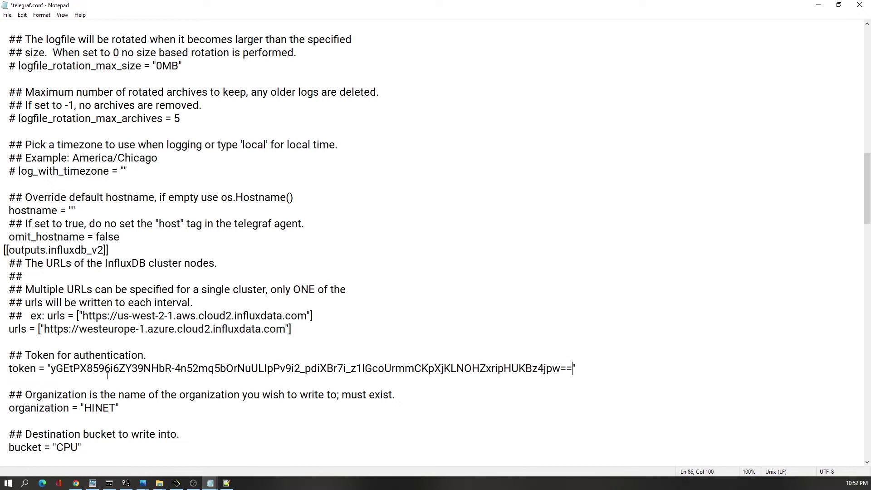
scroll(89, 398, down, 5)
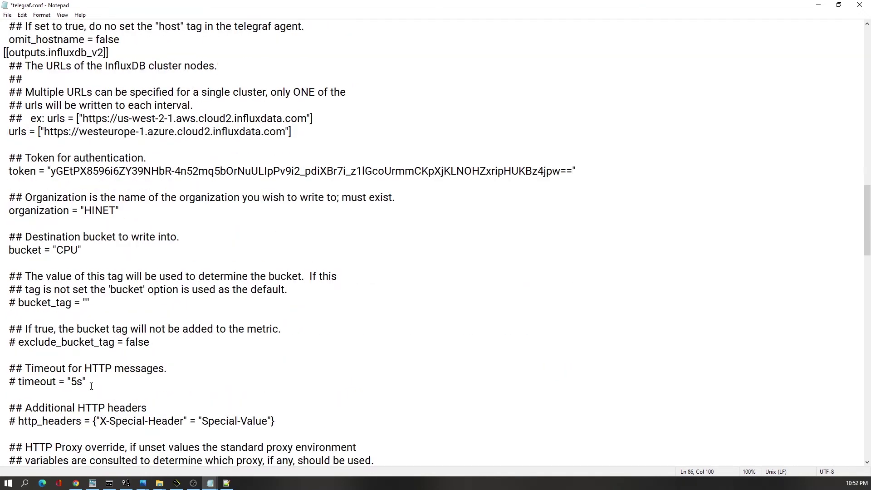
- Change flush_interval in telegraf.conf from "10s" to "5s"
scroll(91, 386, down, 2)
scroll(91, 386, down, 4)
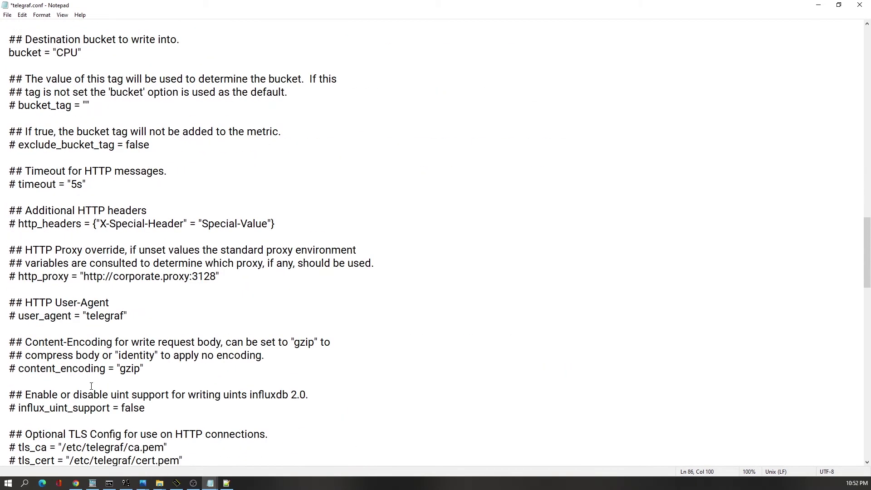
scroll(91, 386, up, 17)
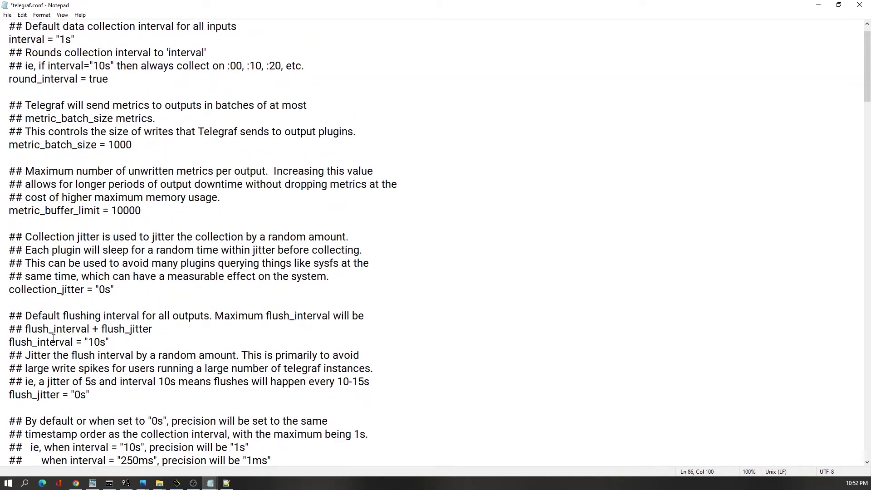
key(Left)
key(shift+Right)
key(shift+Right)
text(5)
- Review the rest of telegraf.conf and save it with File > Save
scroll(175, 352, down, 20)
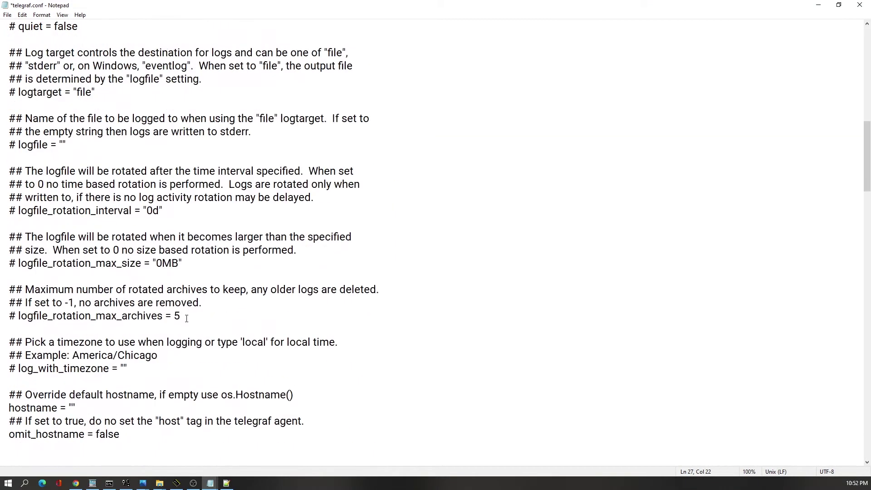
scroll(186, 318, down, 13)
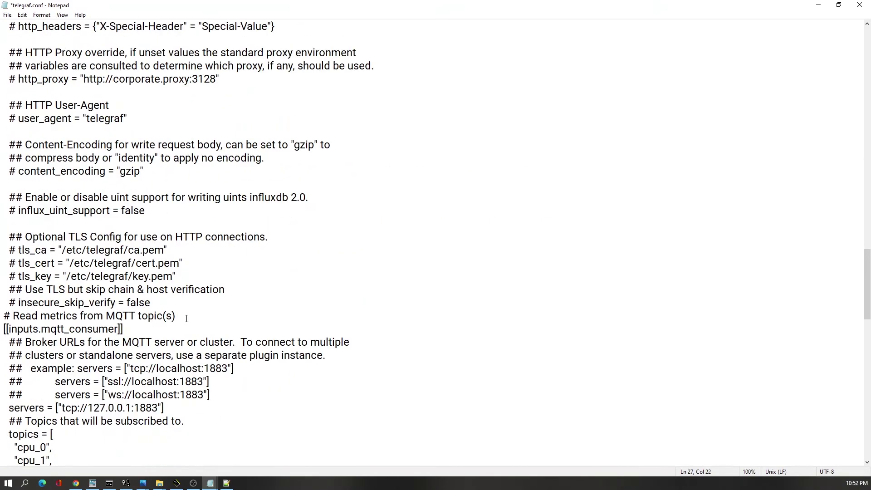
scroll(141, 336, down, 6)
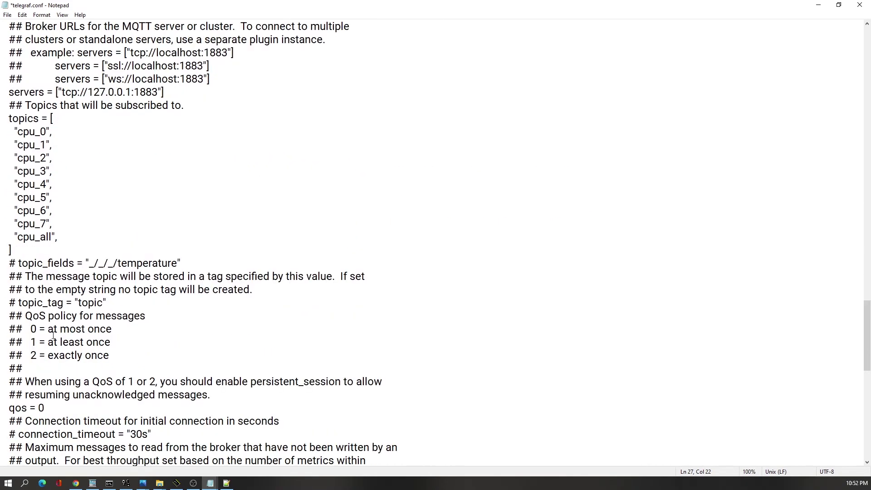
scroll(41, 348, down, 14)
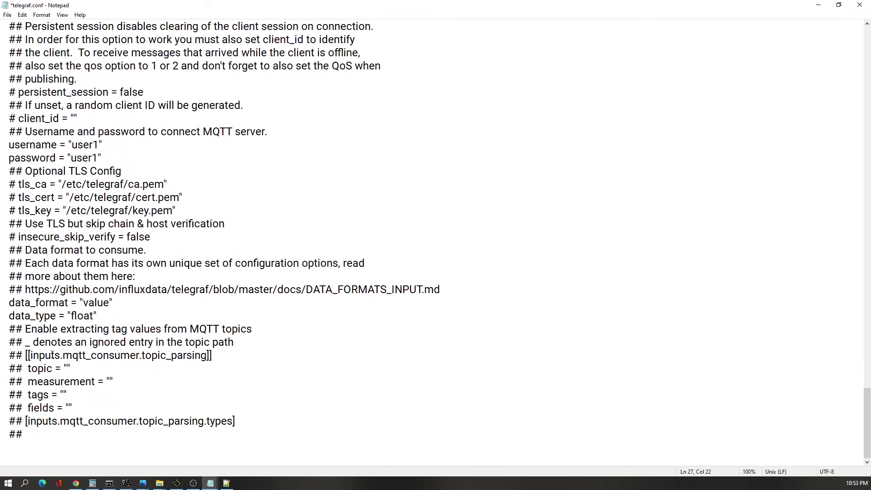
scroll(100, 107, up, 20)
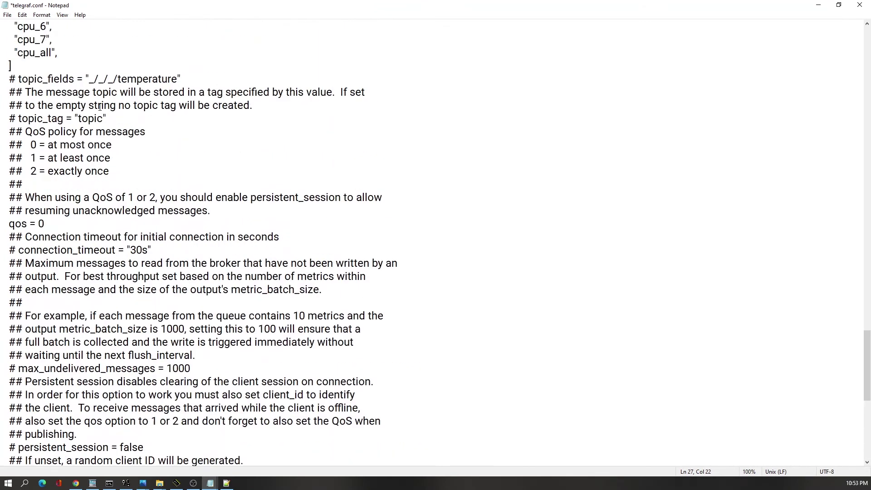
scroll(99, 107, up, 9)
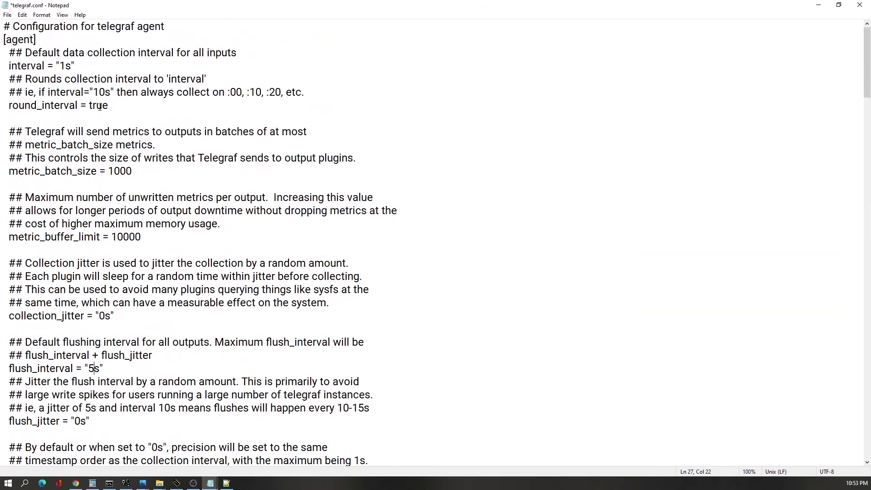
click(8, 15)
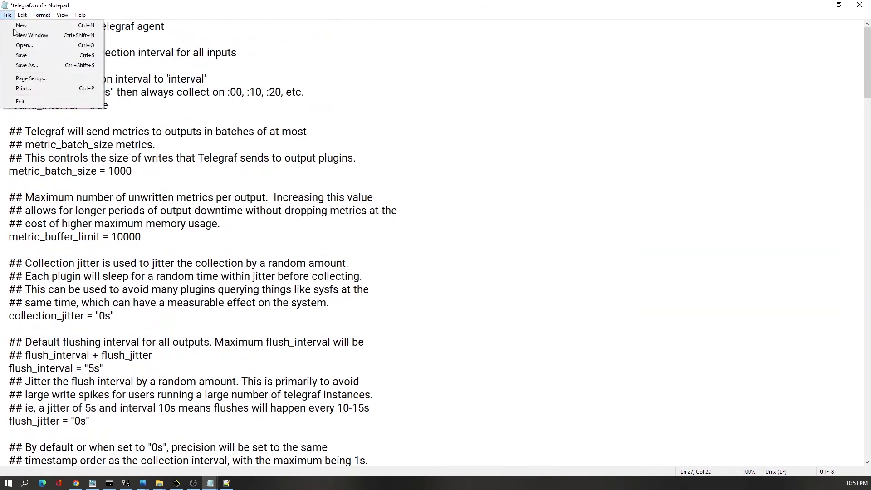
click(20, 56)
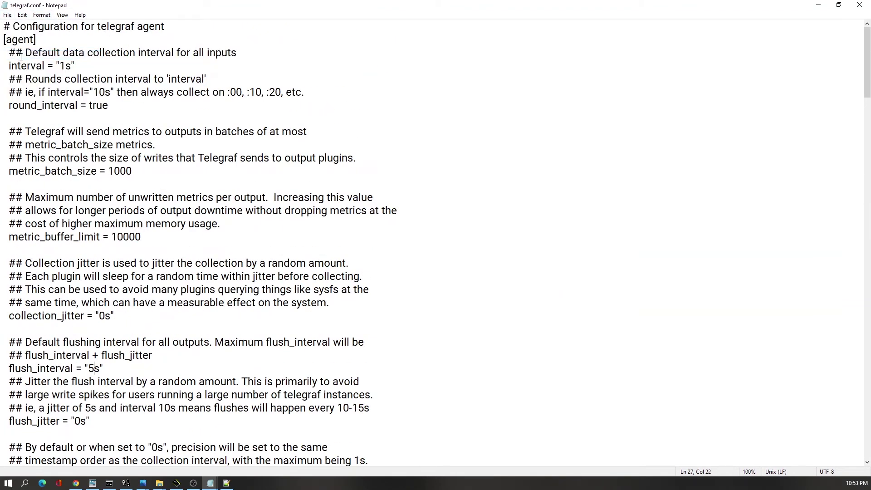
- Close telegraf.conf and start Telegraf in Command Prompt with telegraf --config telegraf.conf
click(859, 6)
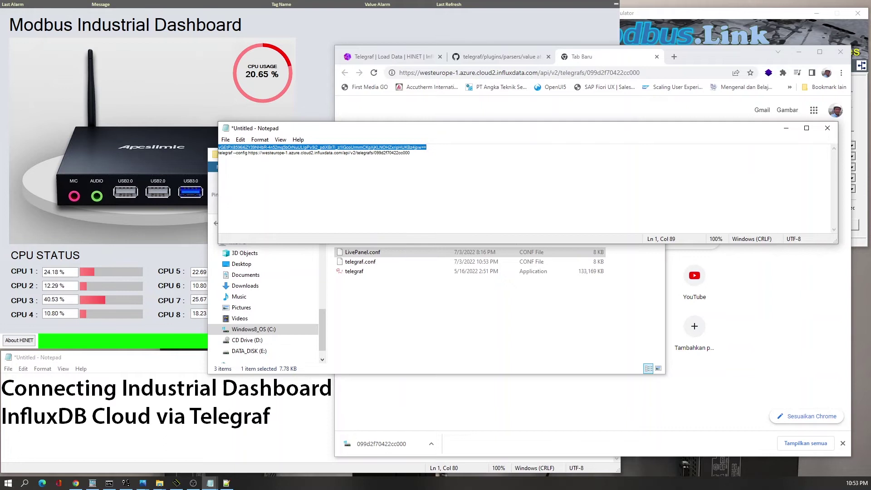
key(alt+Tab)
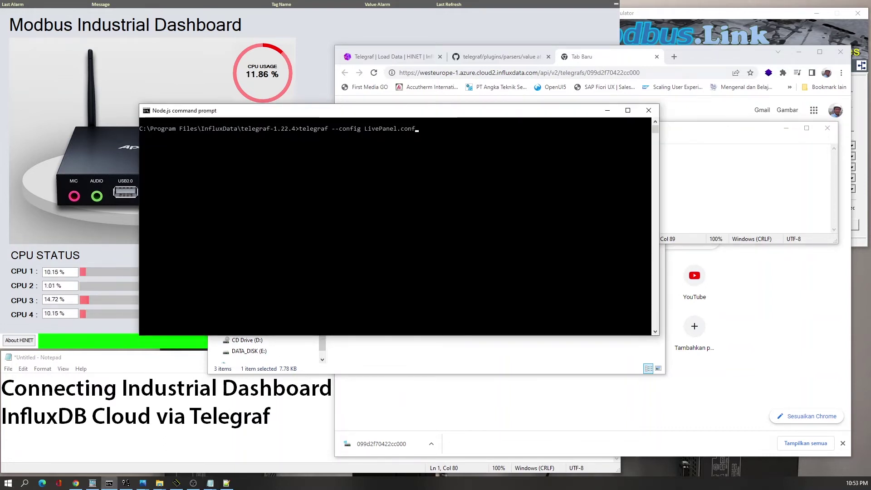
key(BackSpace)
key(BackSpace)
key(BackSpace)
key(BackSpace)
key(BackSpace)
key(BackSpace)
key(BackSpace)
key(BackSpace)
key(BackSpace)
key(BackSpace)
text(telegraf.conf)
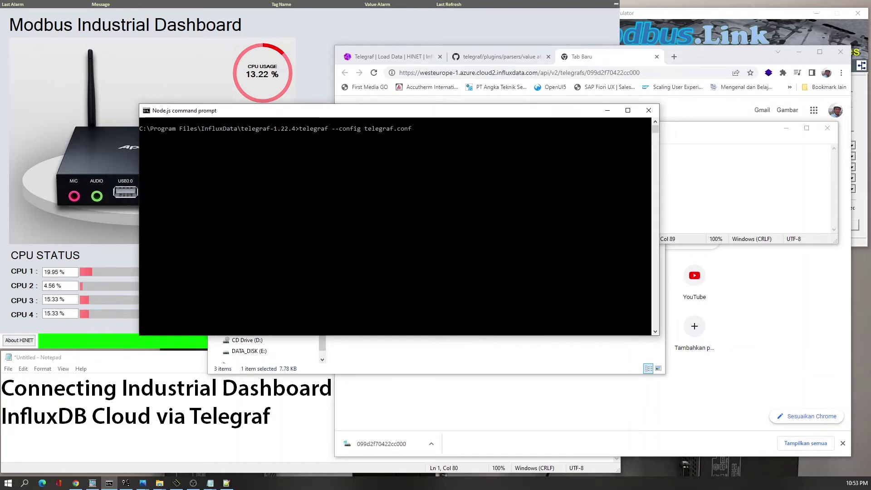
key(Return)
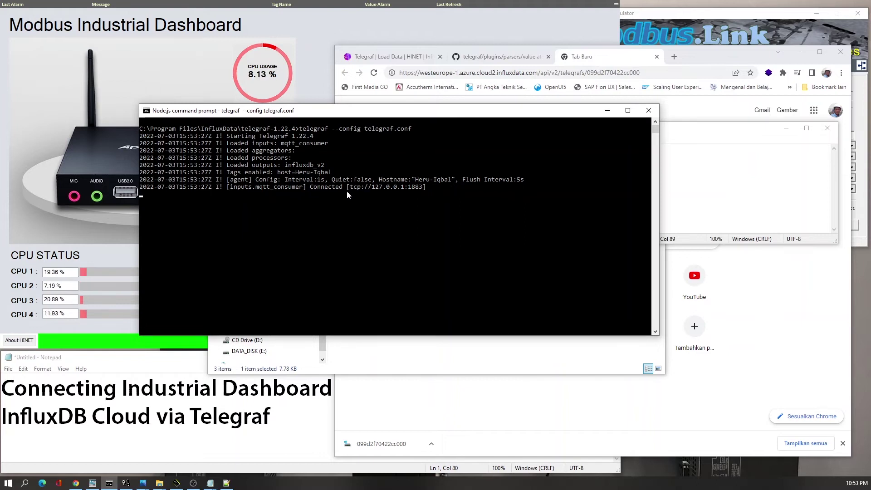
- Check the HINET live dashboard, then return to Chrome's Telegraf setup page
click(81, 172)
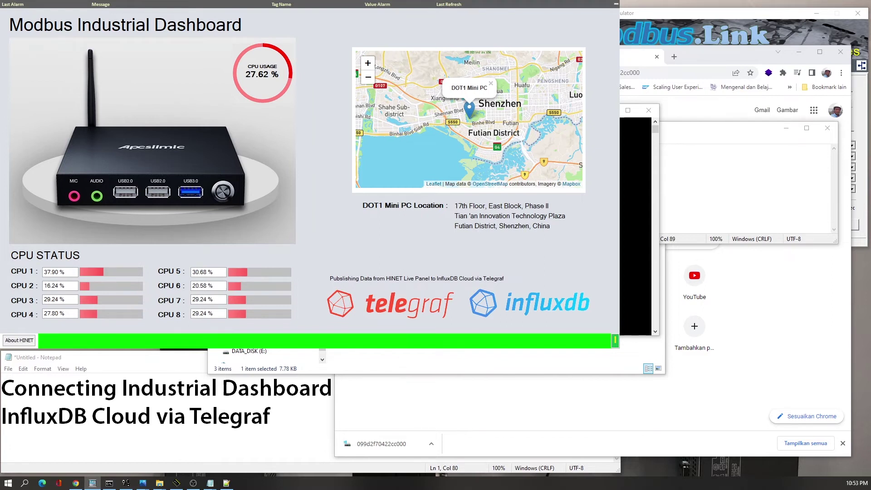
click(76, 484)
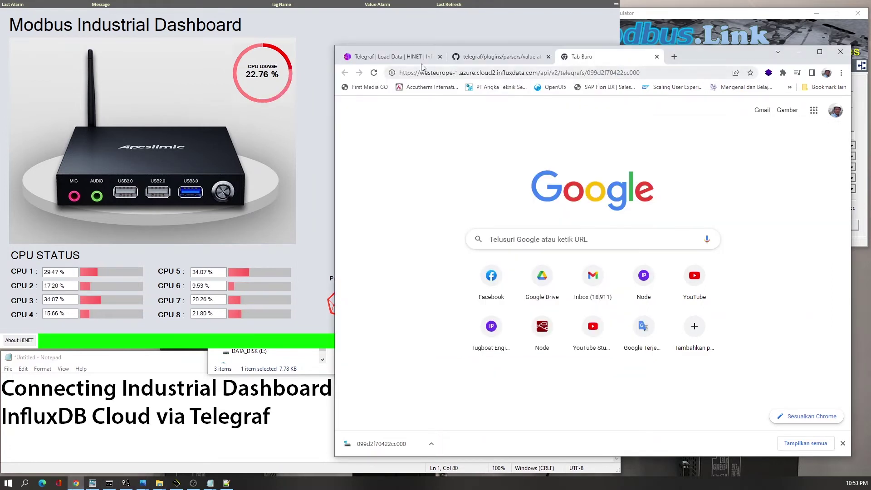
click(405, 62)
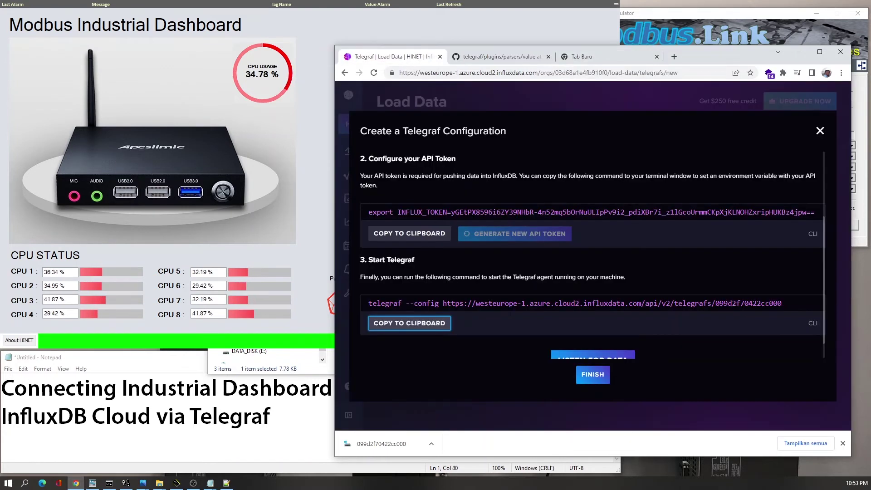
- Finish the Telegraf configuration setup and go to the Data Explorer
click(592, 374)
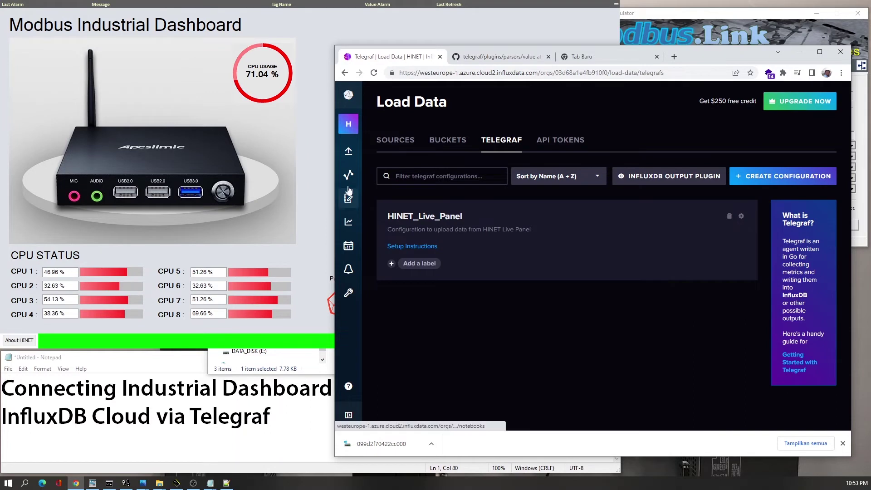
click(348, 225)
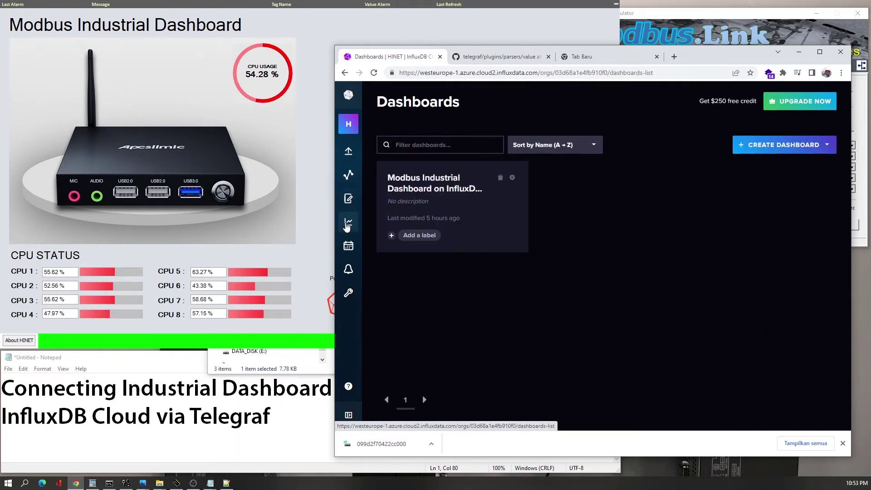
click(349, 198)
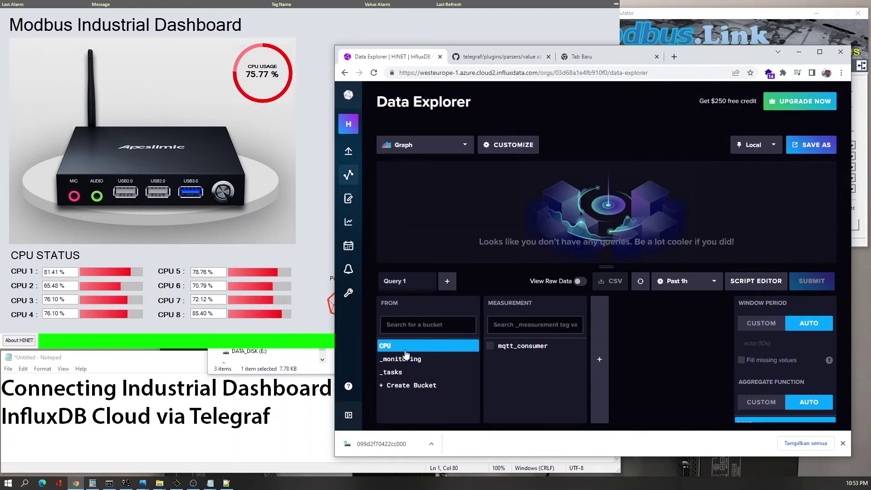
- Query the CPU bucket's mqtt_consumer value field, filtered to the host and cpu_all topic
click(491, 347)
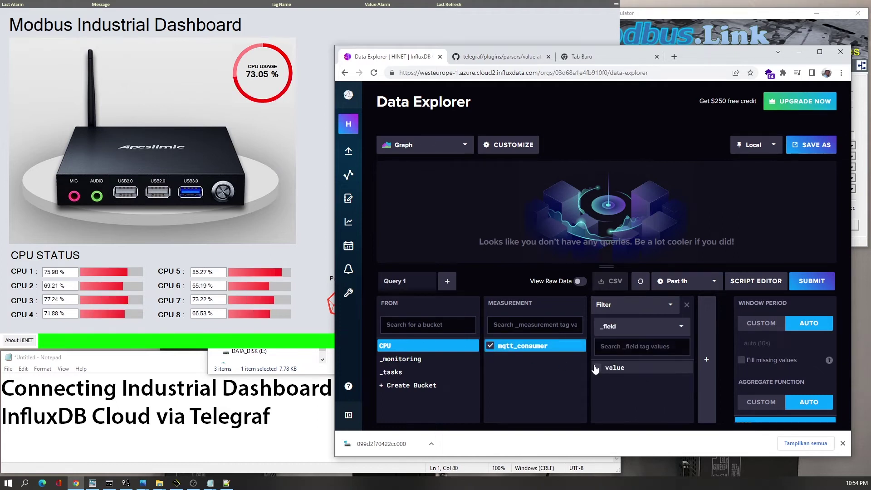
click(596, 368)
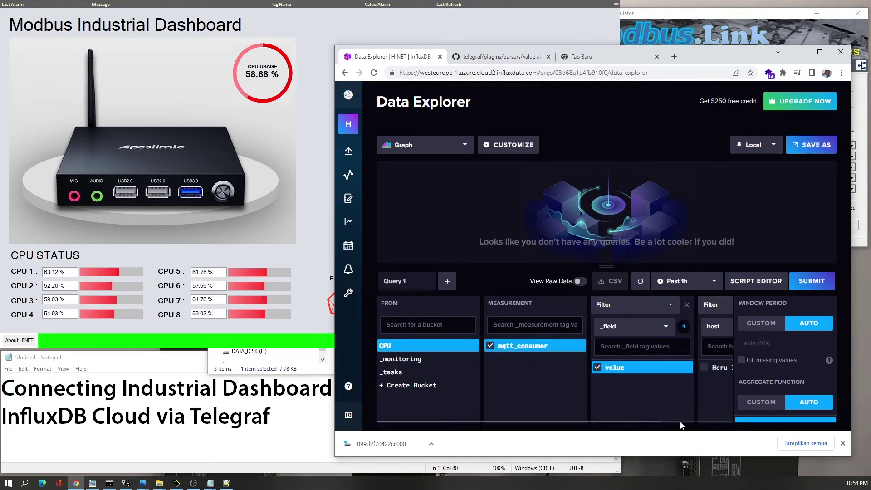
scroll(685, 425, right, 2)
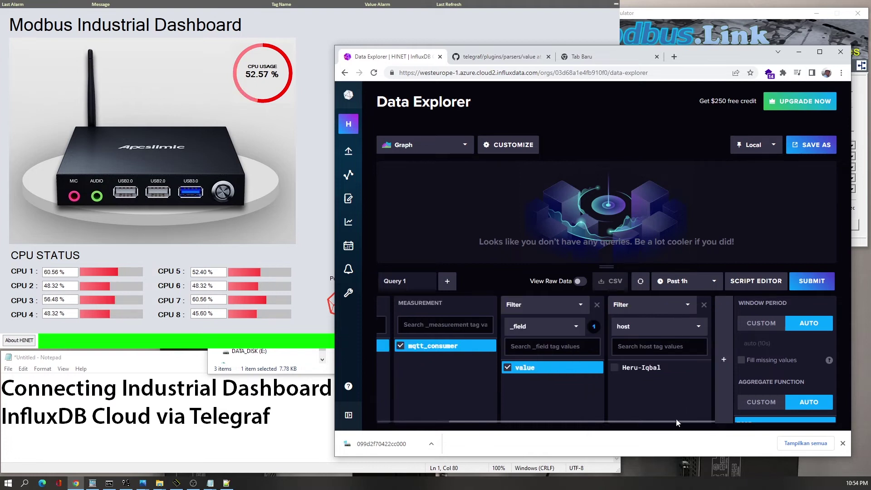
click(616, 371)
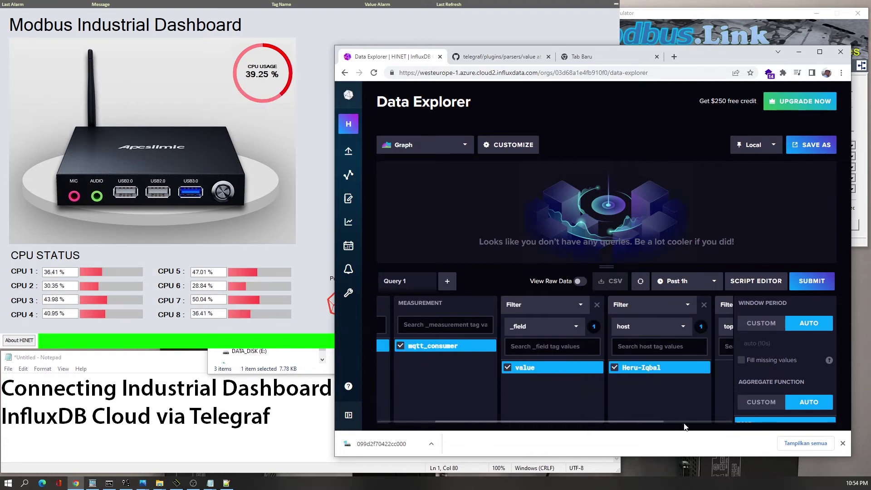
scroll(685, 425, right, 1)
scroll(654, 390, down, 3)
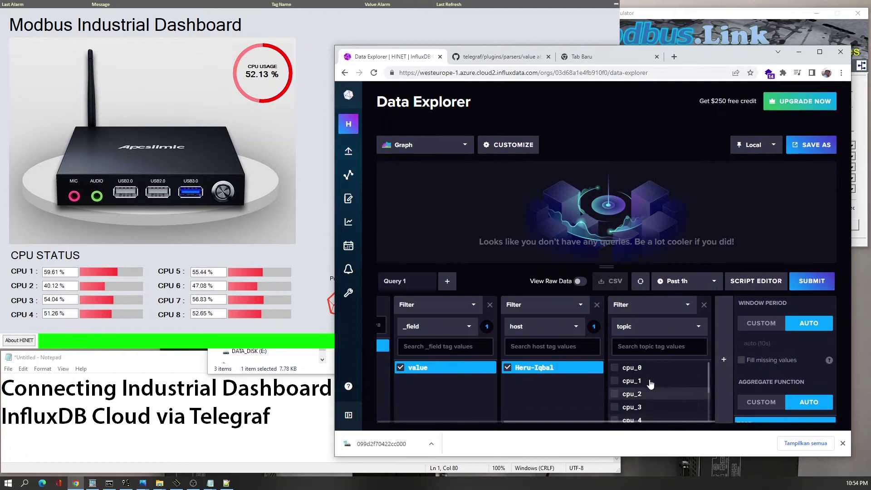
click(618, 416)
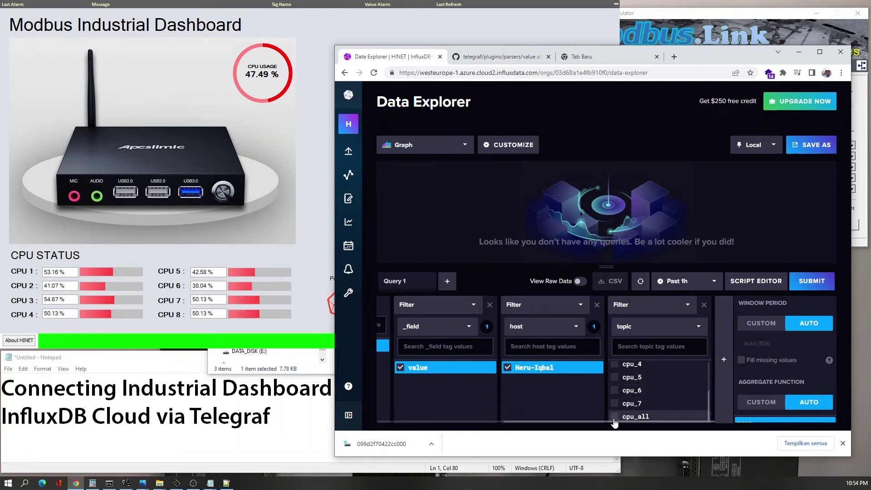
click(426, 149)
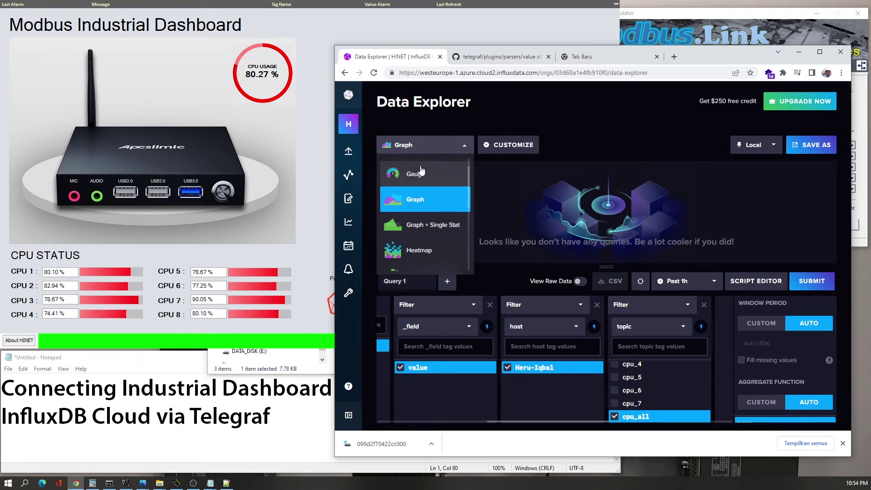
- Show the cpu_all query as a gauge with a custom 1s window period and last aggregate
click(420, 173)
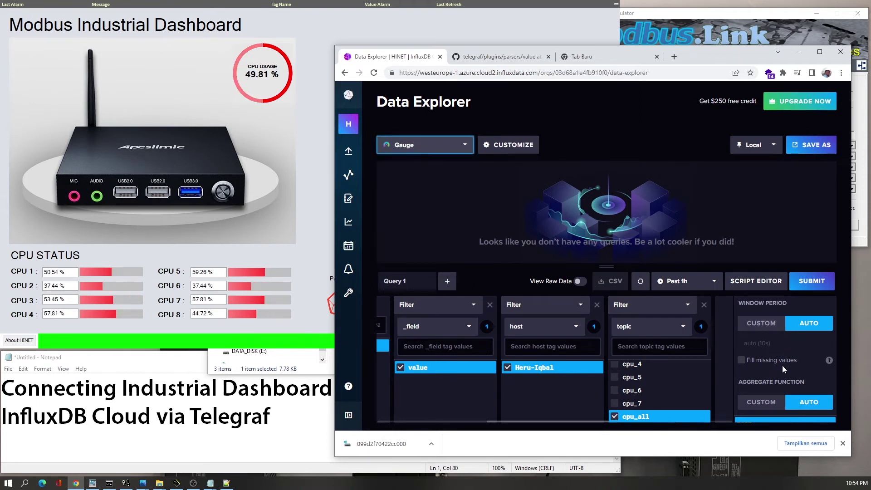
click(830, 360)
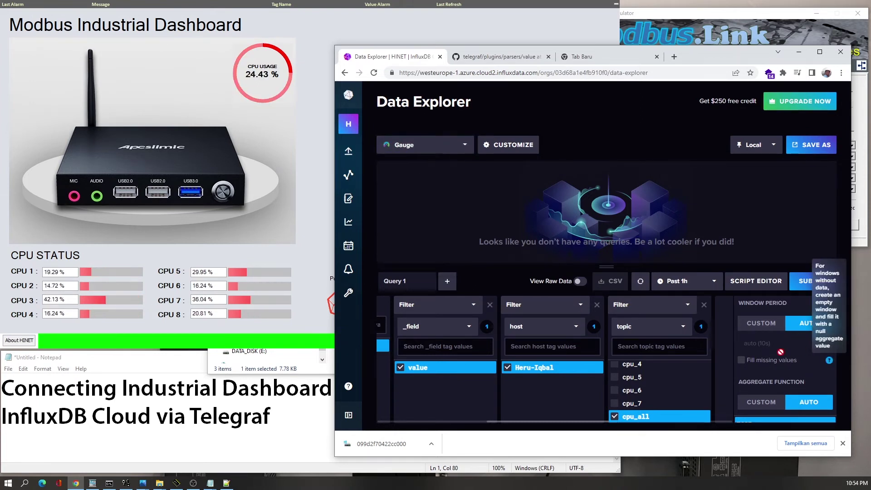
click(766, 334)
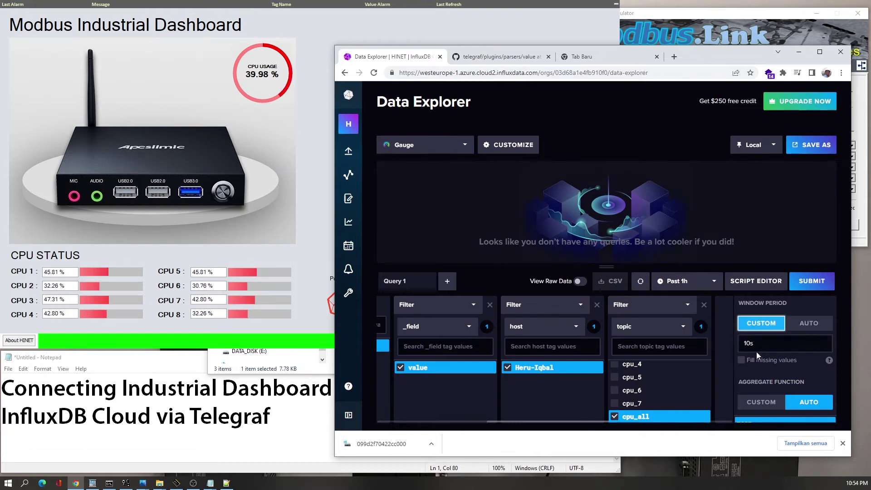
click(738, 347)
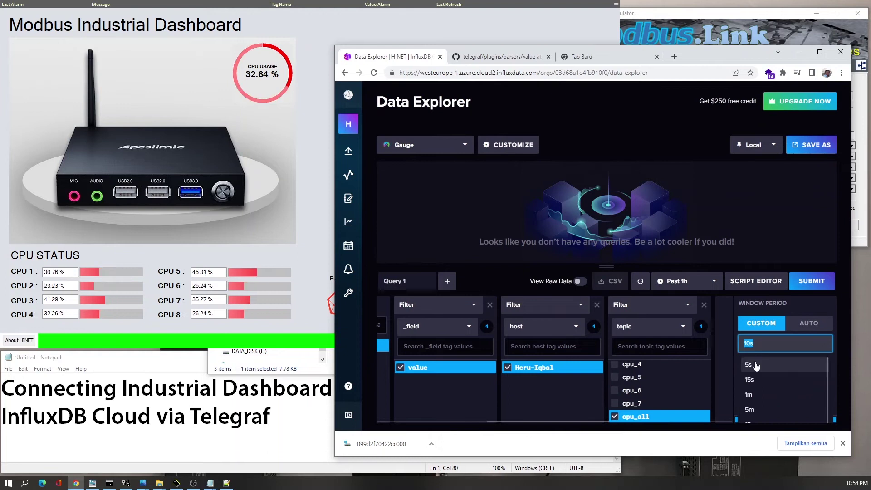
text(1s)
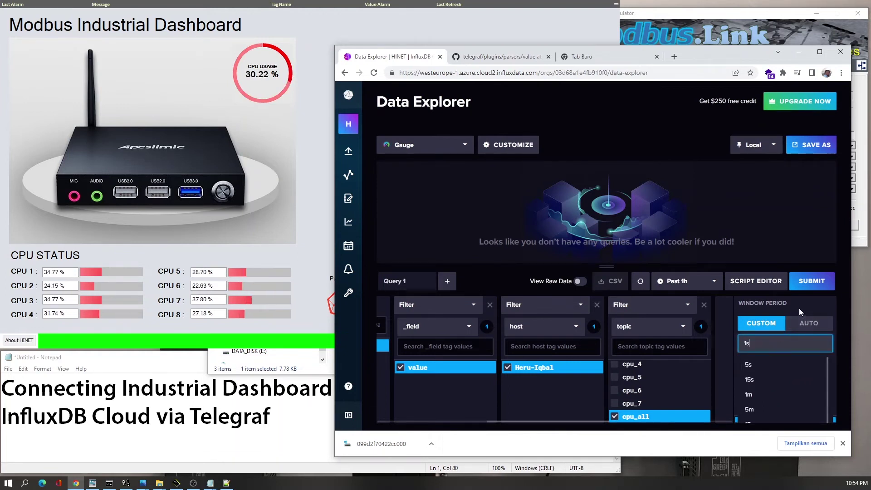
key(Return)
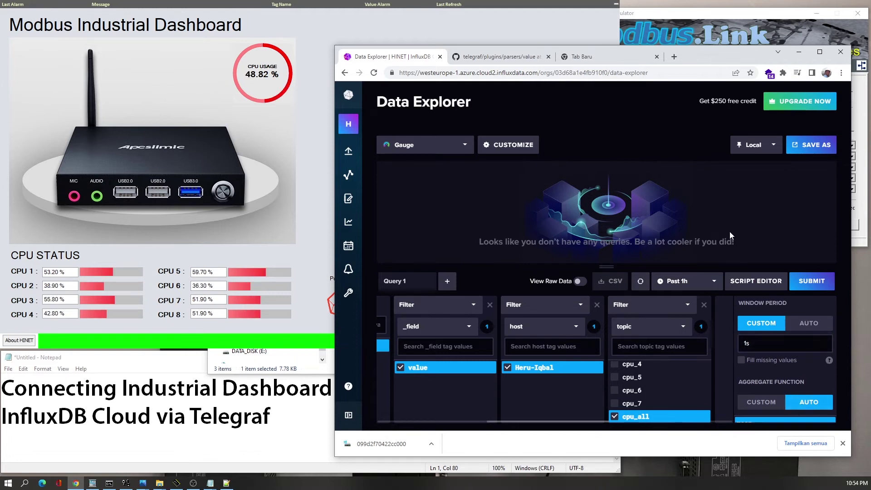
click(820, 52)
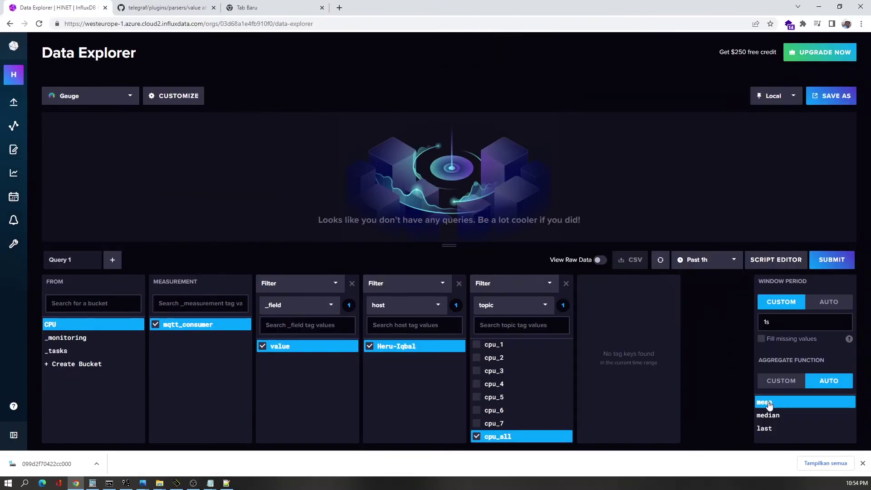
click(771, 429)
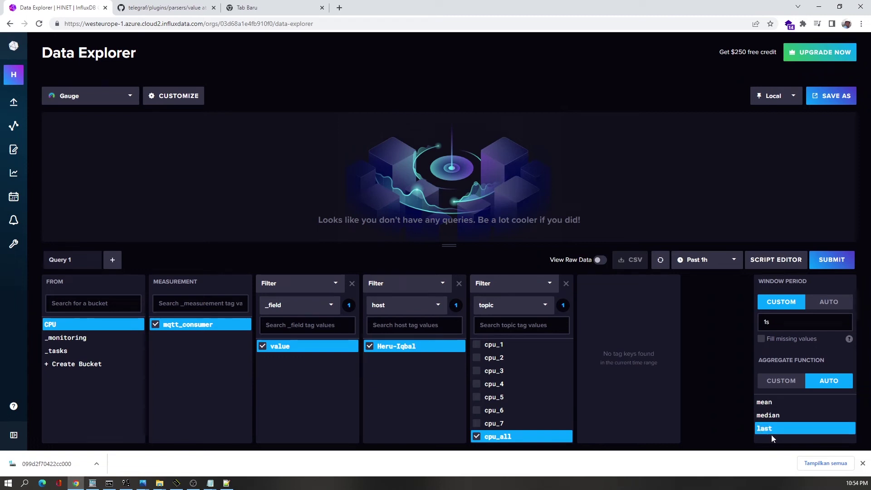
click(835, 260)
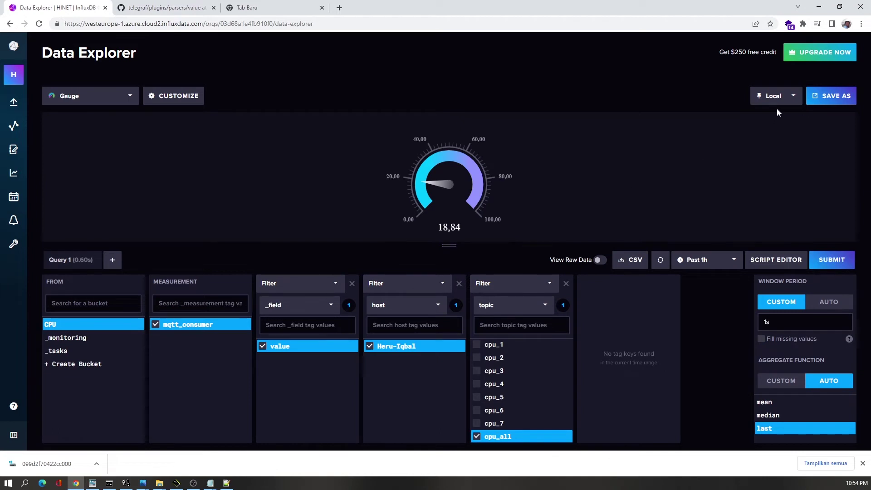
- Re-run the CPU gauge query, narrow its time range from Past 1h to Past 1m, and open Save As
click(660, 263)
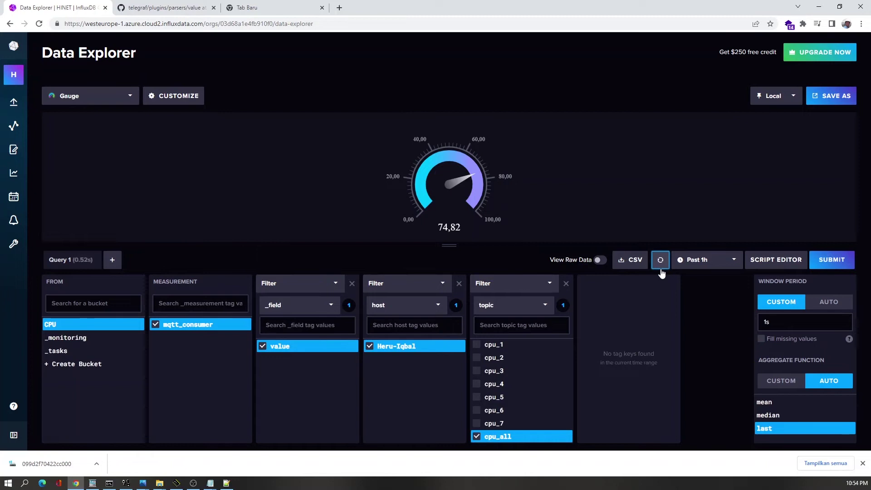
click(663, 266)
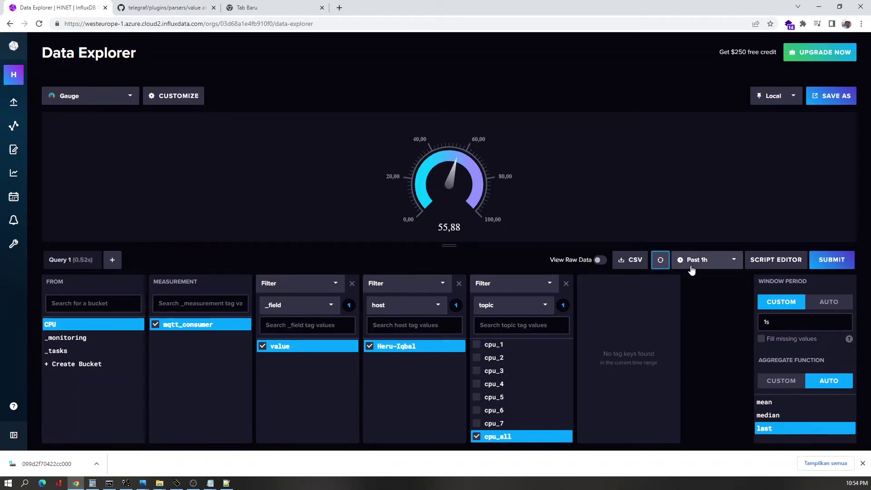
click(692, 267)
scroll(695, 313, up, 3)
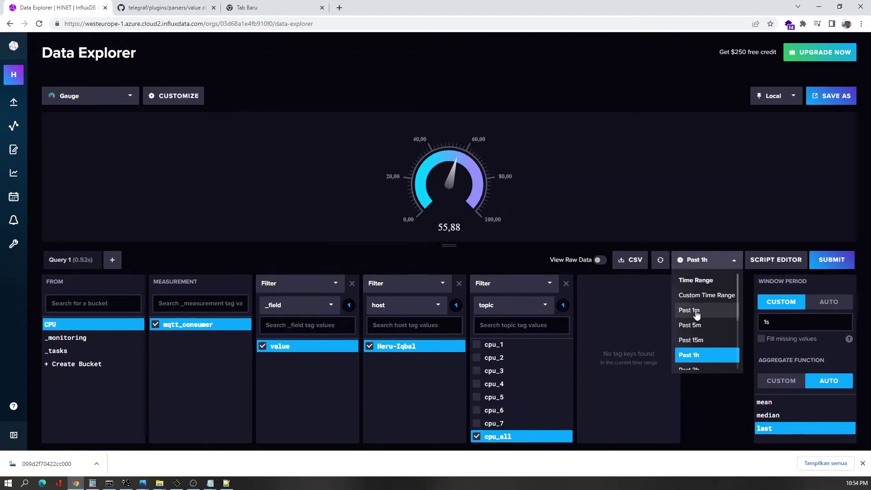
click(696, 311)
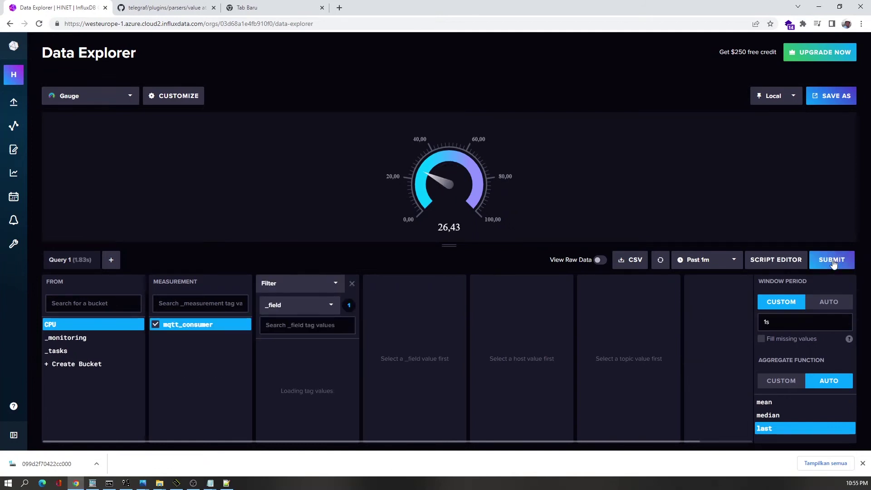
click(830, 104)
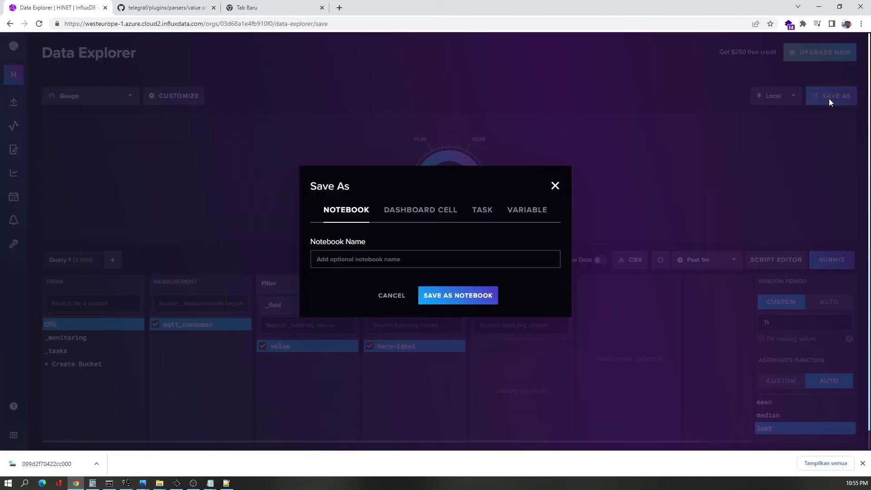
- Save as a dashboard cell on a new dashboard named 'Modbus Industrial Dashboard On InfluxDB Cloud'
click(407, 211)
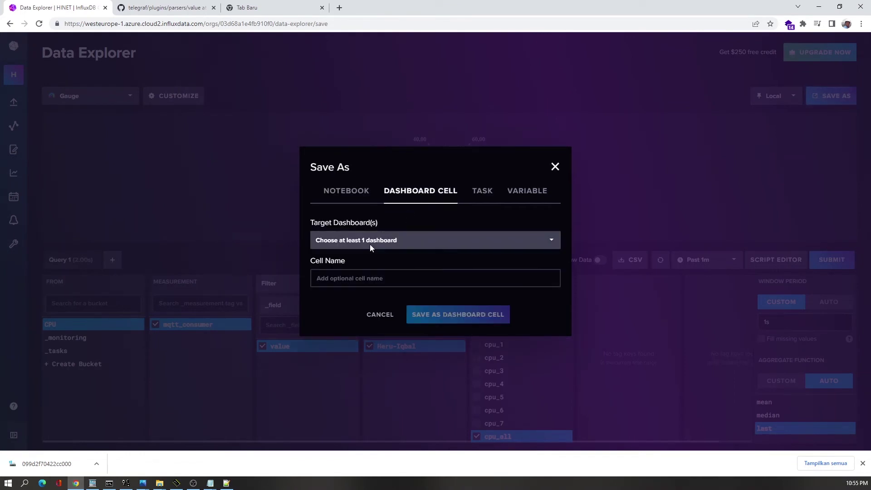
click(348, 240)
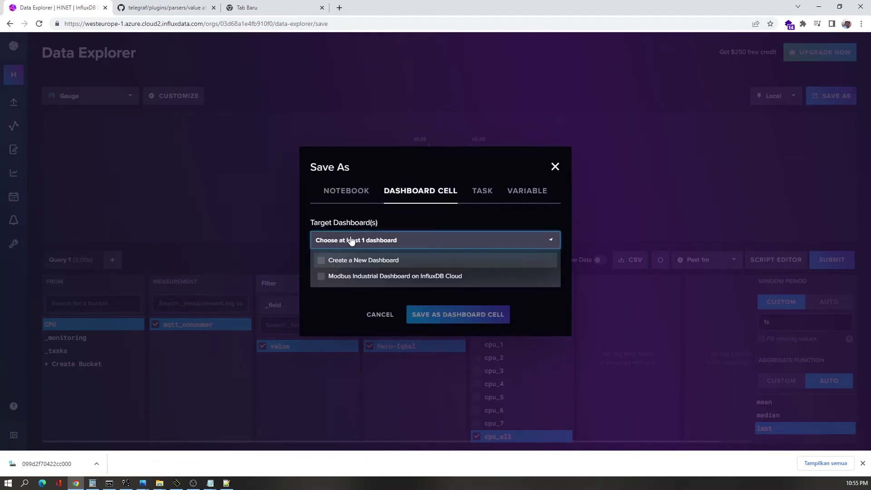
click(342, 263)
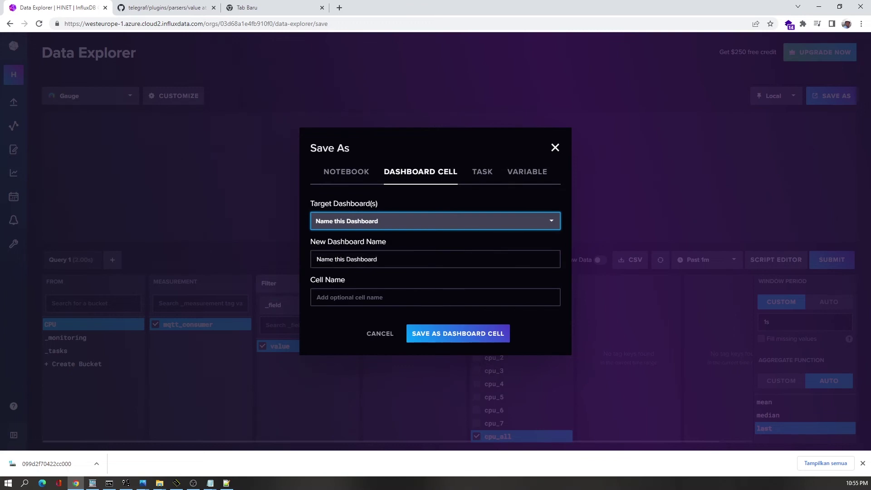
click(376, 259)
drag(362, 260, 307, 260)
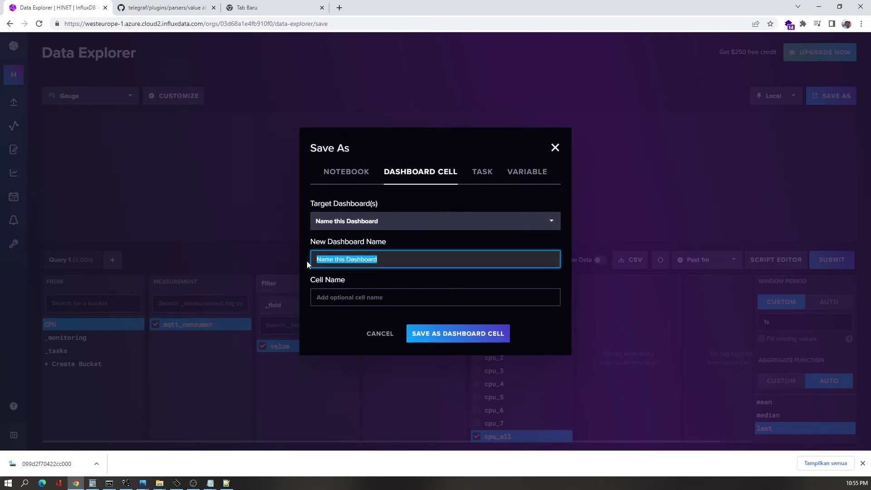
text(My)
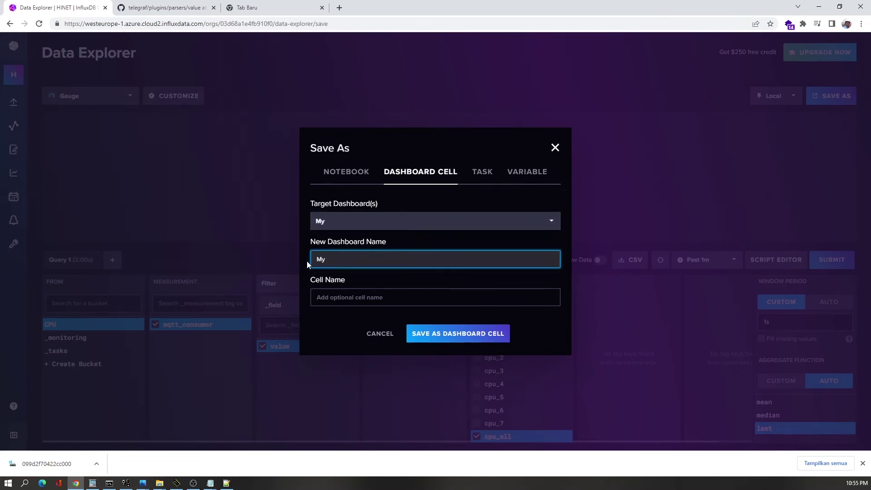
key(BackSpace)
key(BackSpace)
text(M)
click(96, 484)
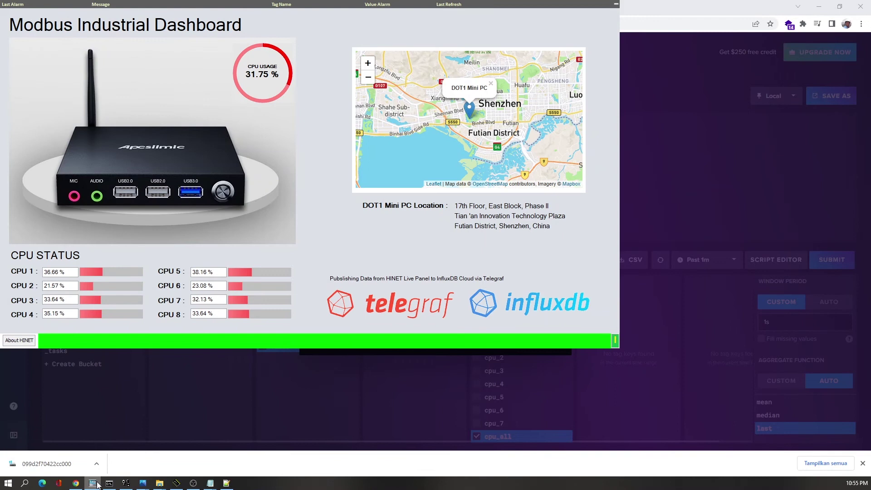
click(96, 484)
text(odbus Indus)
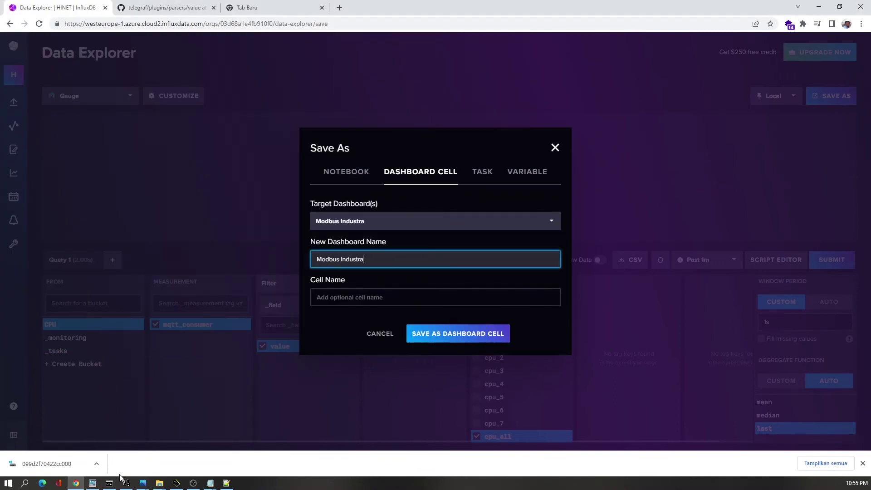
text(trial Dashboard On InfluxDB Cloud)
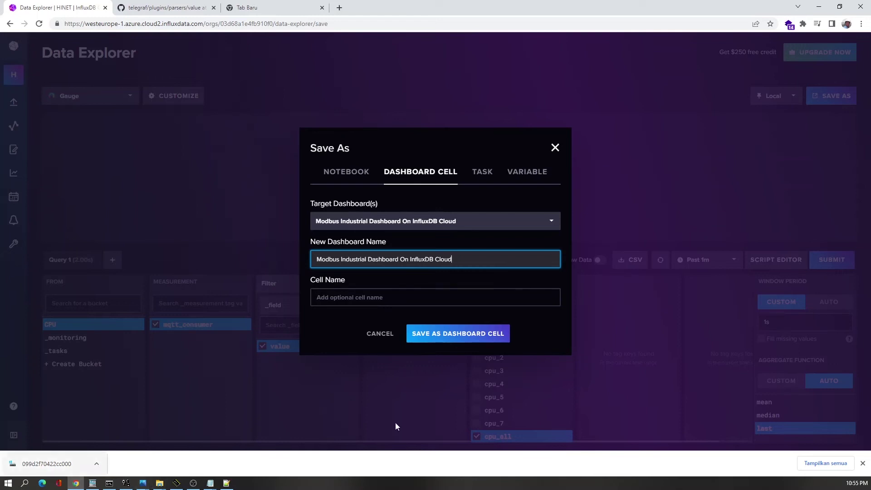
- Name the cell 'CPU USAGE' and save it to the new dashboard
click(346, 297)
text(CPU USAGE)
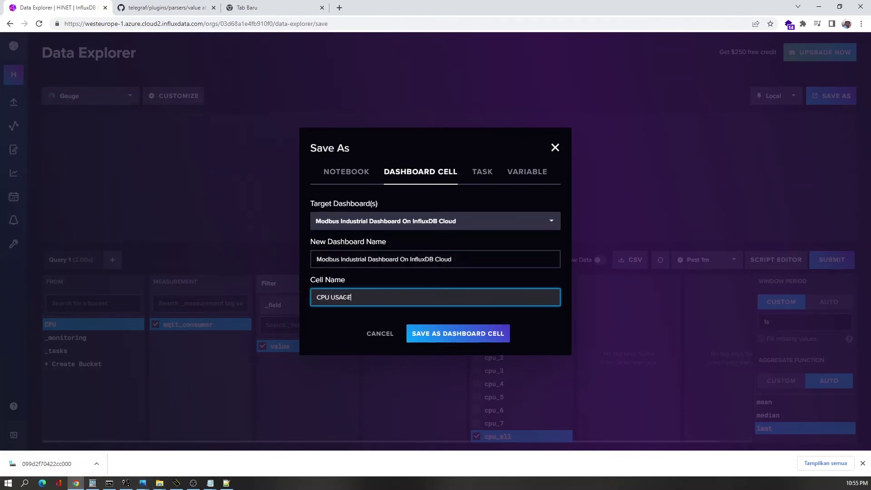
click(443, 345)
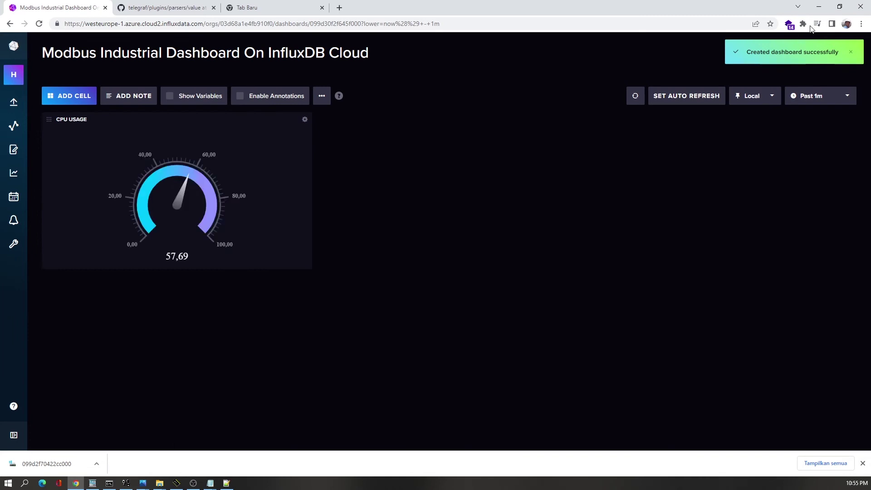
- Enlarge the CPU USAGE gauge cell and set auto-refresh to every 10s, indefinitely
click(840, 6)
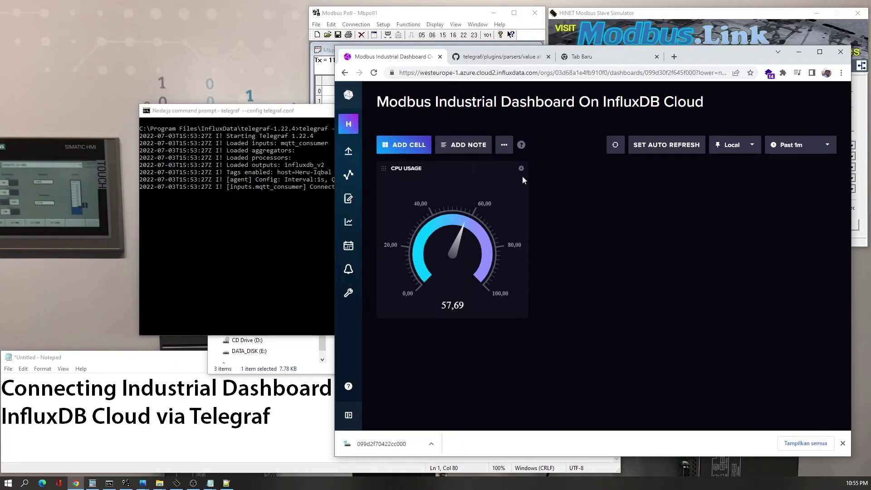
drag(581, 360, 606, 374)
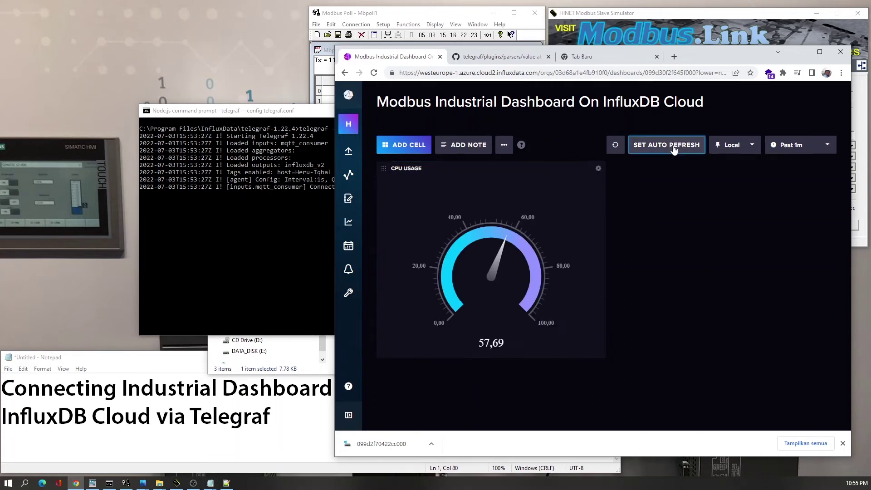
click(673, 146)
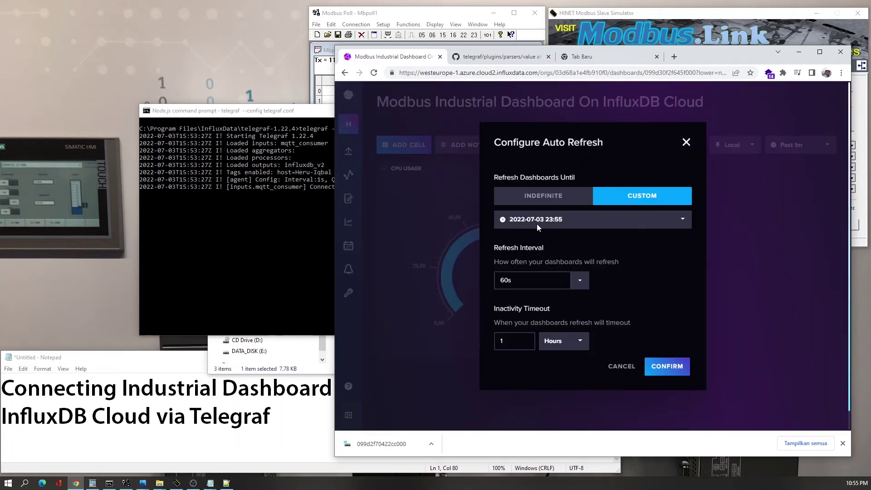
click(535, 200)
click(509, 268)
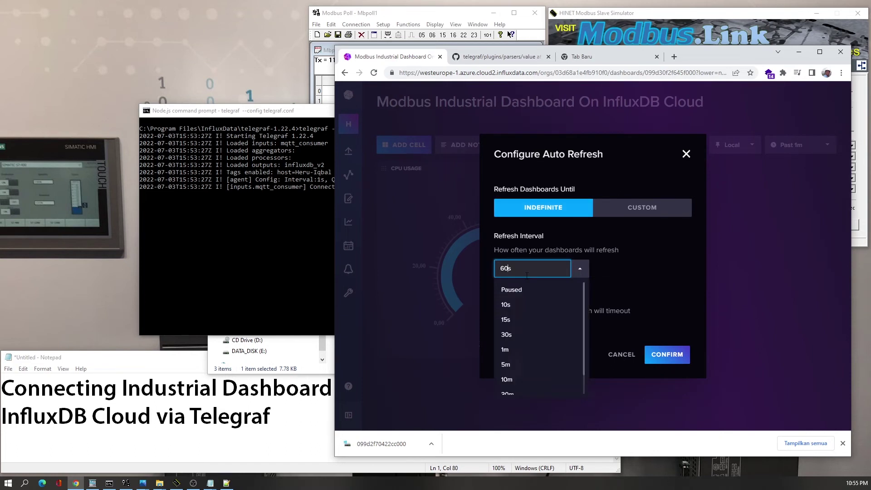
click(506, 303)
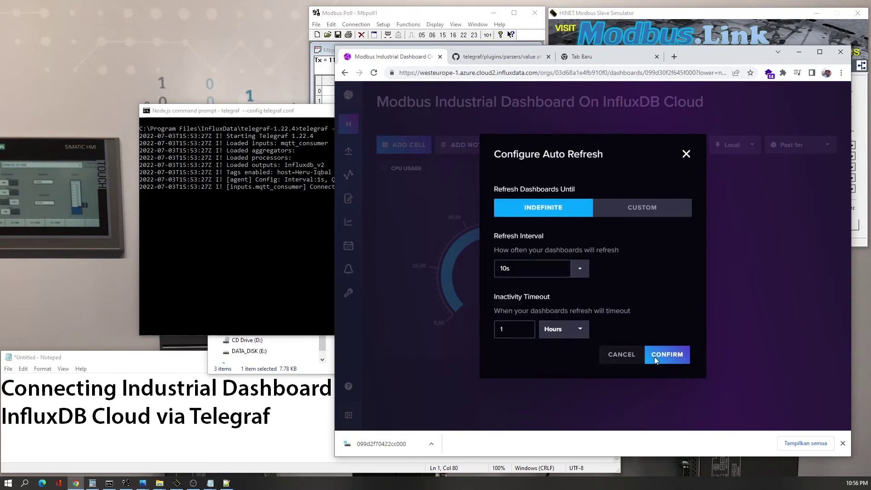
click(673, 355)
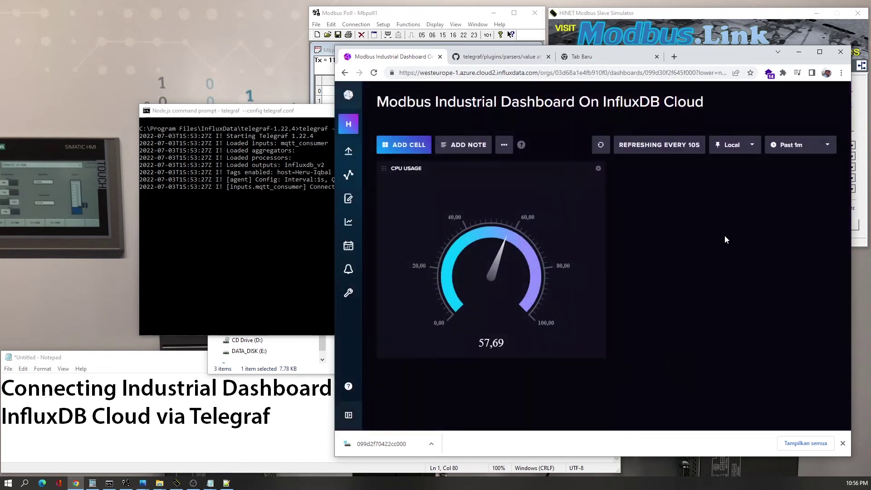
- Reload the dashboard data, glance at the Notepad title, then start adding a new cell
click(607, 150)
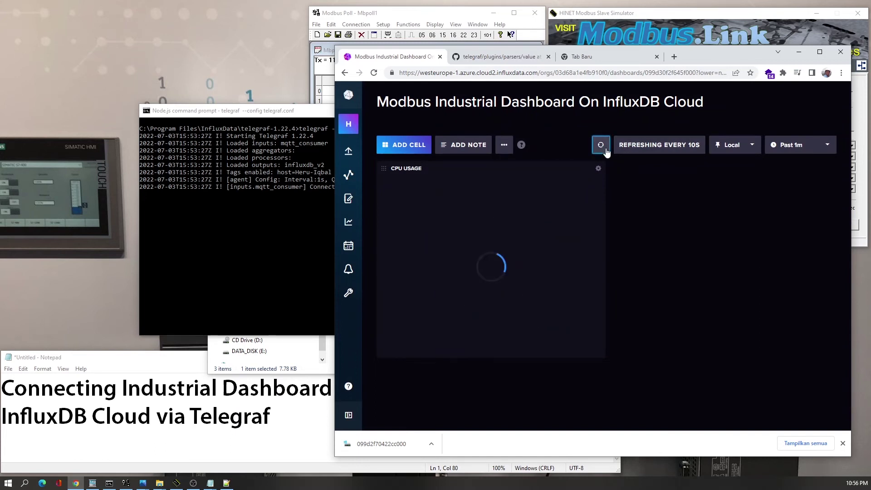
click(606, 151)
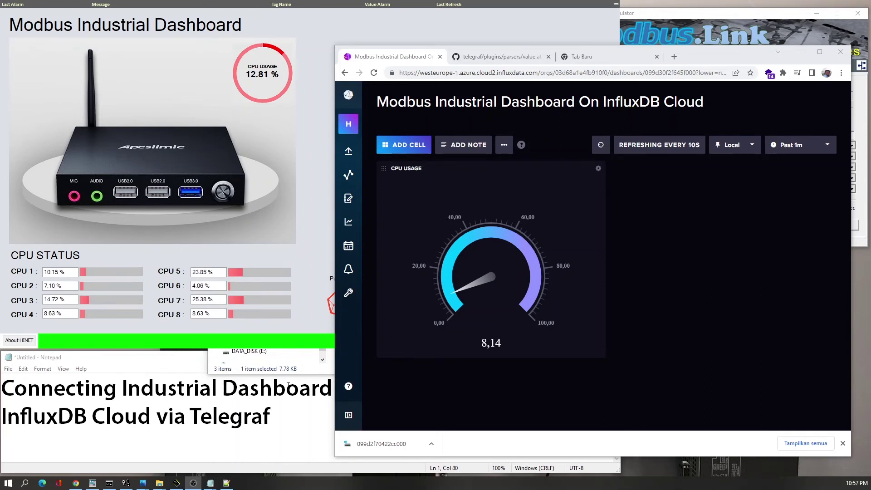
click(252, 415)
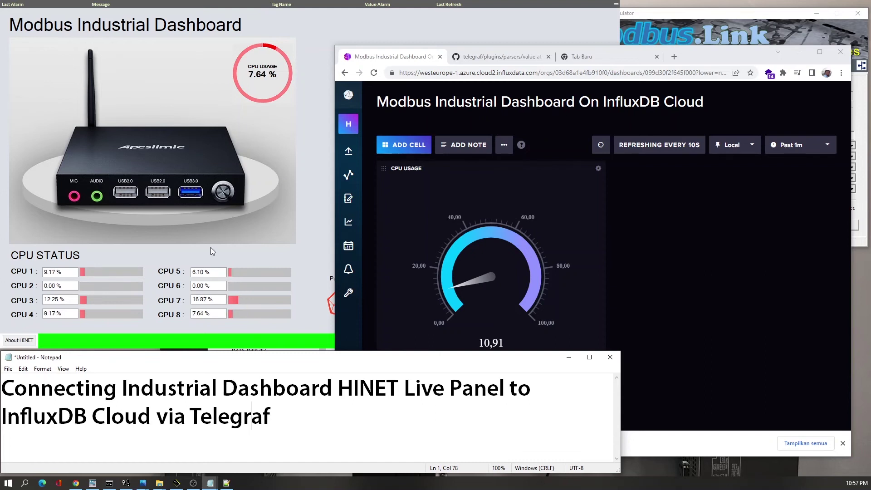
click(654, 264)
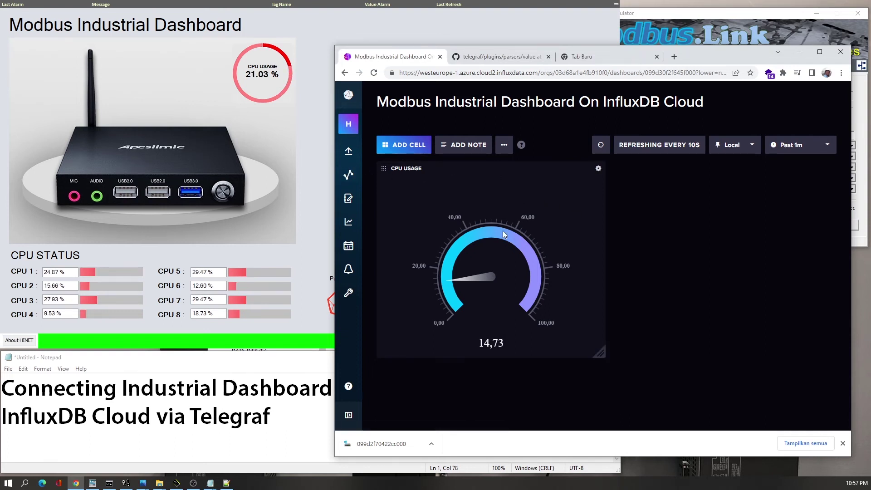
click(408, 153)
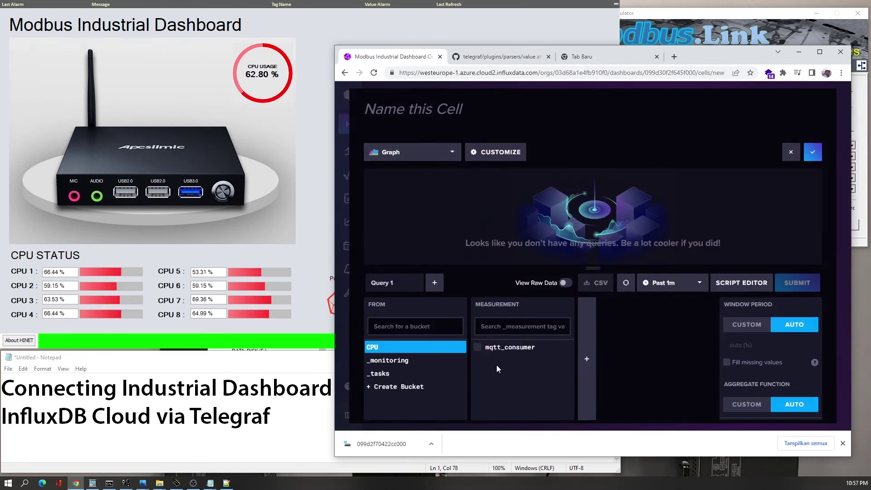
- Query mqtt_consumer's value field for the cpu_all topic, plot it, and save the graph cell
click(581, 383)
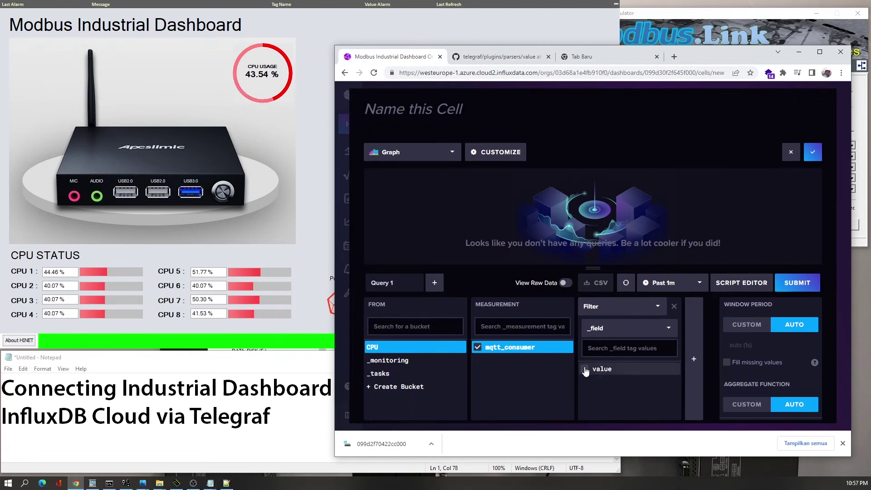
click(585, 370)
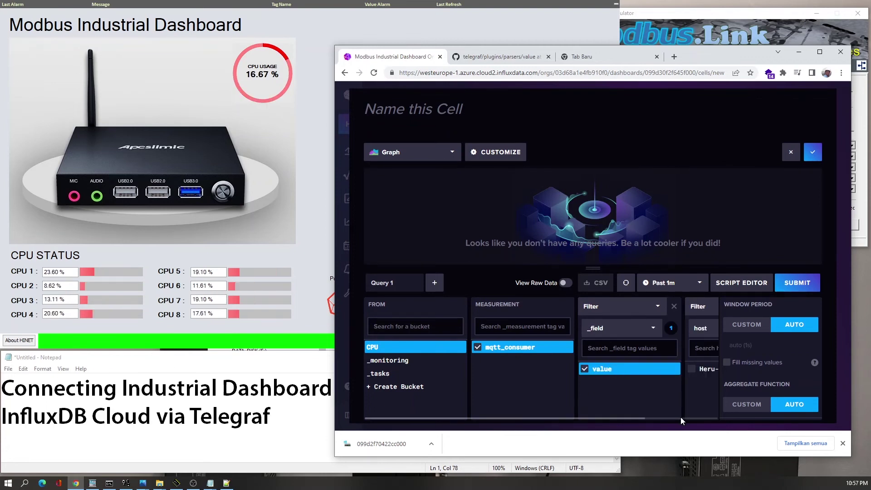
click(820, 52)
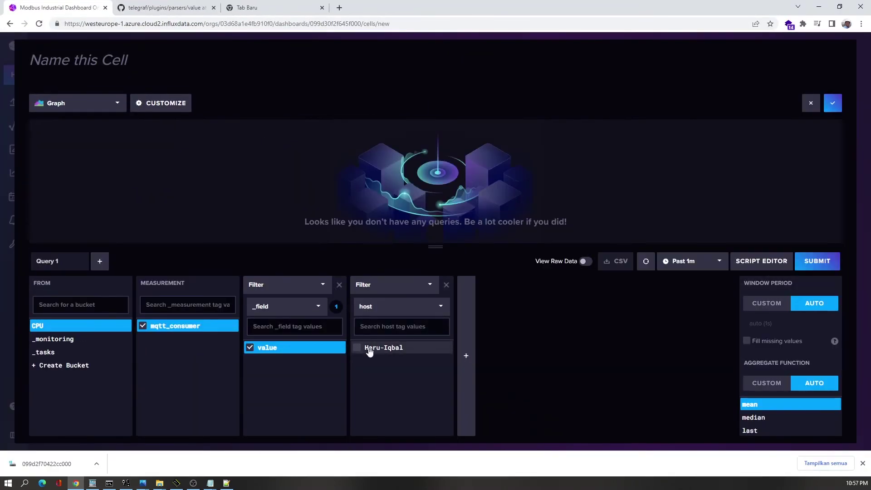
click(370, 350)
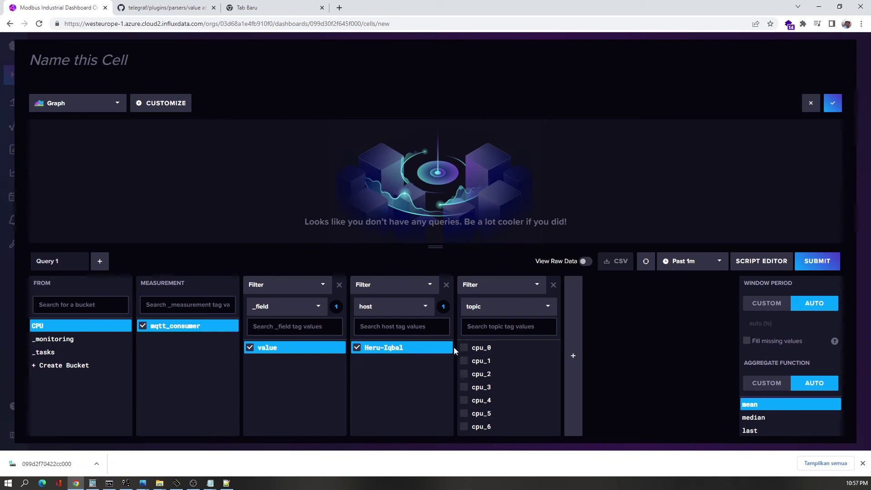
scroll(467, 399, down, 1)
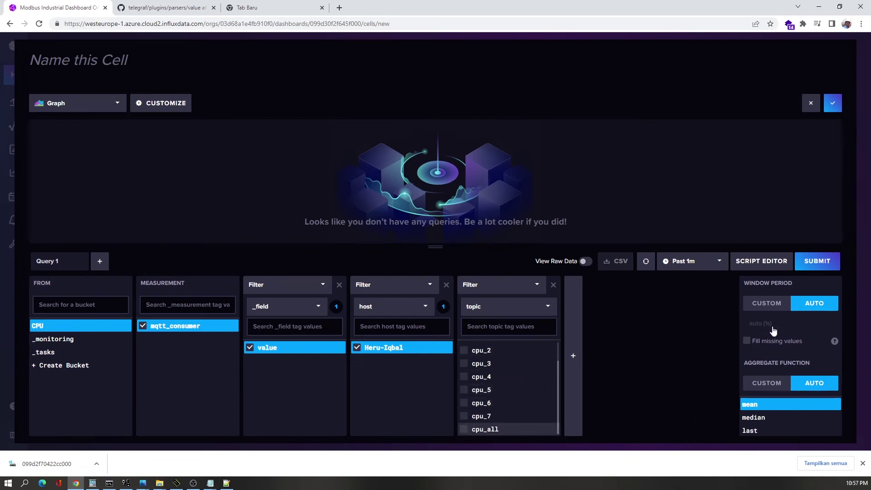
click(469, 432)
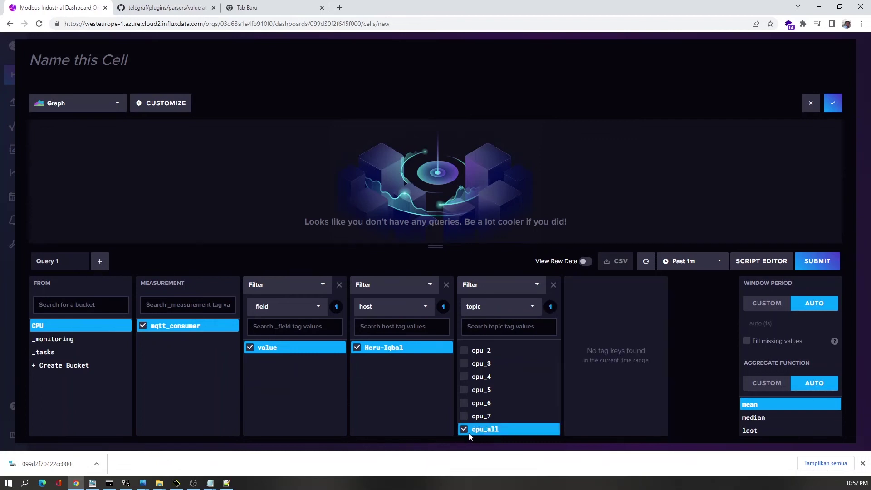
click(805, 268)
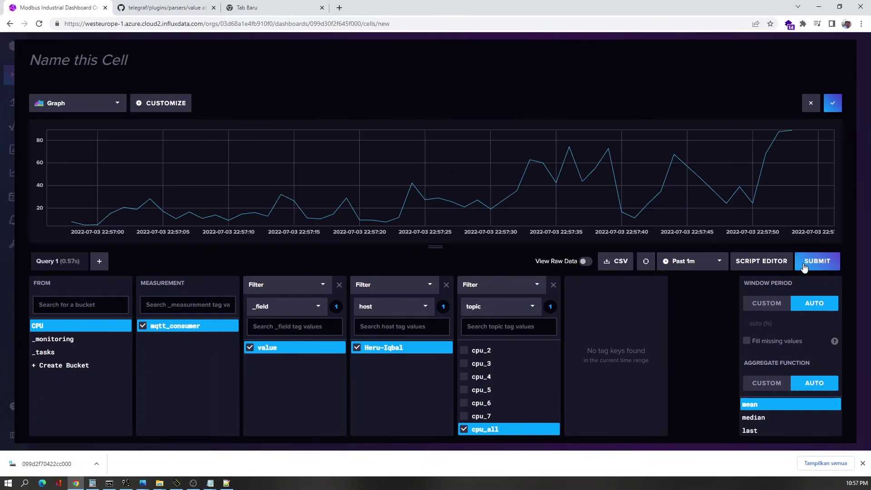
click(836, 106)
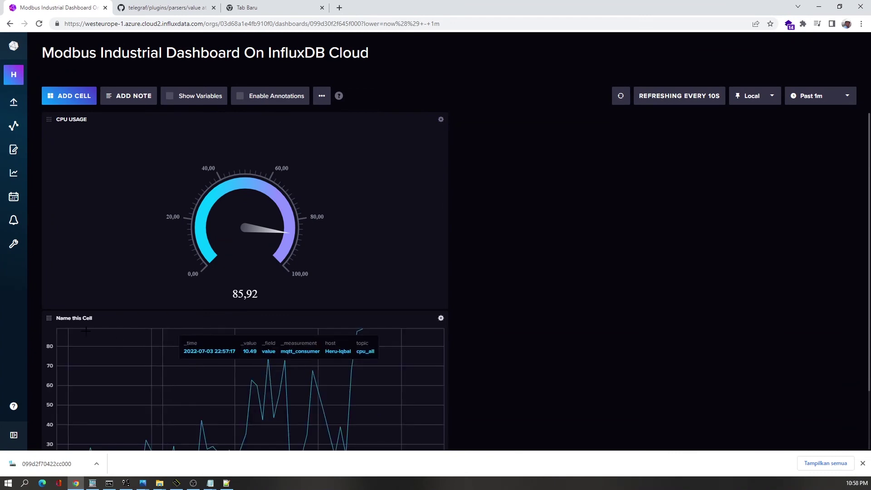
- Place the cpu_all graph beside the CPU USAGE gauge and shrink the browser next to the HINET panel
drag(49, 318, 484, 136)
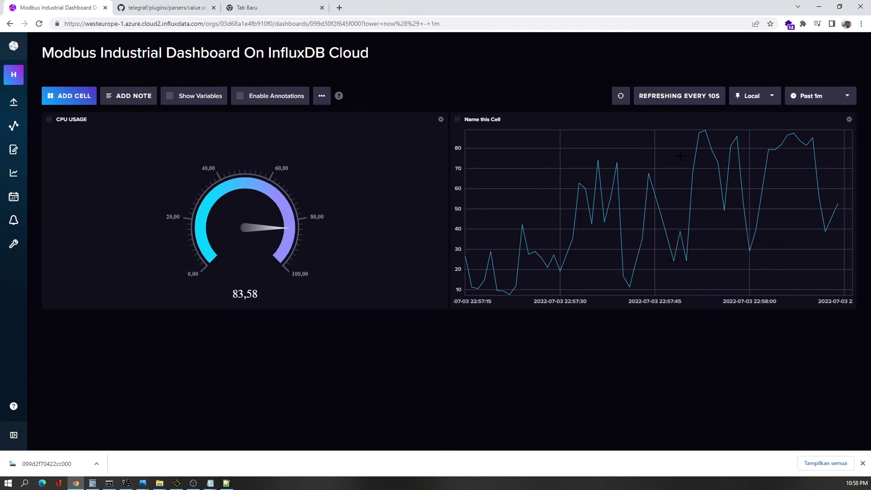
click(839, 6)
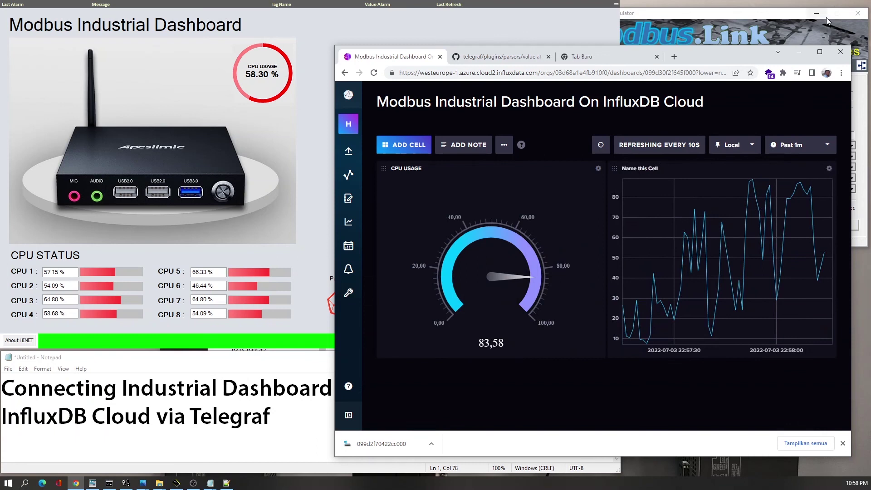
click(311, 180)
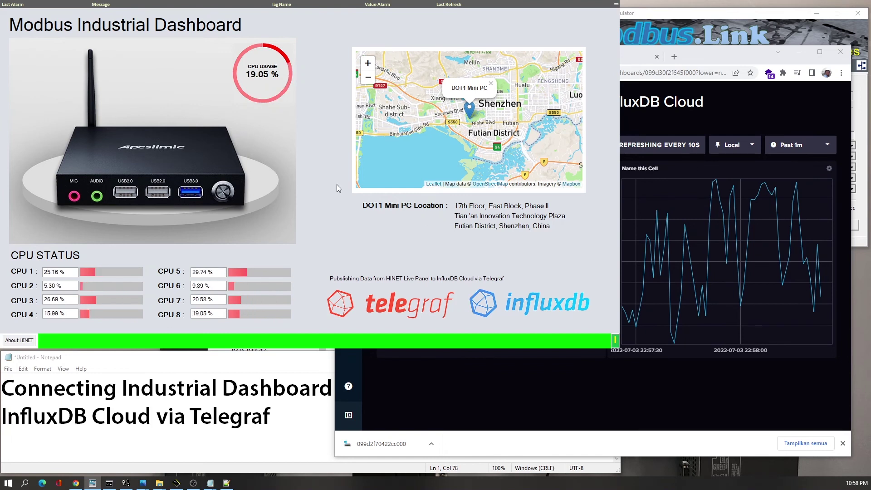
click(803, 126)
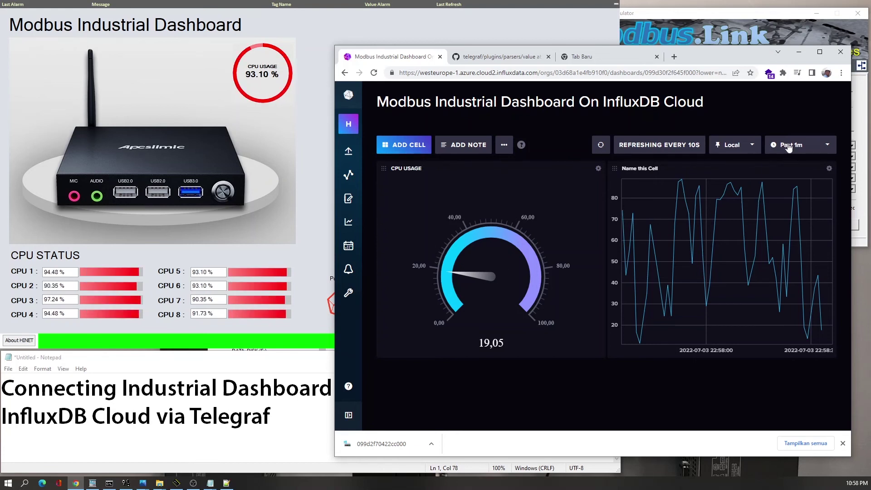
- Set the dashboard time range to Past 5m and move the dashboard window above Notepad
click(789, 145)
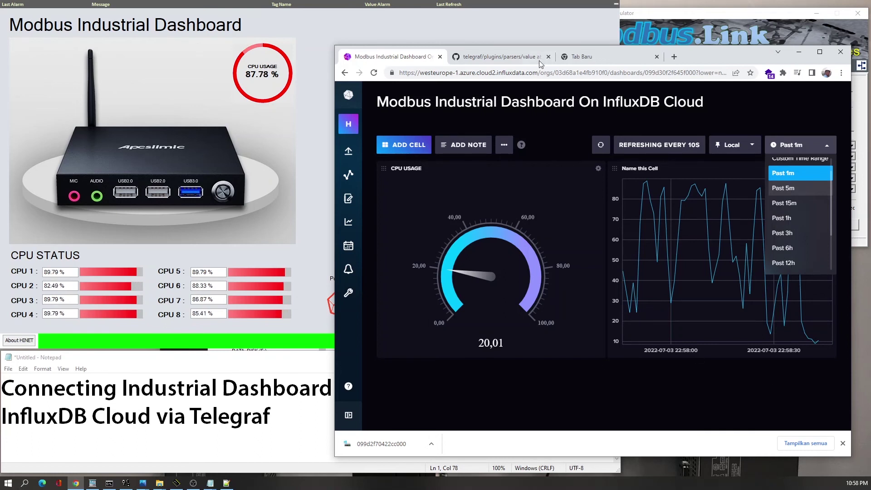
click(784, 187)
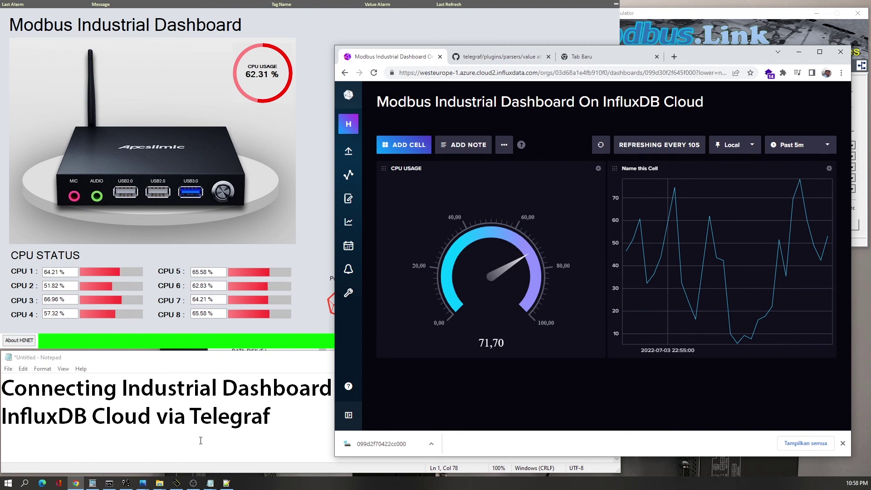
click(200, 441)
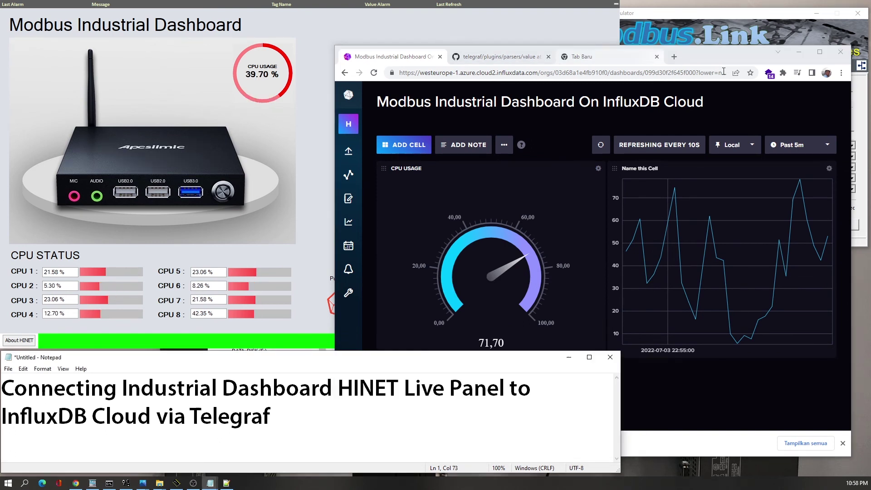
drag(724, 59, 726, 27)
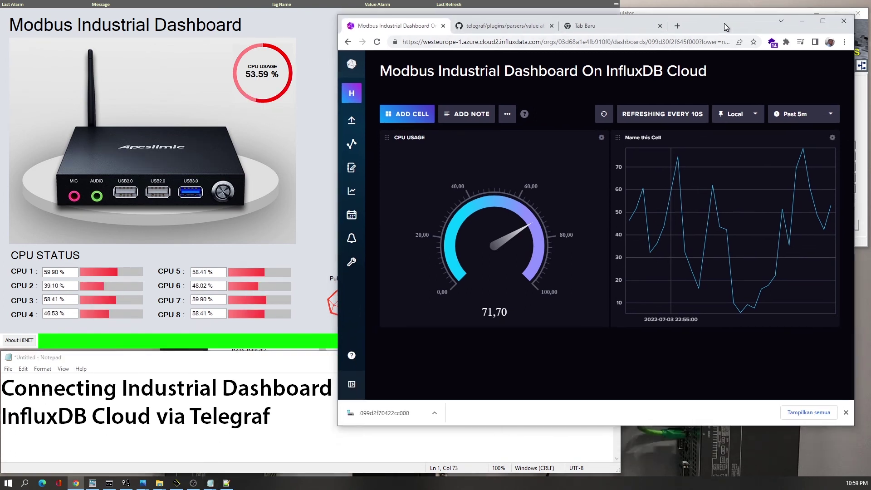
- Check the Notepad title and the HINET About information, then return to the dashboard
click(246, 423)
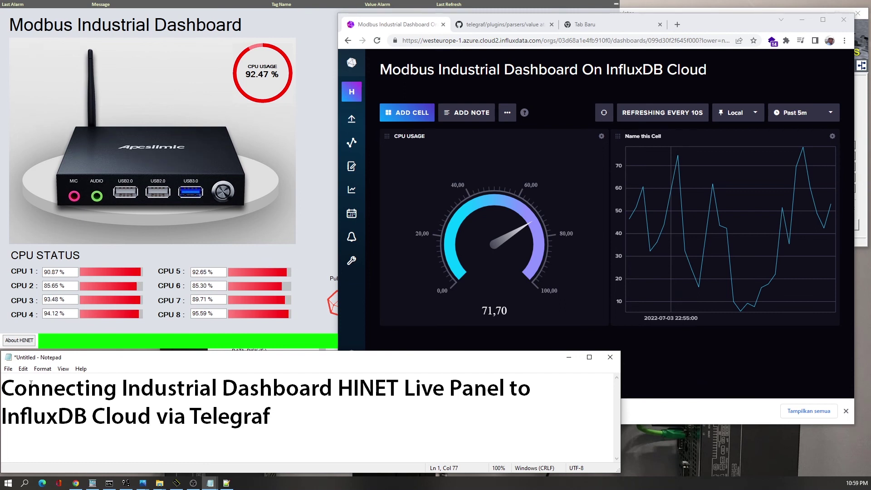
click(23, 344)
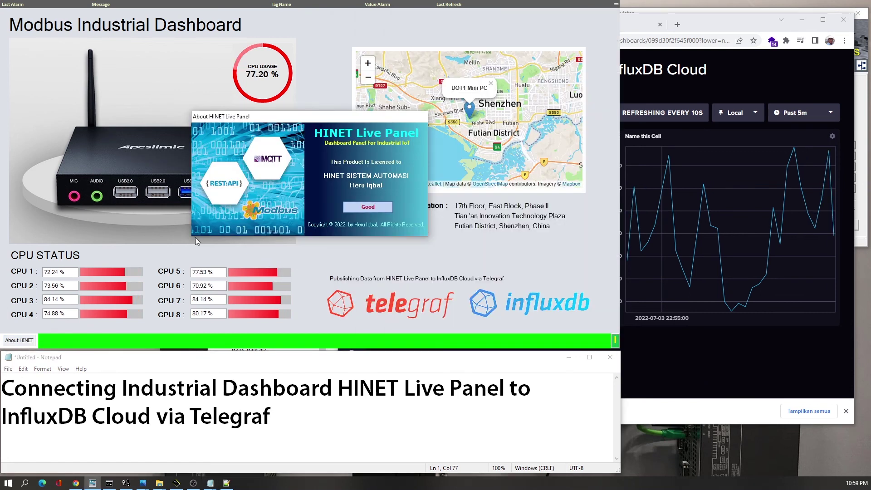
click(366, 207)
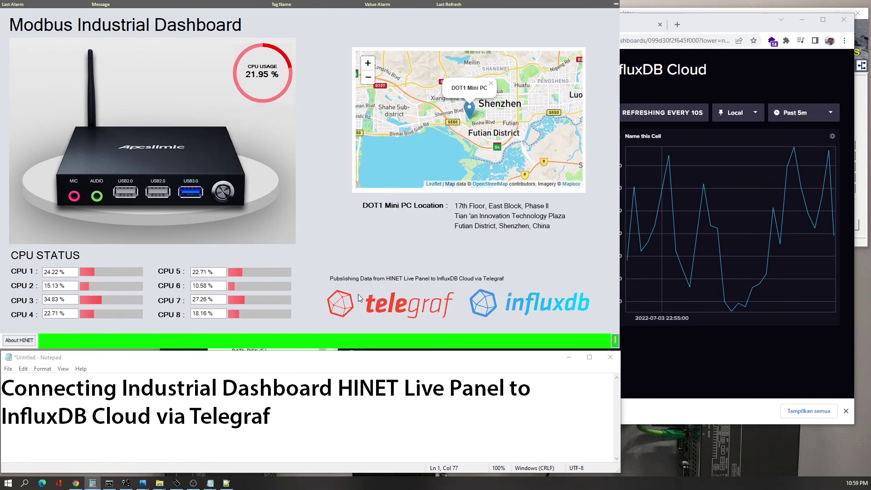
click(666, 349)
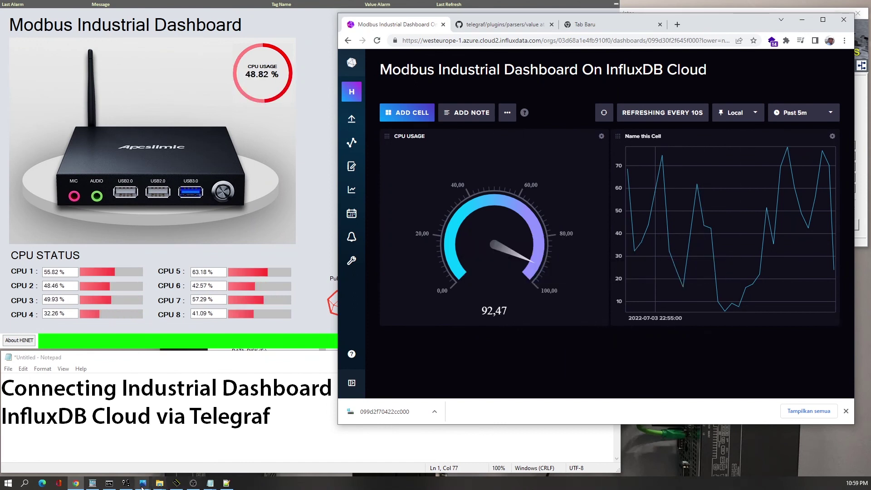
mouse_move(143, 485)
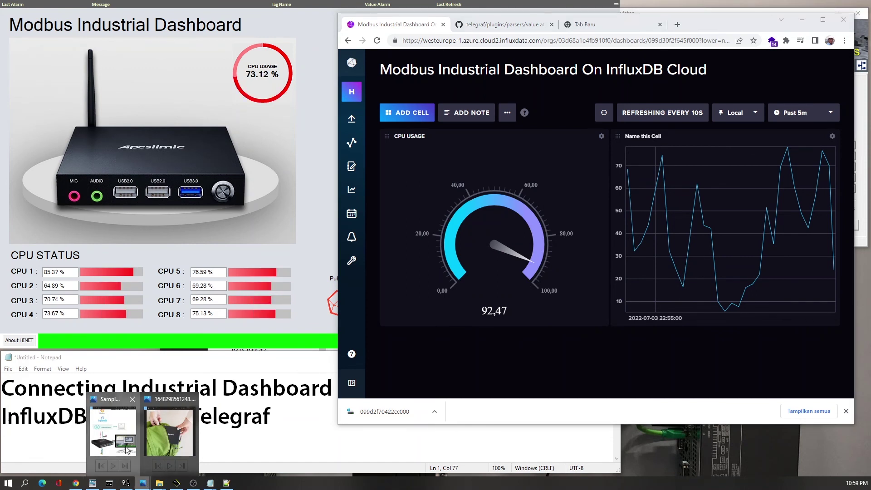
click(182, 410)
scroll(524, 236, down, 2)
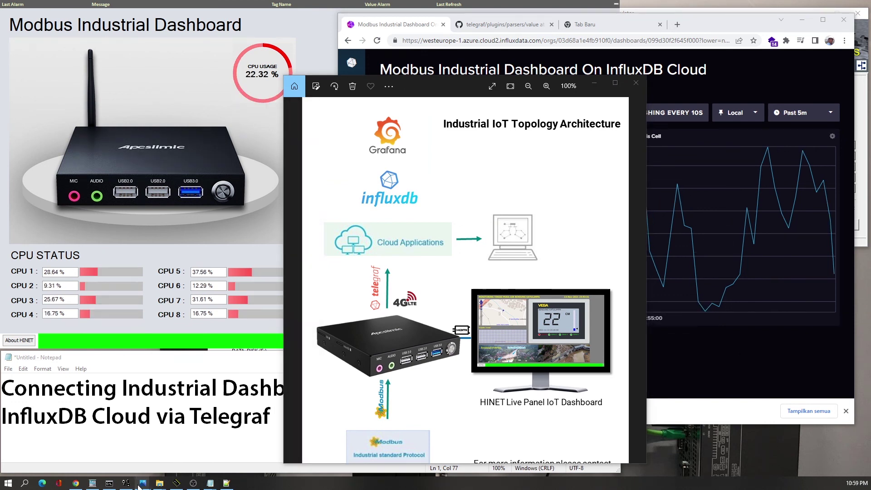
mouse_move(143, 482)
click(166, 430)
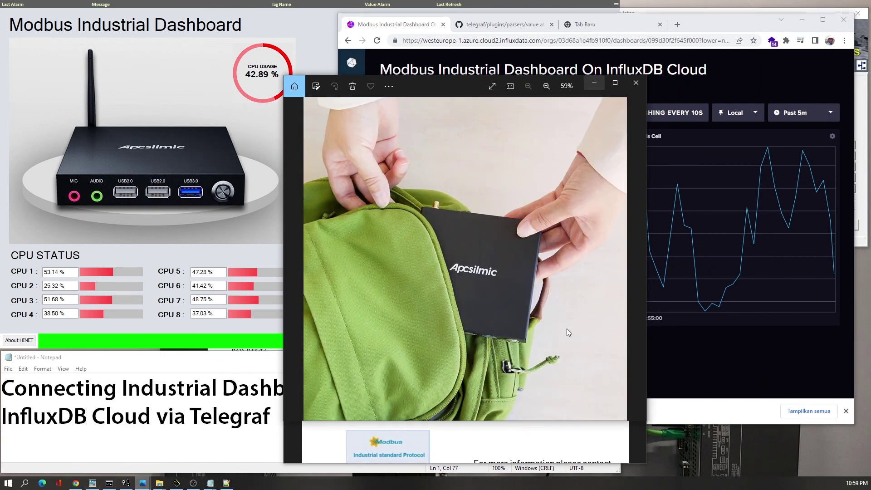
click(633, 260)
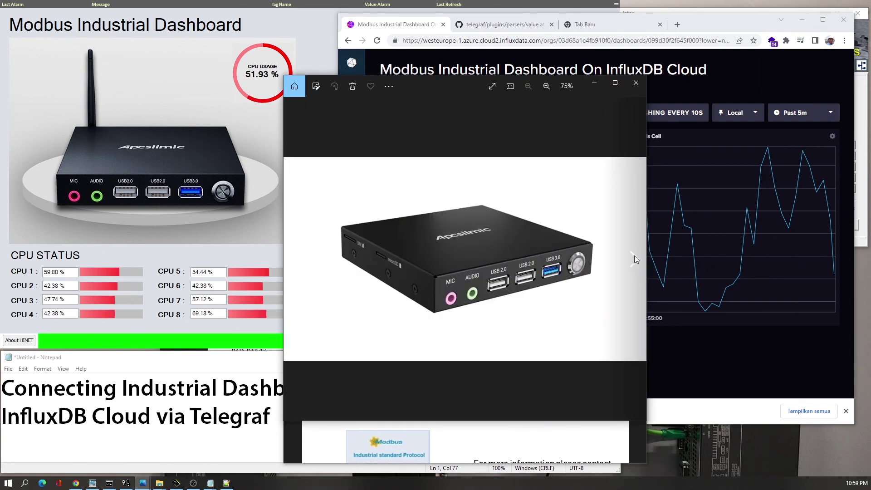
click(635, 259)
click(634, 259)
click(634, 259)
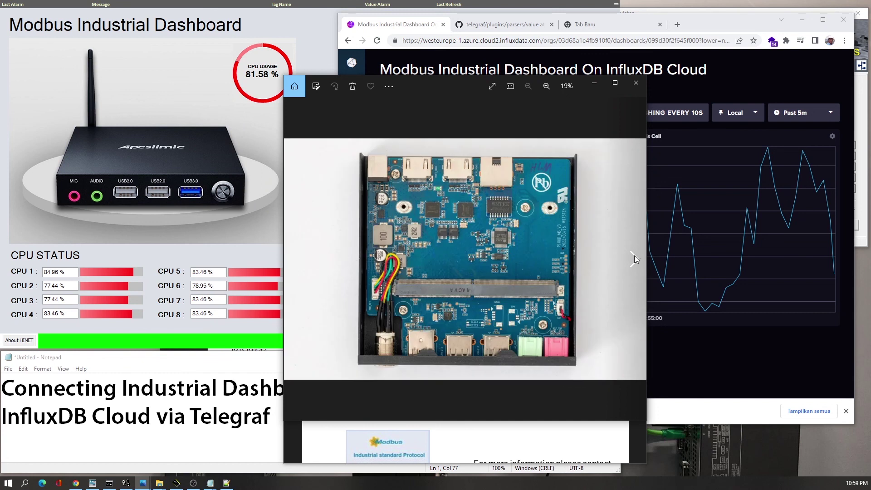
click(634, 260)
click(635, 259)
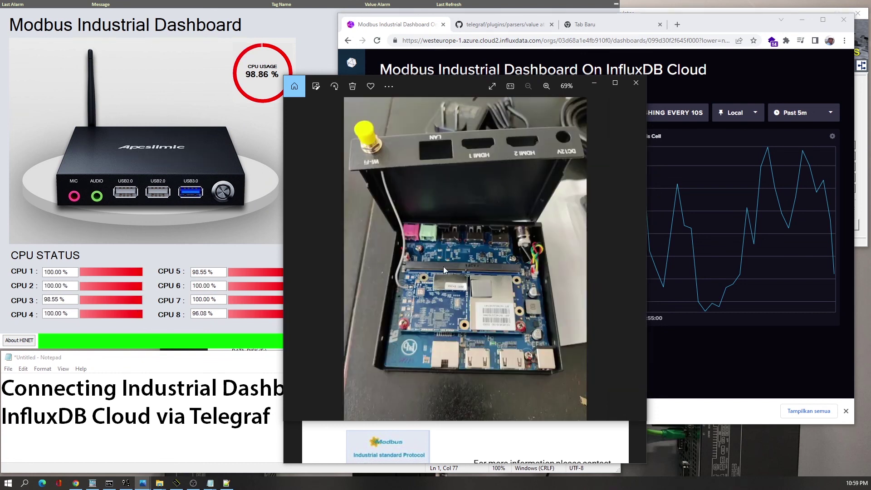
click(295, 260)
click(295, 260)
click(296, 260)
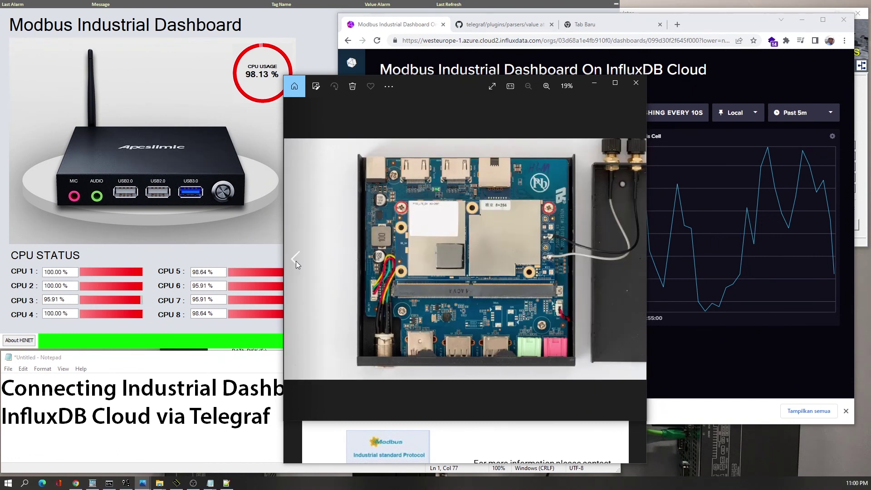
click(296, 263)
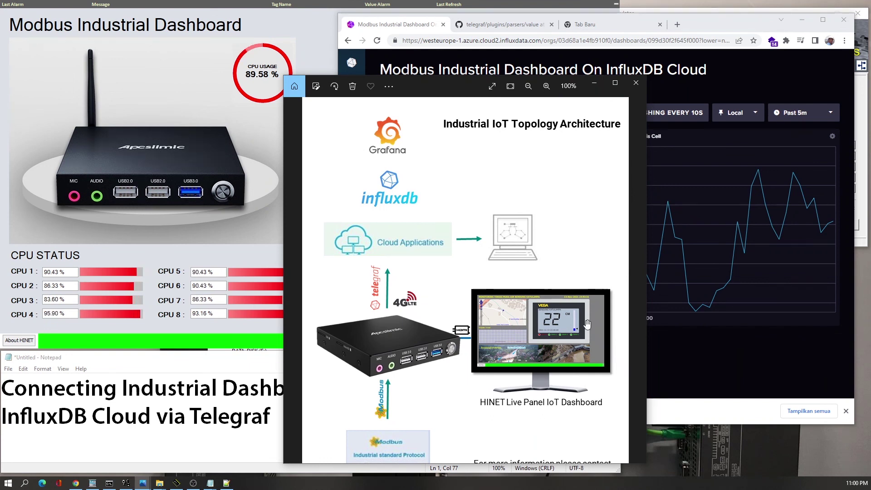
click(593, 86)
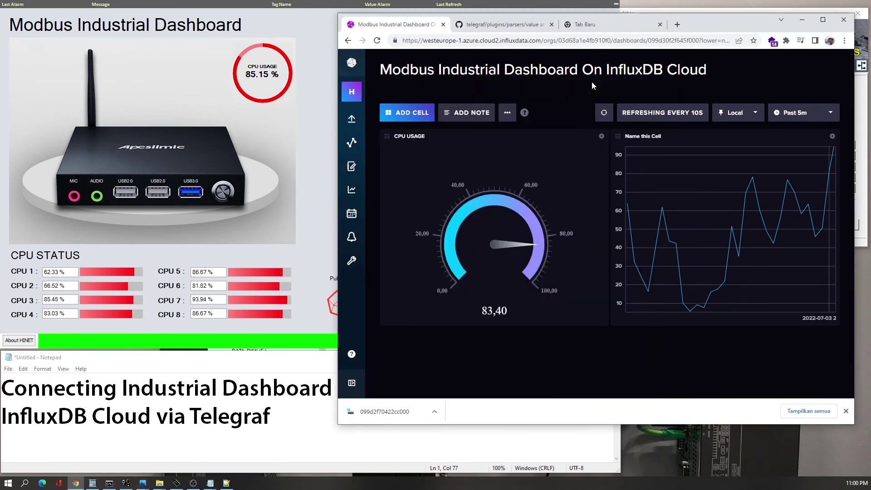
- Close the download bar, shift the dashboard window slightly left, and bring the Notepad title forward
click(292, 436)
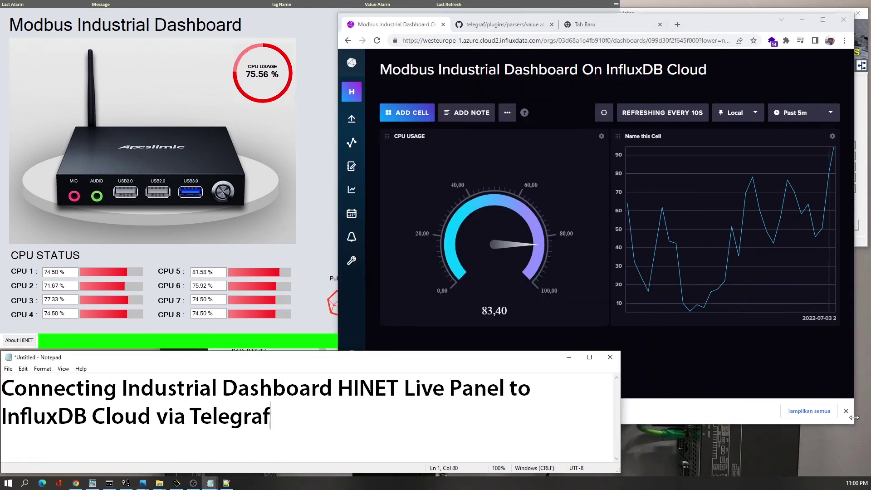
click(846, 411)
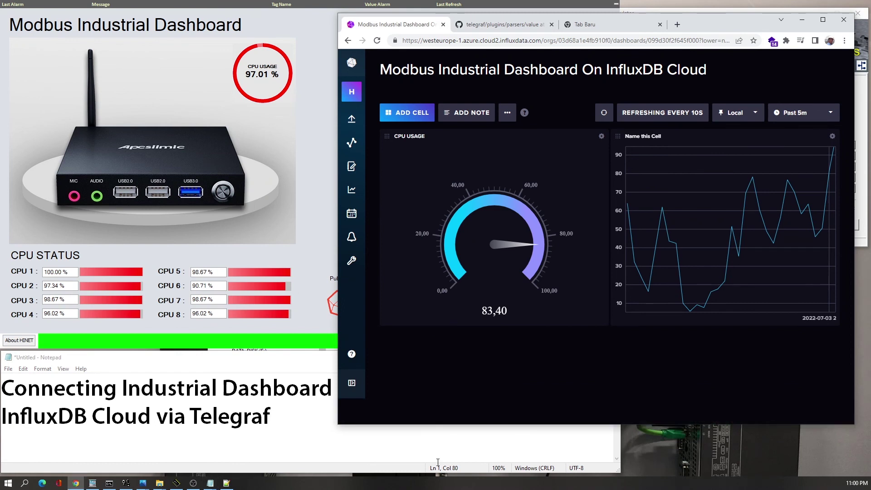
click(397, 449)
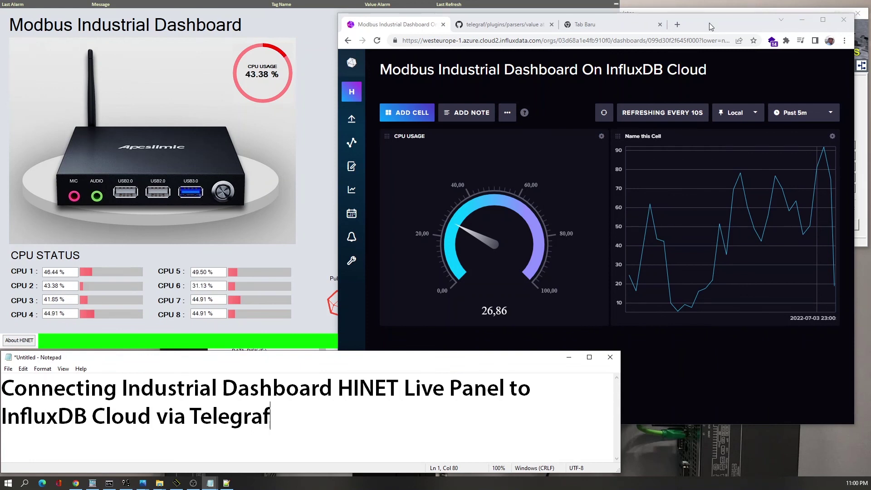
click(803, 416)
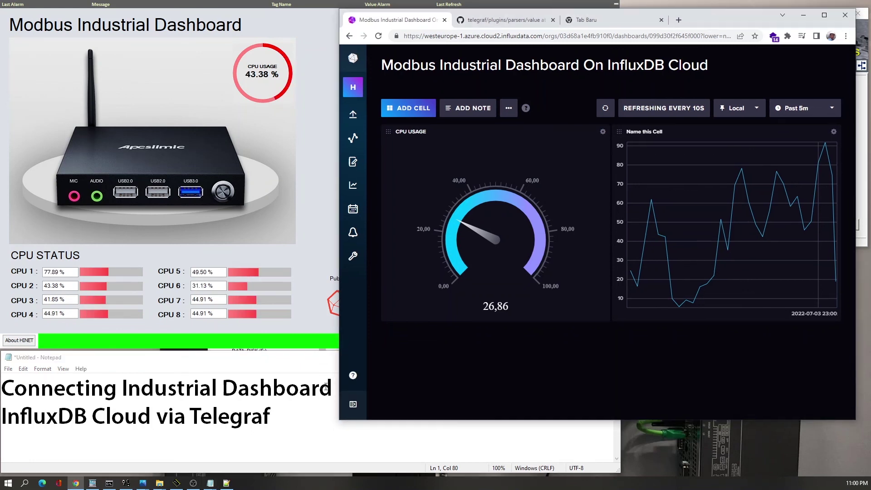
drag(736, 22, 721, 20)
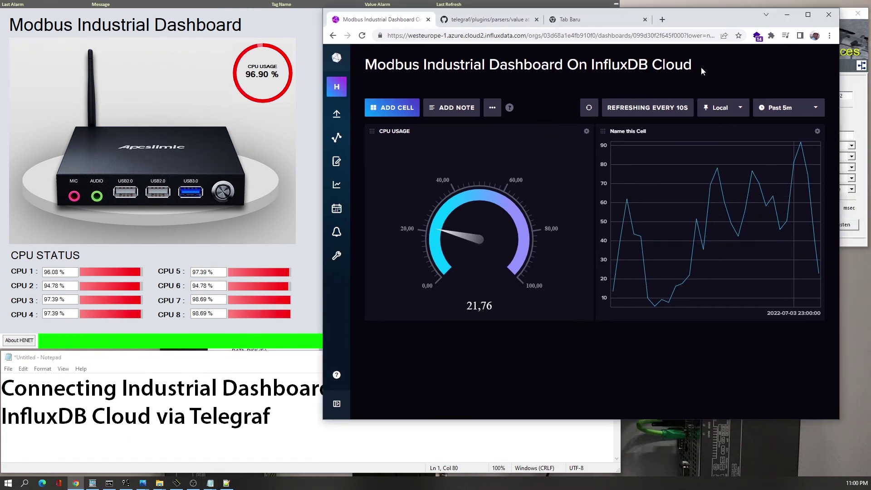
click(456, 430)
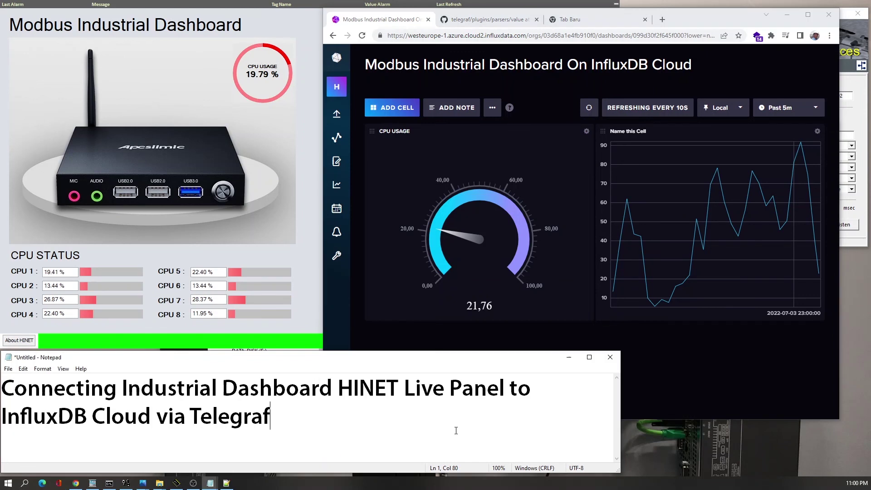